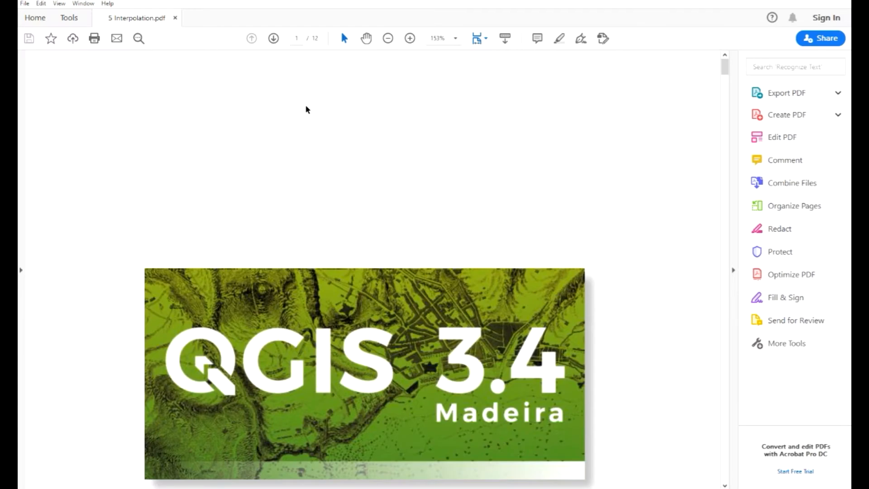
Read through the Interpolation tutorial PDF, from the contents to the Surface Modelling and Processing Toolbox sections.
scroll(434, 179, "down", 6)
scroll(437, 200, "down", 15)
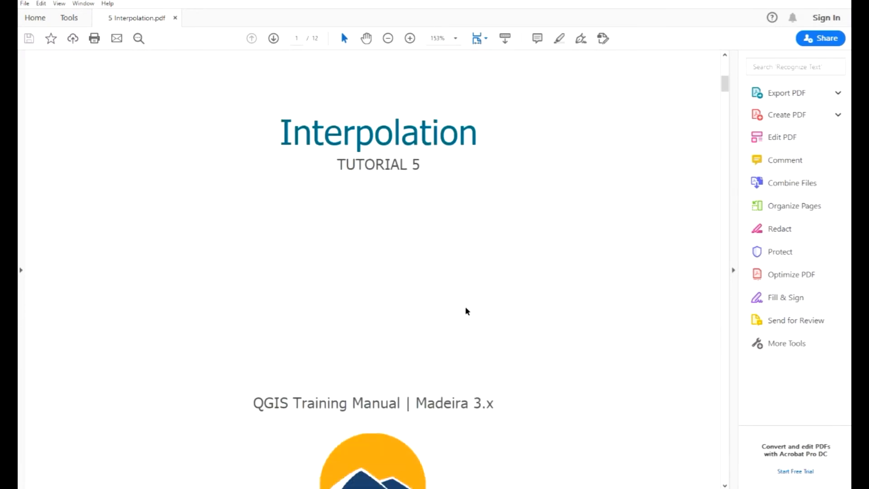
scroll(478, 301, "down", 15)
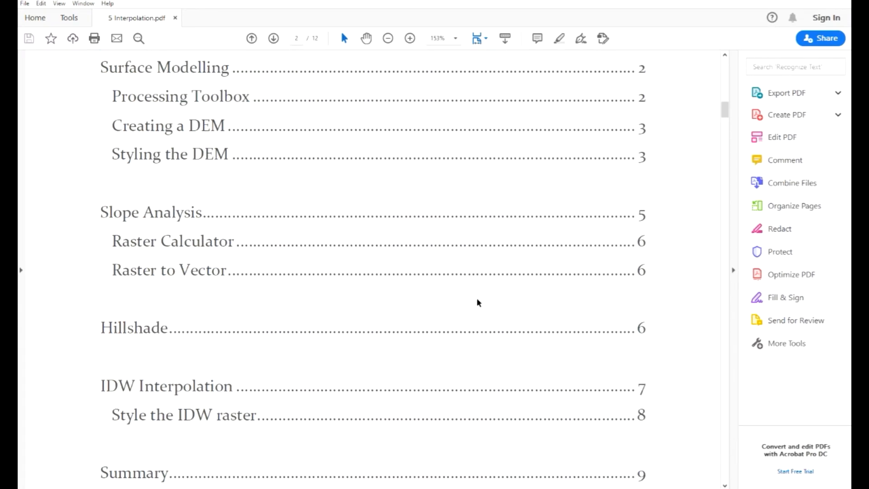
scroll(478, 297, "down", 10)
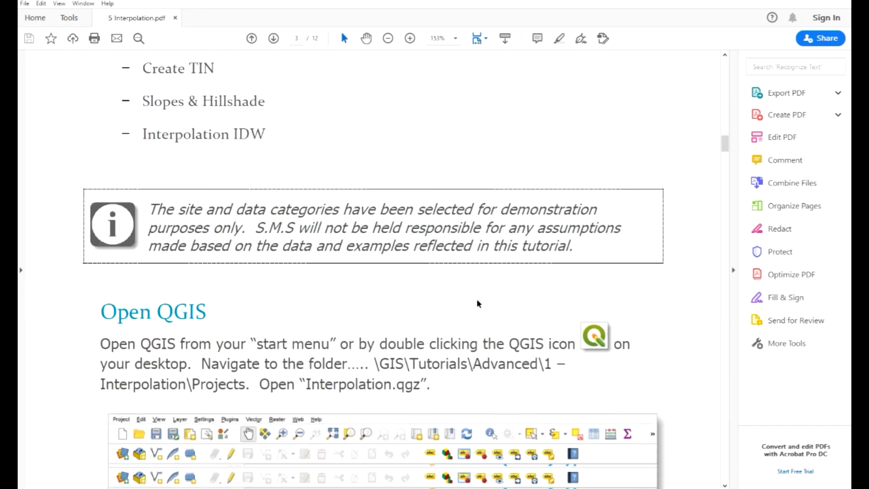
scroll(326, 212, "down", 2)
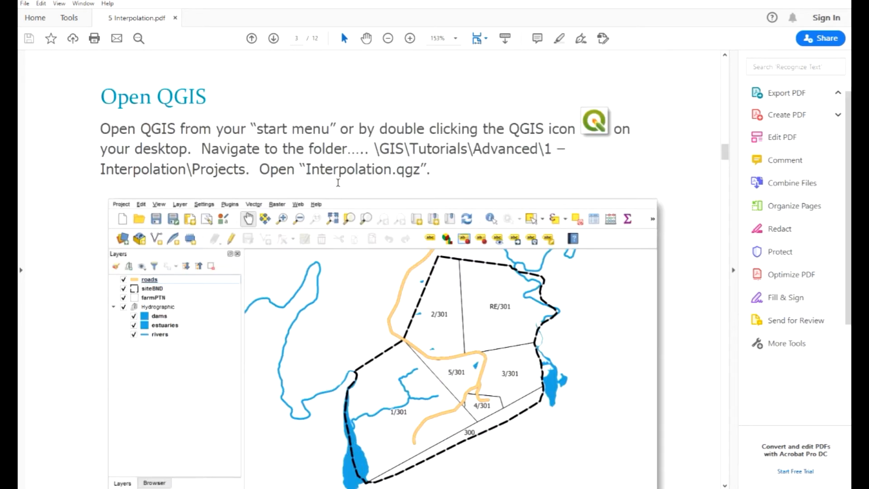
scroll(437, 171, "down", 20)
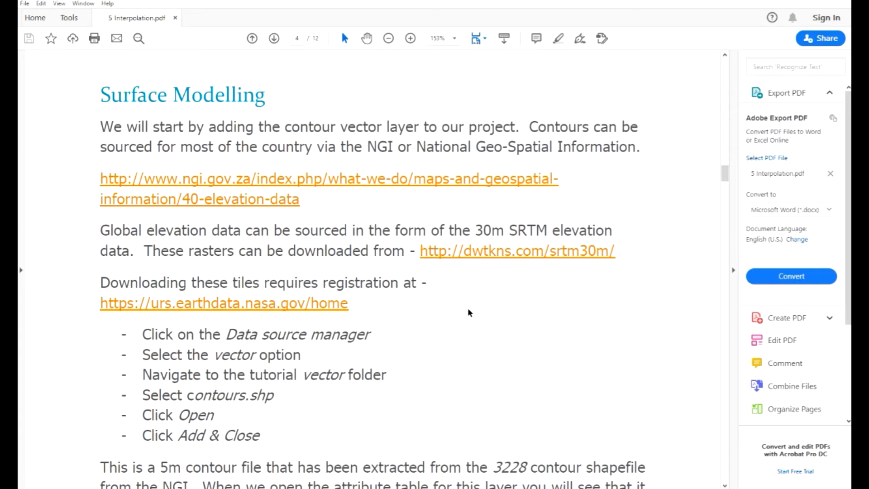
scroll(445, 322, "down", 8)
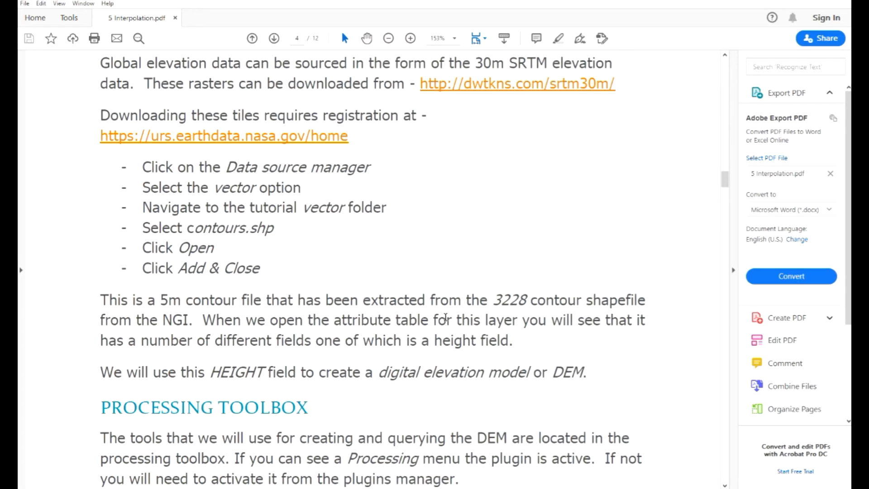
scroll(443, 318, "down", 16)
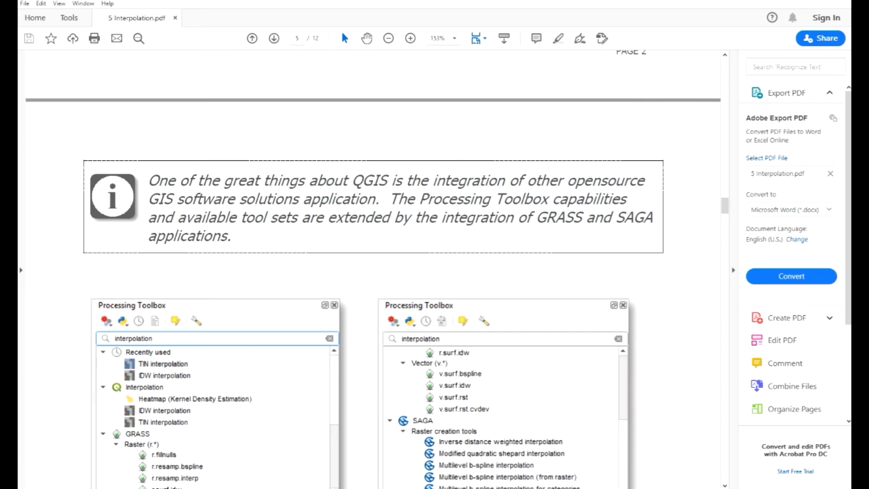
scroll(439, 317, "down", 7)
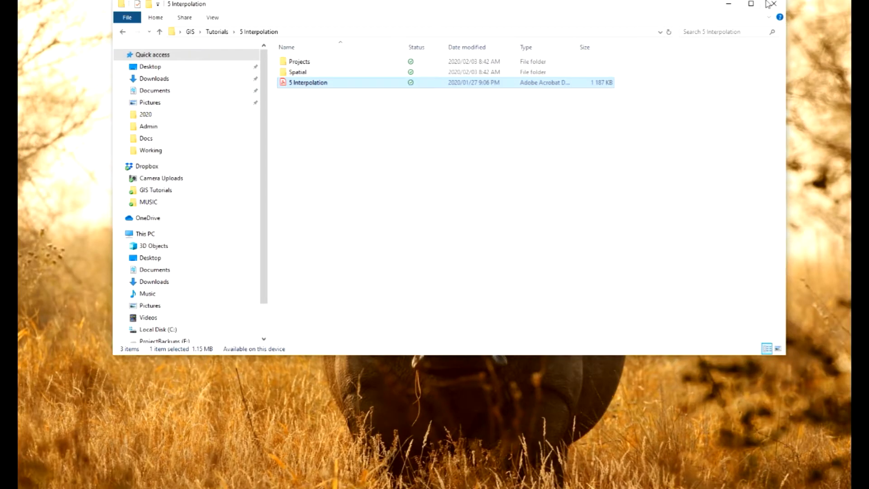
Open the Interpolation project from the Projects folder of 5 Interpolation in QGIS.
double_click(326, 65)
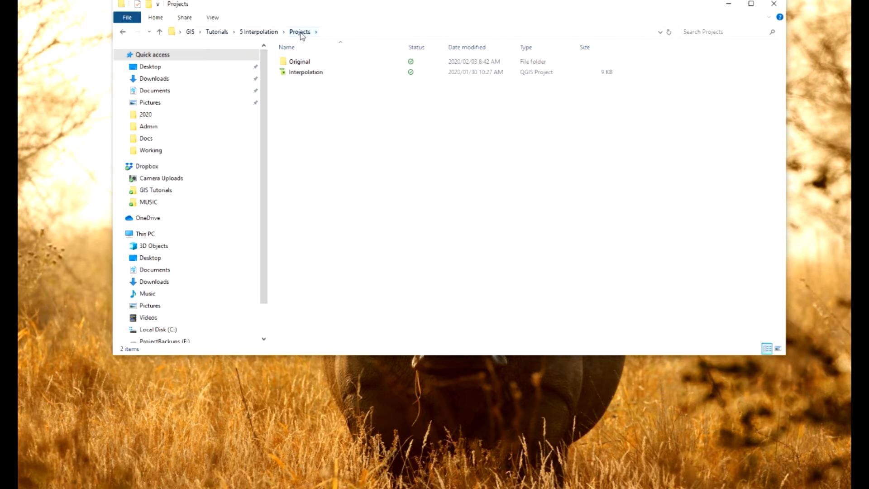
double_click(322, 79)
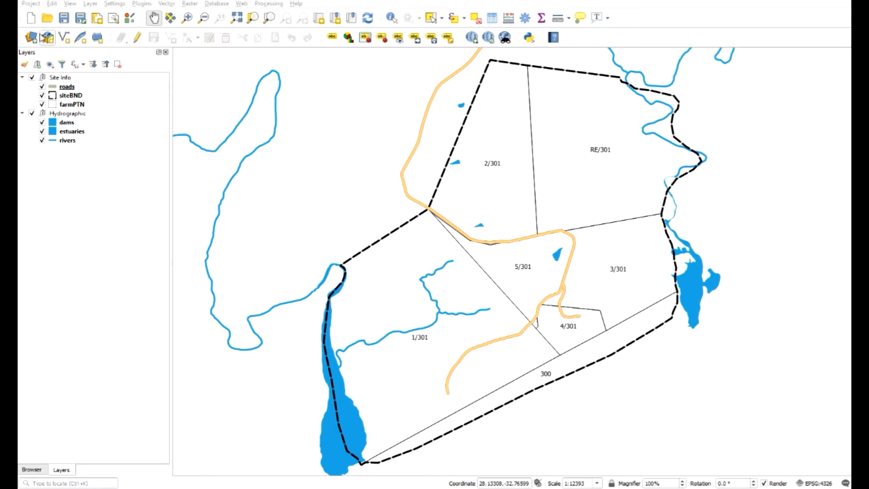
Add contours.shp from the tutorial's Spatial\Vector folder to the project as a vector layer, filtering the files to ESRI Shapefiles.
left_click(31, 37)
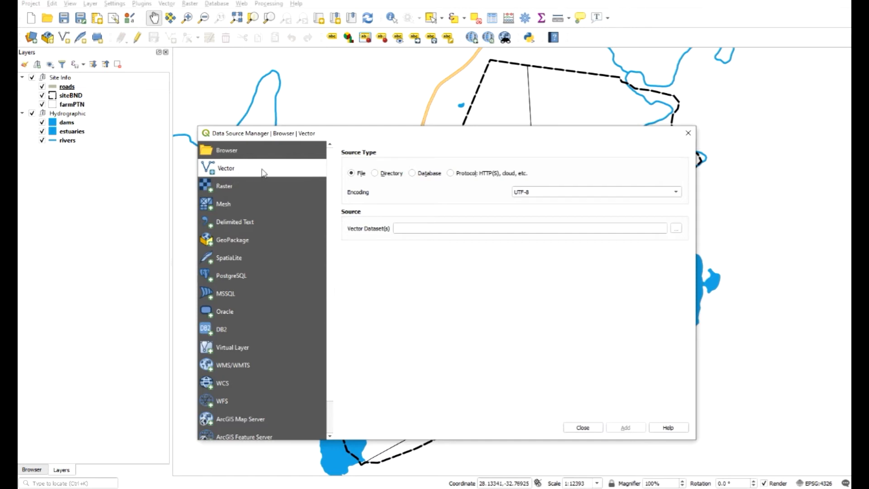
left_click(677, 229)
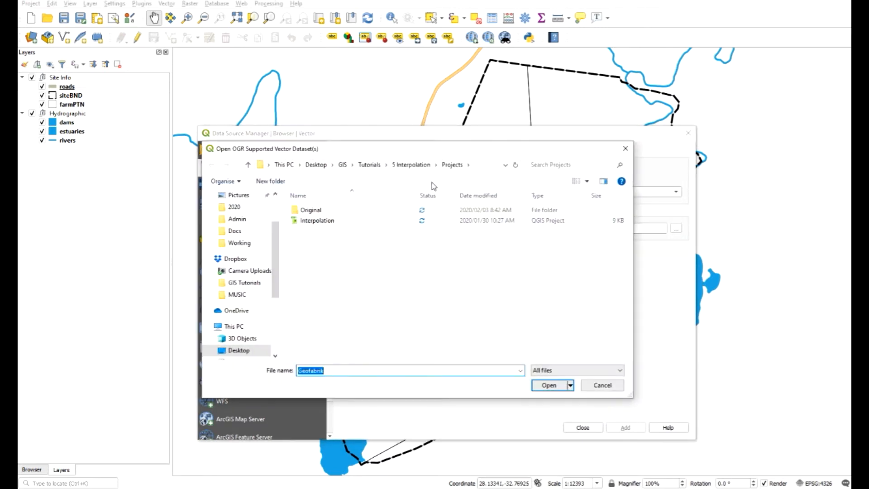
left_click(412, 165)
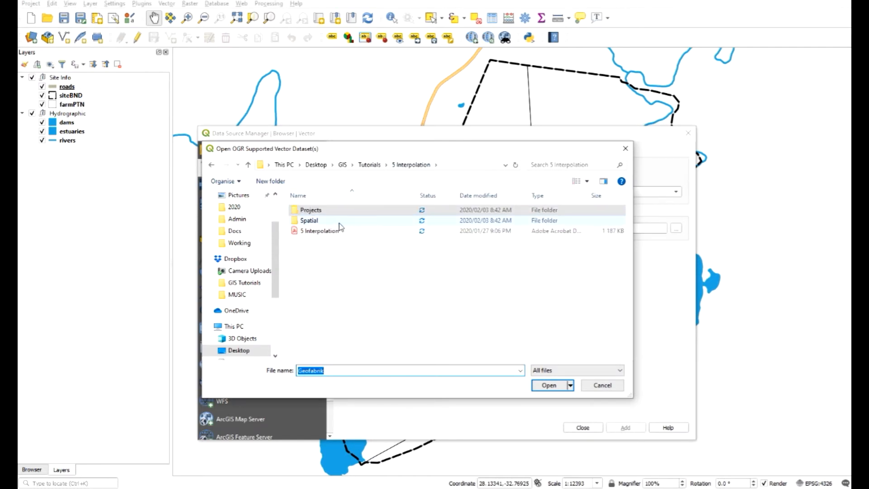
double_click(340, 222)
double_click(344, 240)
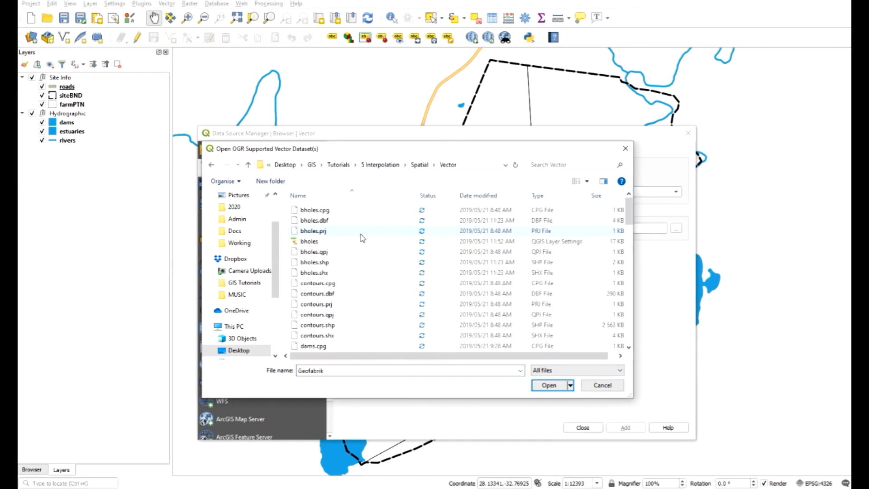
left_click(605, 371)
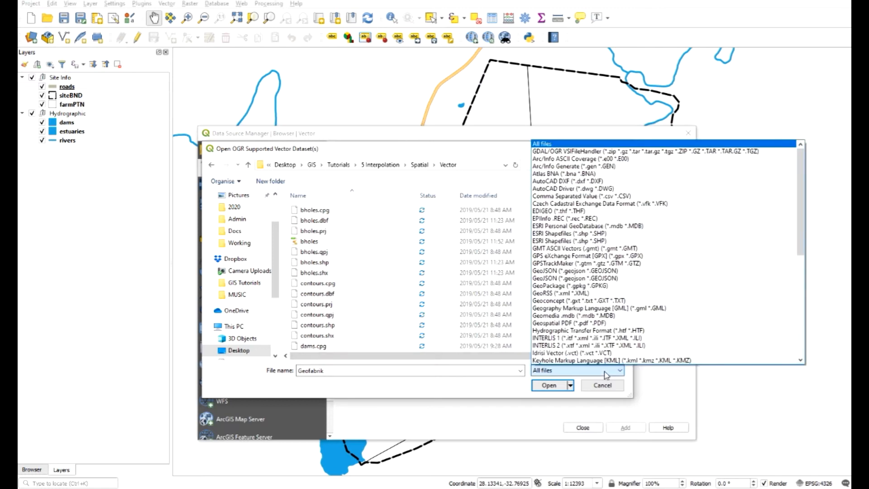
left_click(575, 233)
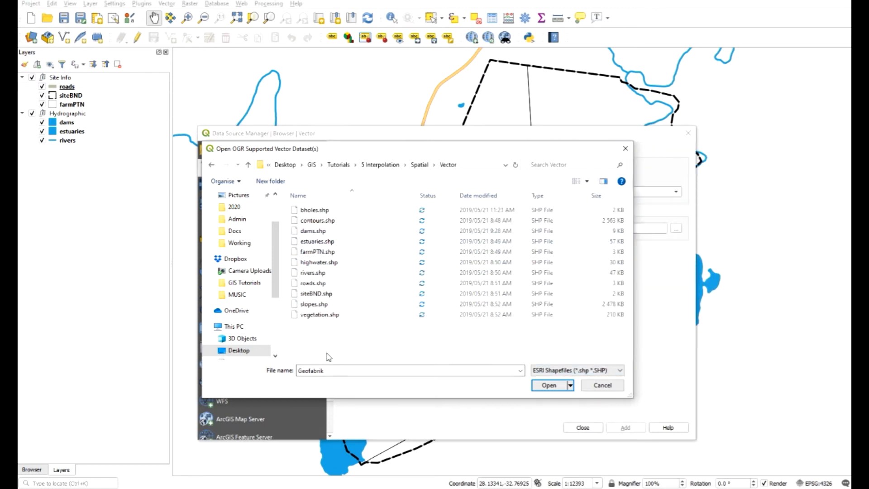
left_click(331, 221)
left_click(550, 385)
left_click(626, 428)
left_click(591, 430)
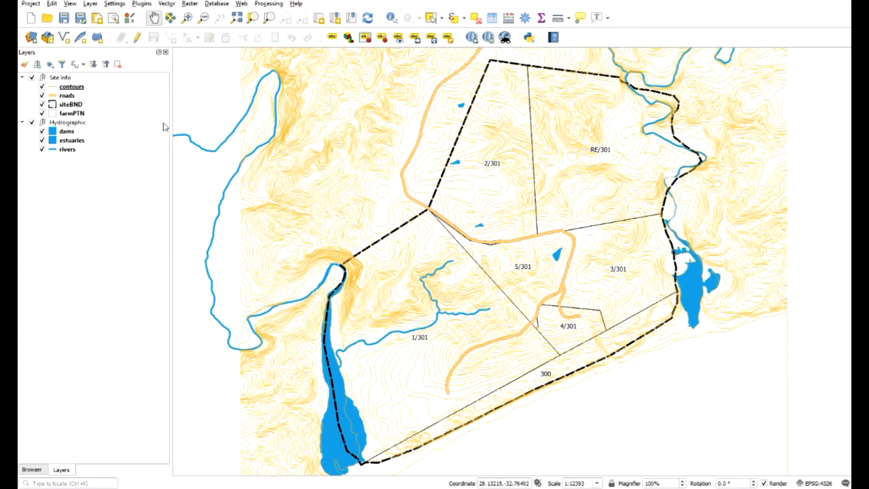
Examine the HEIGHT field in the attribute table of the contours layer.
right_click(98, 87)
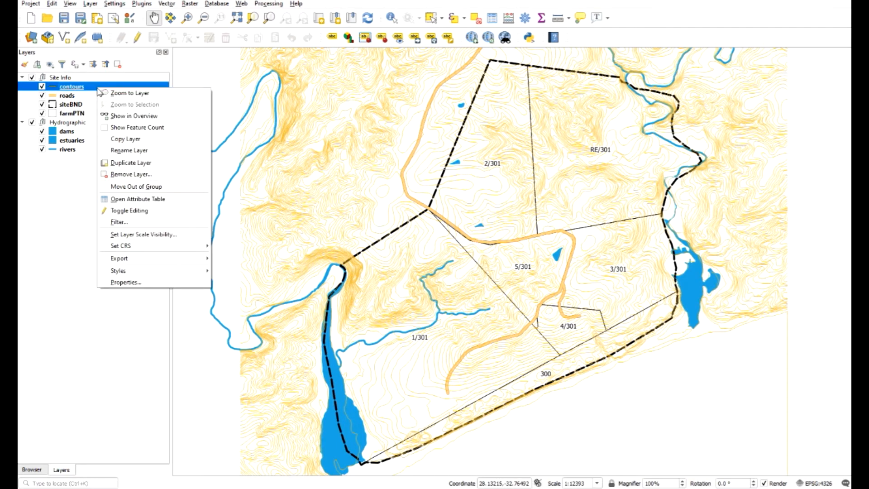
left_click(177, 196)
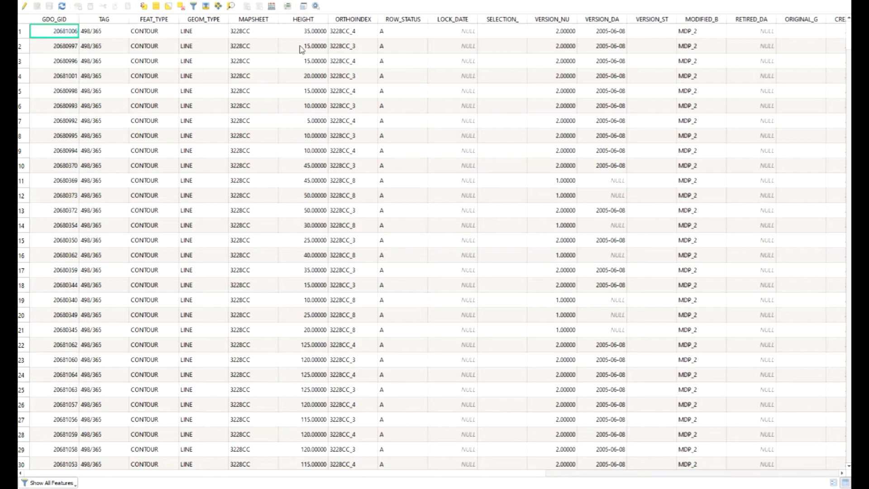
left_click(315, 20)
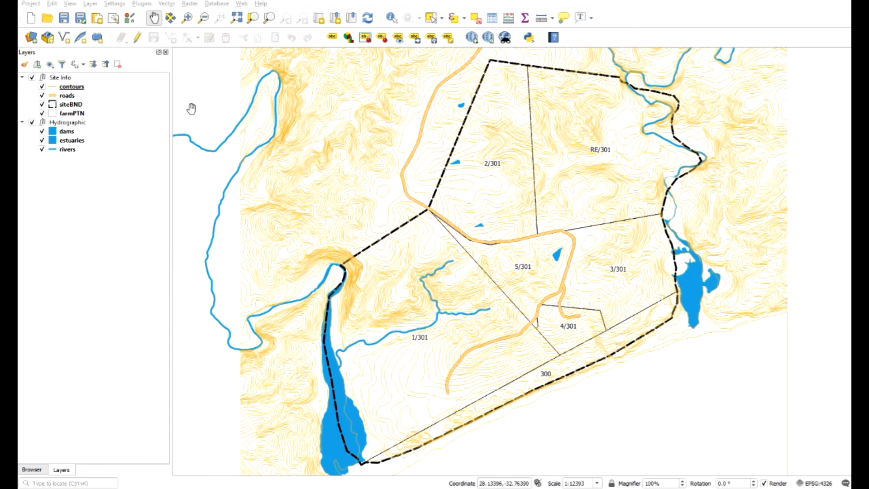
Enable the installed Processing plugin.
left_click(142, 4)
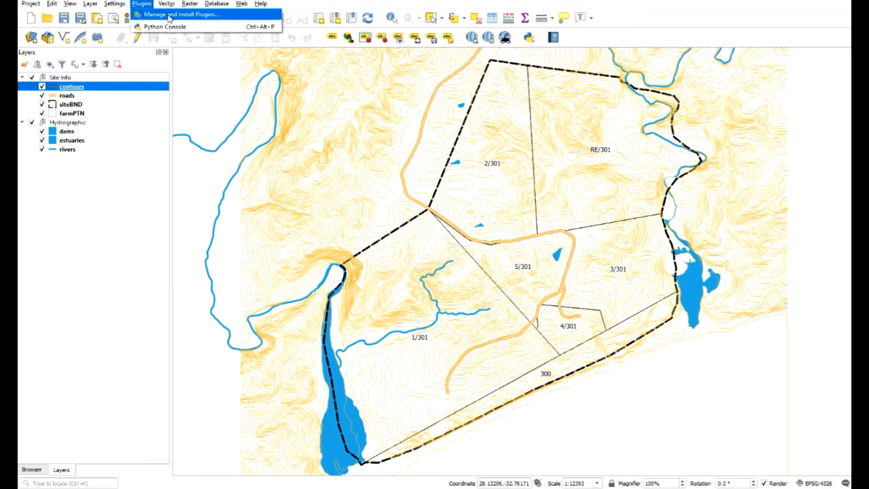
left_click(181, 14)
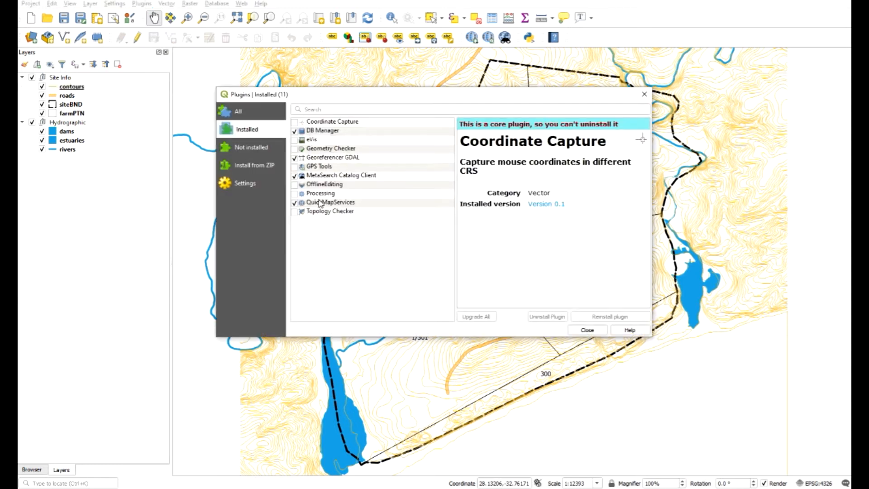
left_click(295, 194)
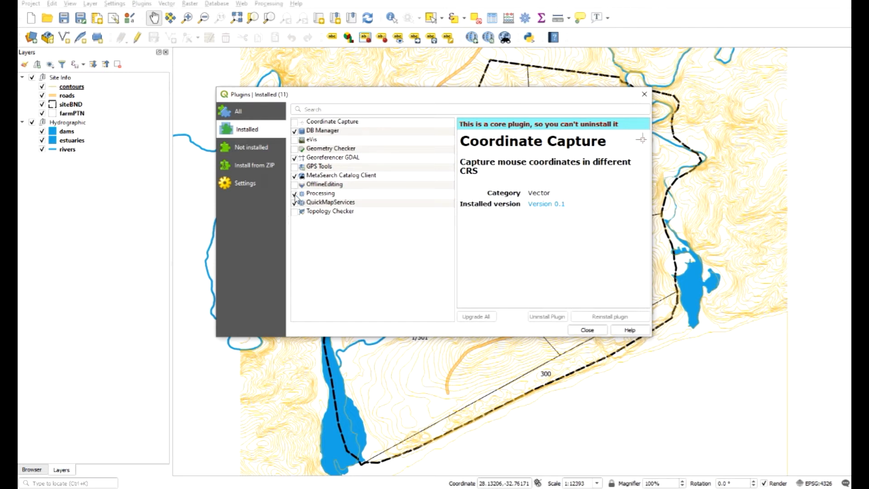
left_click(587, 331)
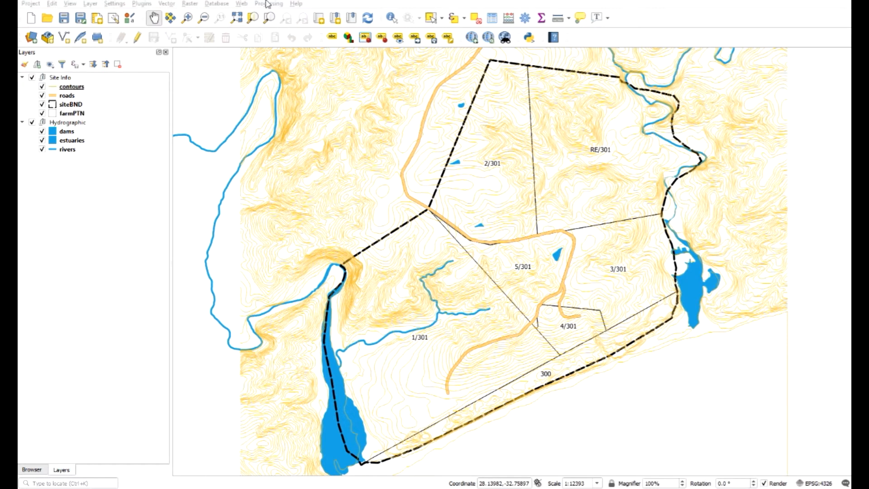
Show the Processing Toolbox beside the map.
left_click(269, 4)
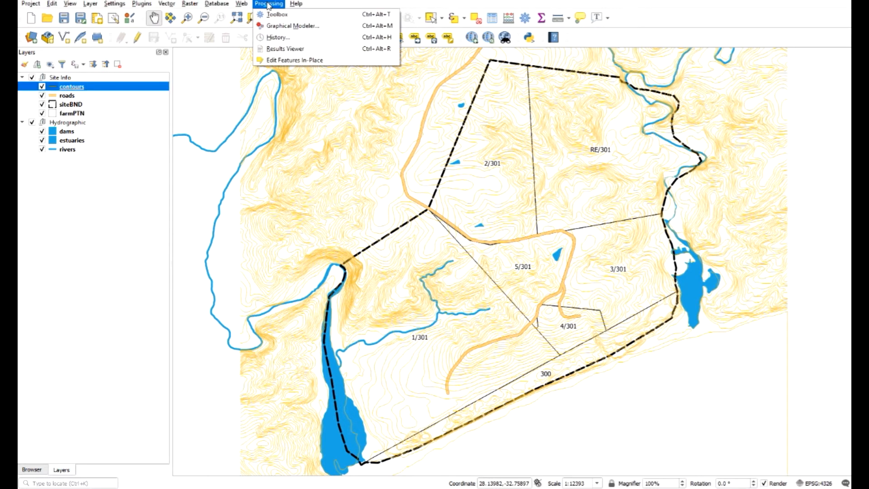
left_click(281, 15)
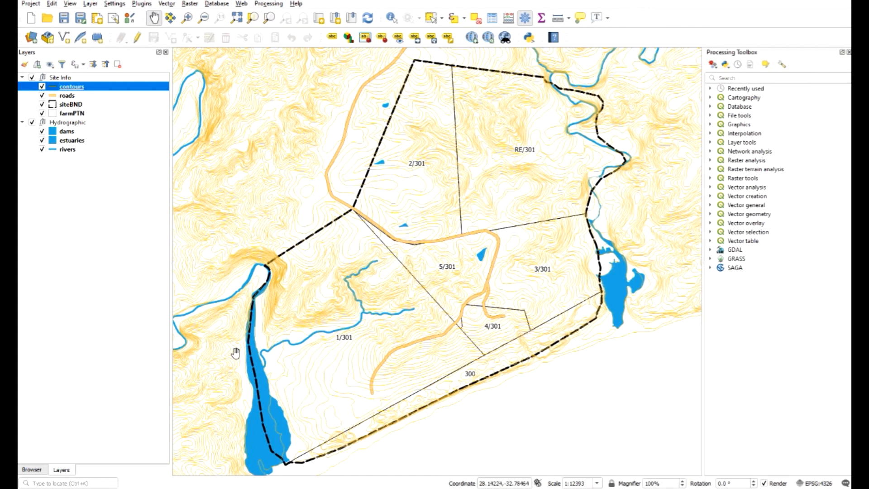
left_click_drag(806, 54, 826, 65)
left_click_drag(813, 62, 814, 61)
Search the processing tools for "interpolation" and open TIN interpolation.
left_click(742, 77)
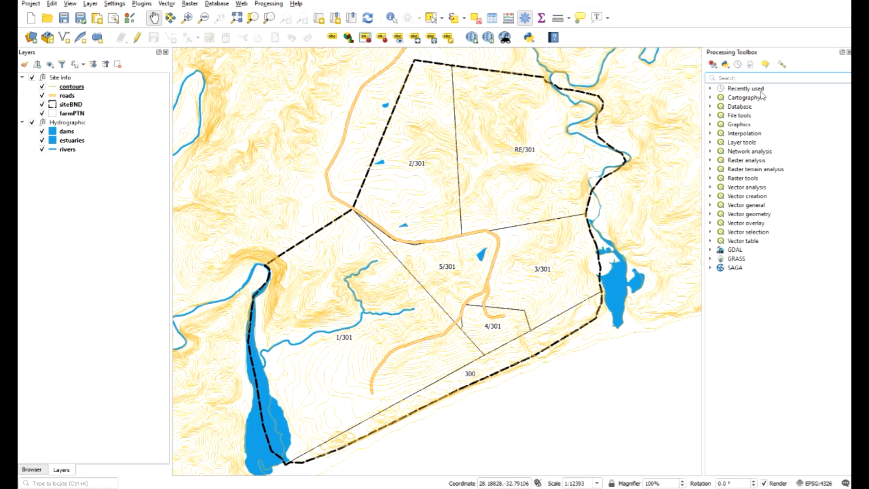
type("interpolation")
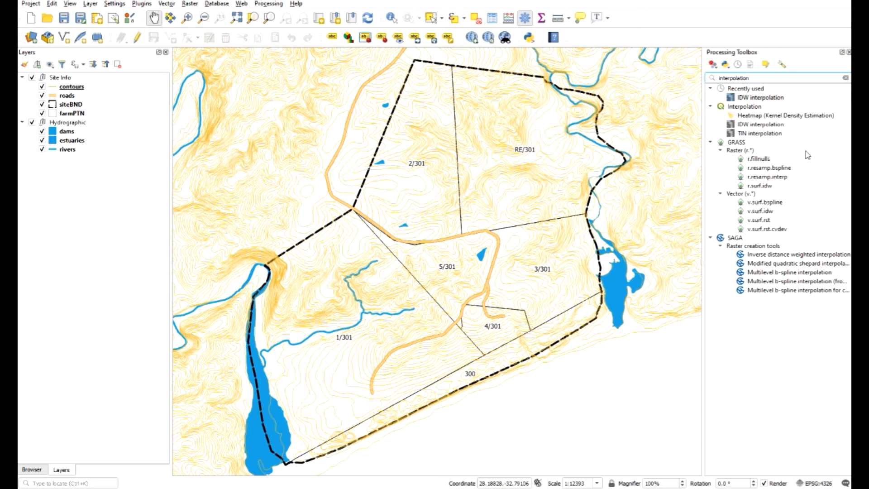
double_click(757, 136)
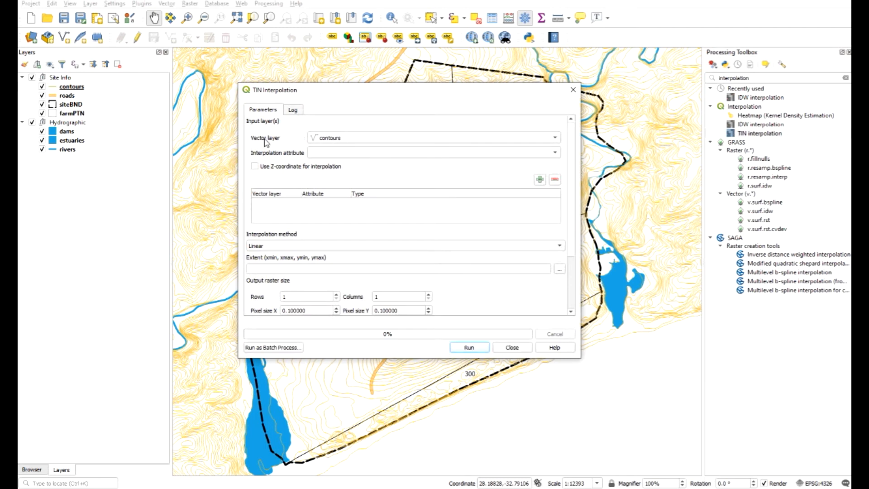
Add the contours layer with HEIGHT as interpolation attribute to the TIN input layers, and enlarge the dialog to show all parameters.
left_click(404, 138)
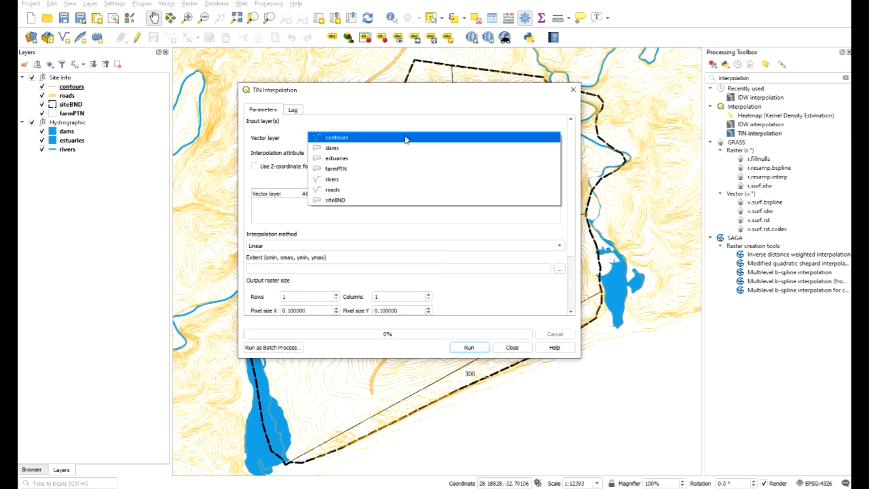
left_click(350, 137)
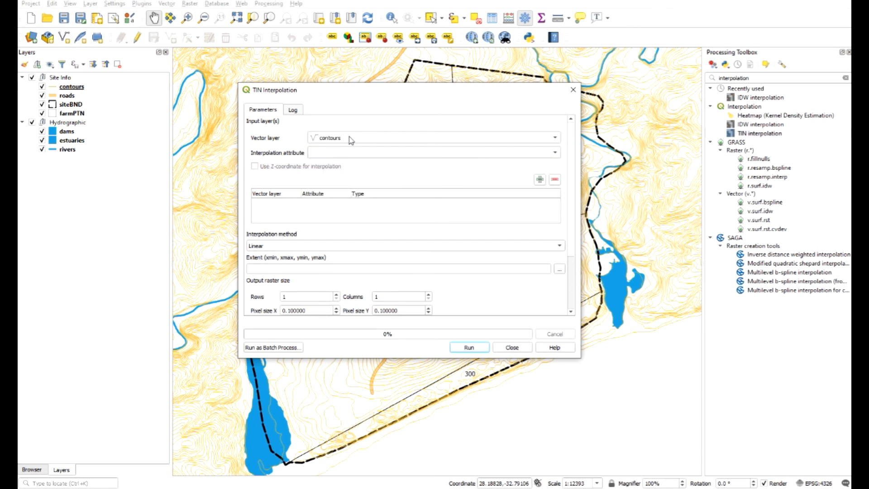
left_click(548, 155)
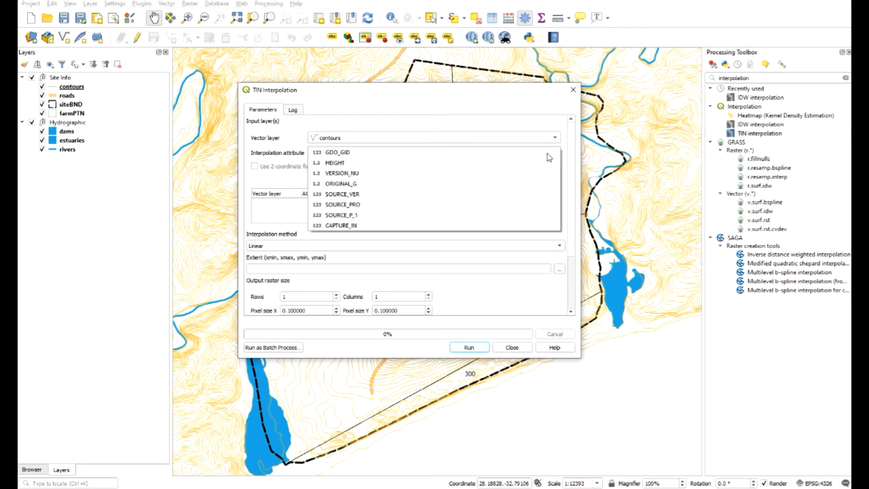
left_click(338, 164)
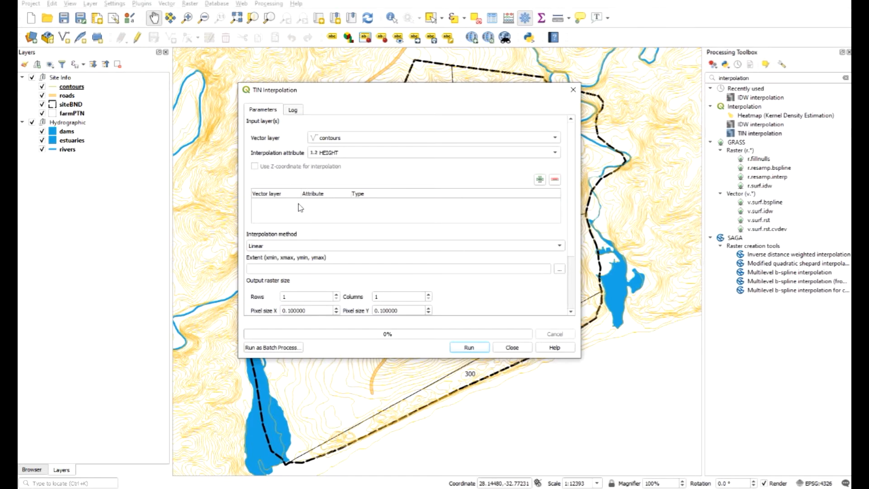
left_click(540, 180)
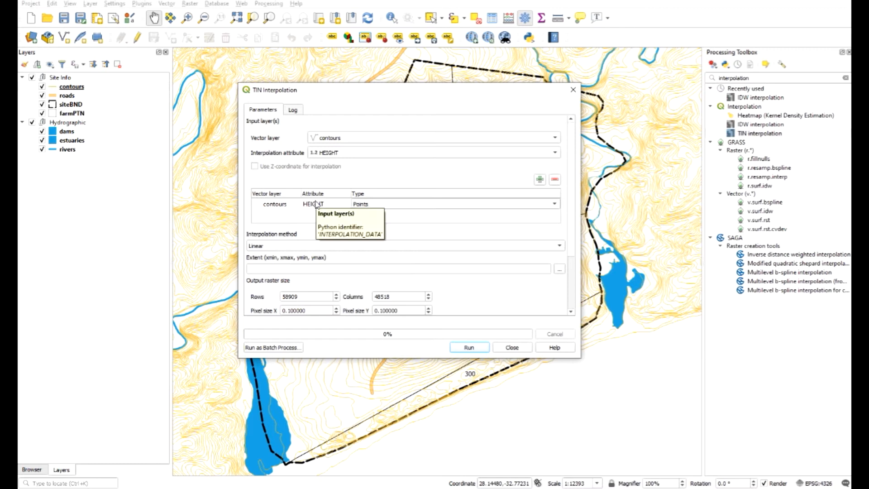
left_click_drag(385, 357, 377, 452)
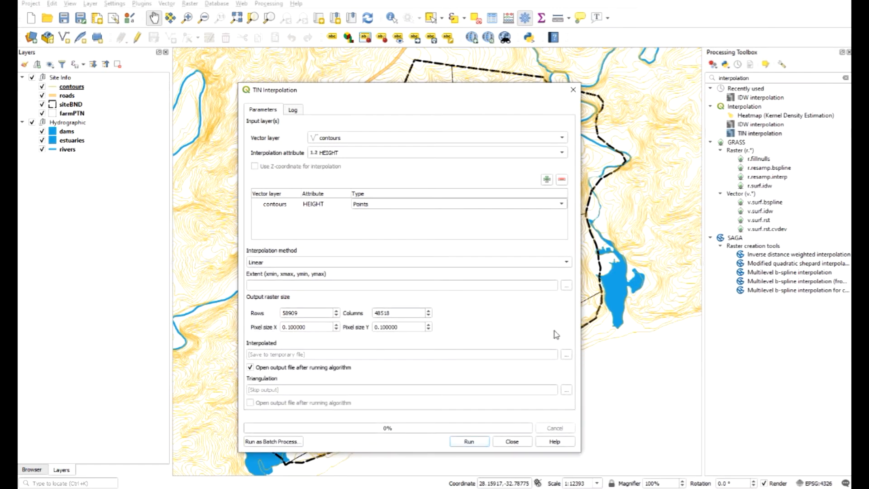
Set the interpolated raster to be saved as a TIF file named DEM in the tutorial's Output folder.
left_click_drag(453, 95, 453, 46)
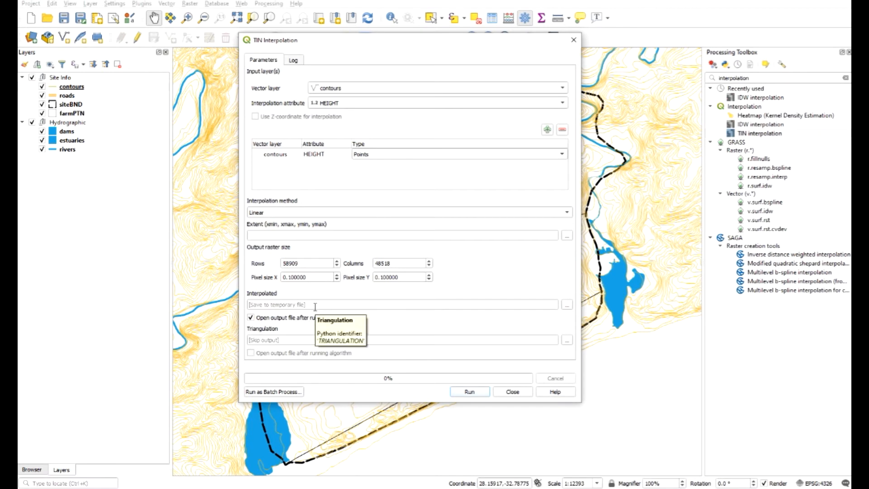
left_click(567, 308)
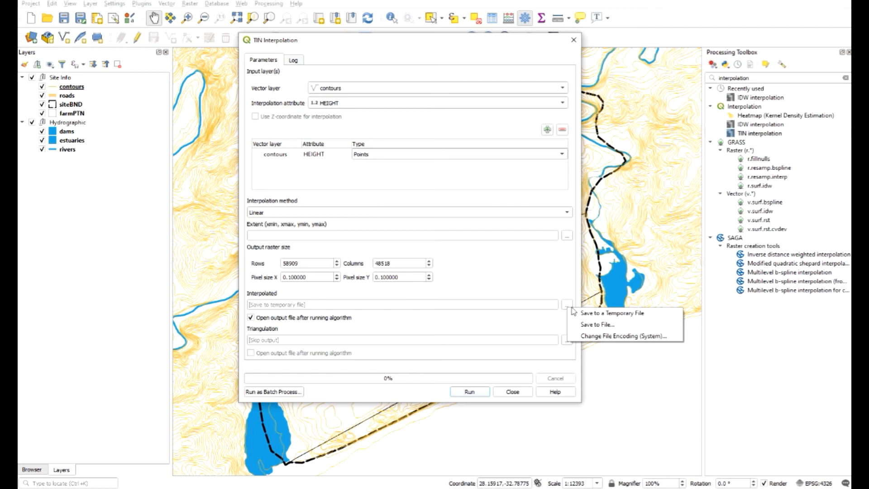
left_click(593, 325)
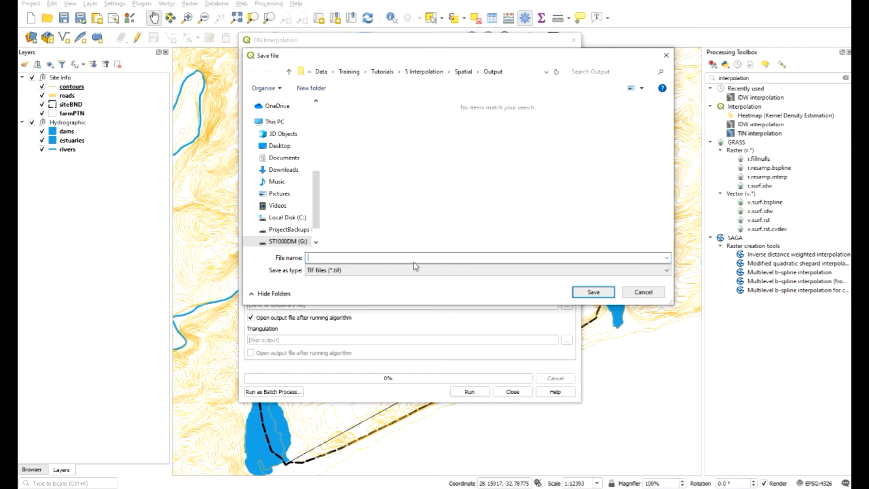
type("DEM")
key("Return")
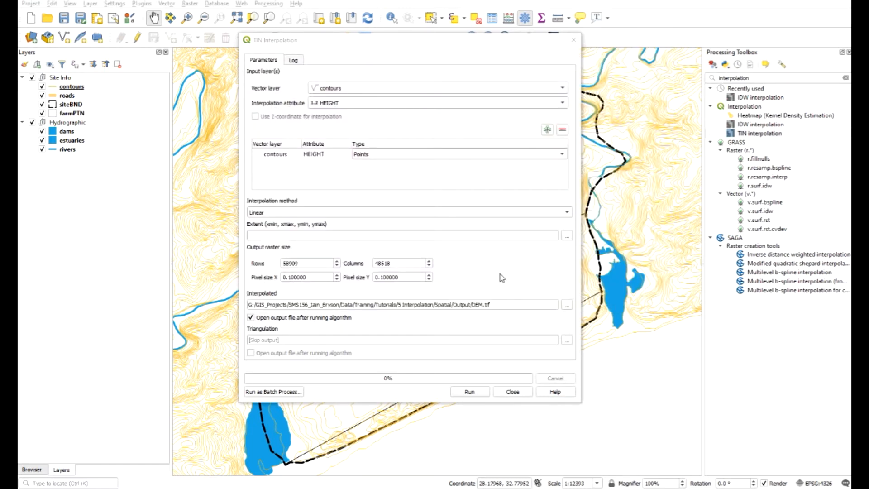
Set the interpolation extent to the extent of the contours layer.
left_click(566, 238)
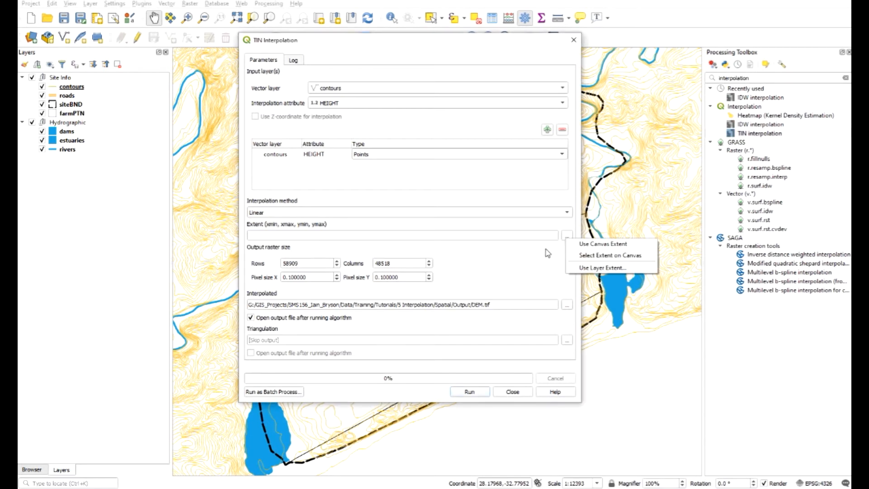
left_click(591, 268)
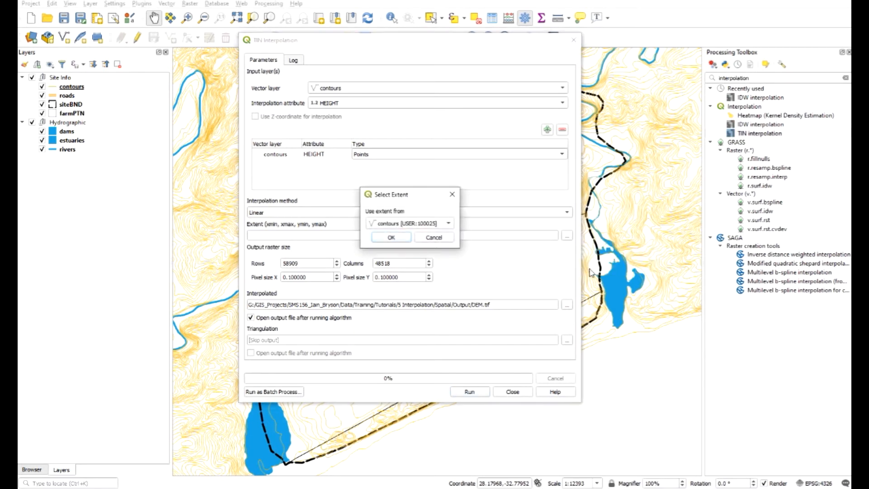
left_click(391, 238)
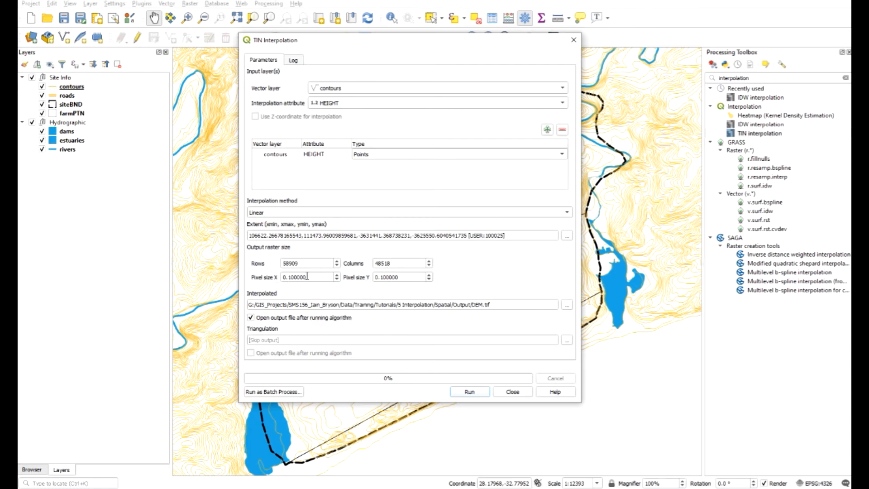
Set the output pixel size to 5, run the TIN interpolation and close its dialog.
double_click(310, 276)
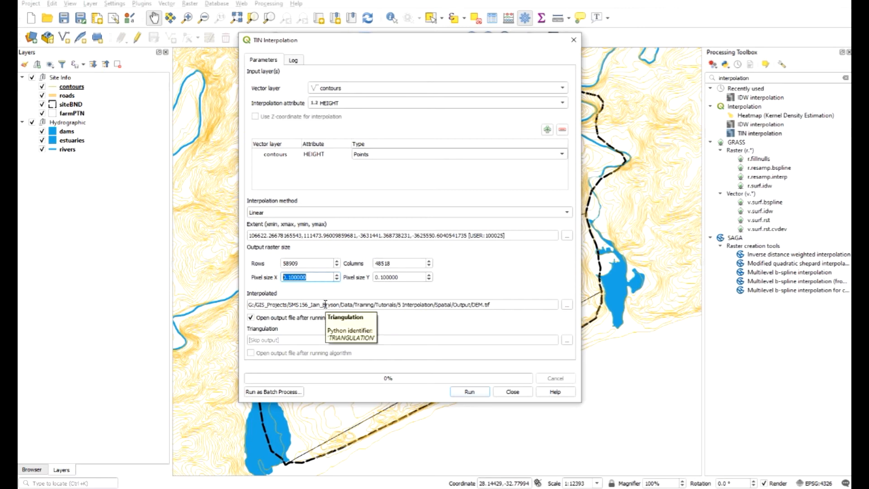
type("5")
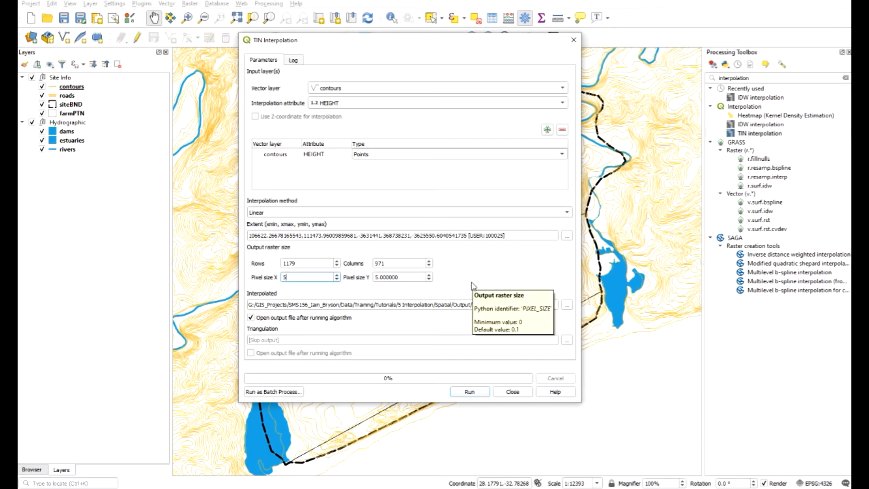
left_click(479, 393)
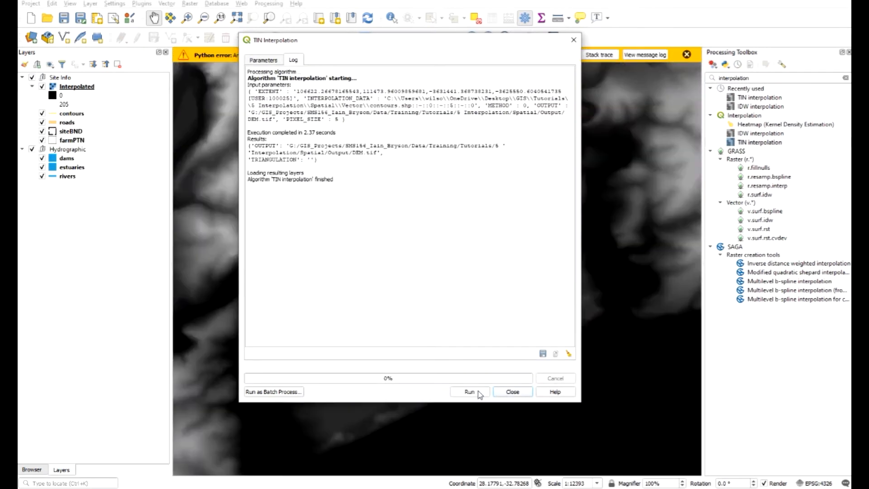
left_click(513, 392)
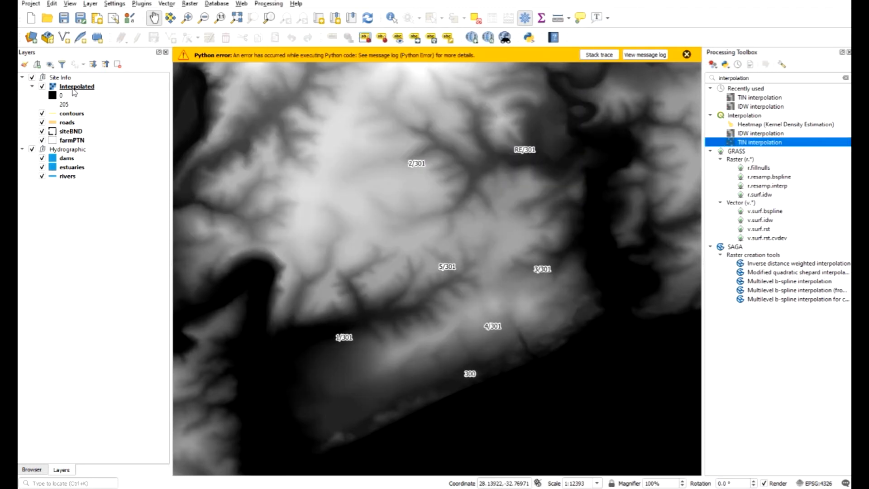
Move the Interpolated layer beneath all other layers and rename it DEM.
right_click(74, 87)
left_click(75, 93)
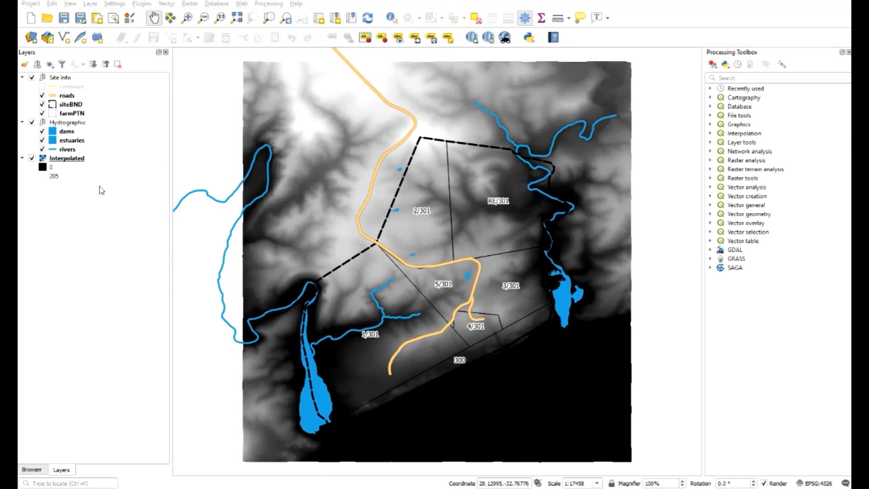
right_click(68, 161)
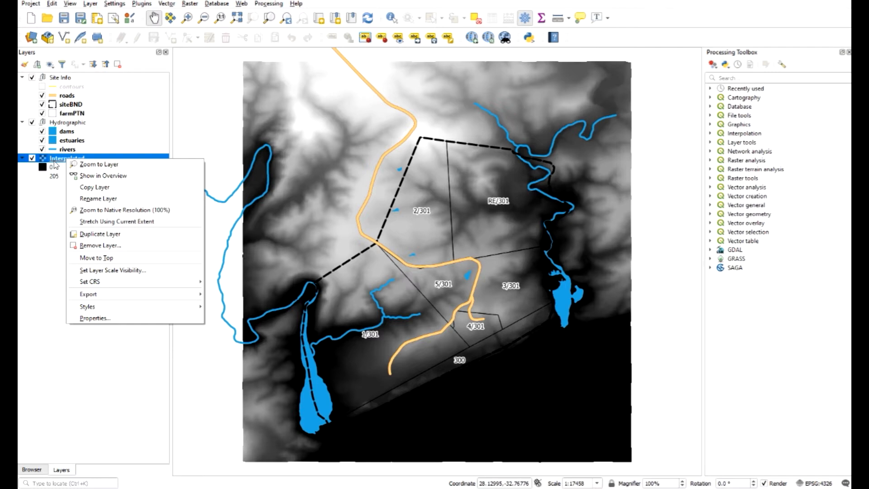
left_click(107, 199)
type("DEM")
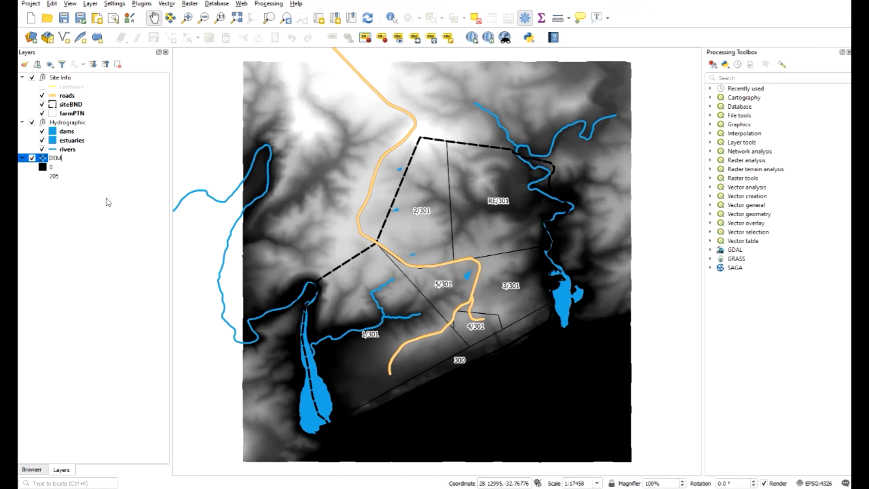
left_click(81, 216)
Set the DEM layer's symbology render type to Singleband pseudocolor.
right_click(75, 159)
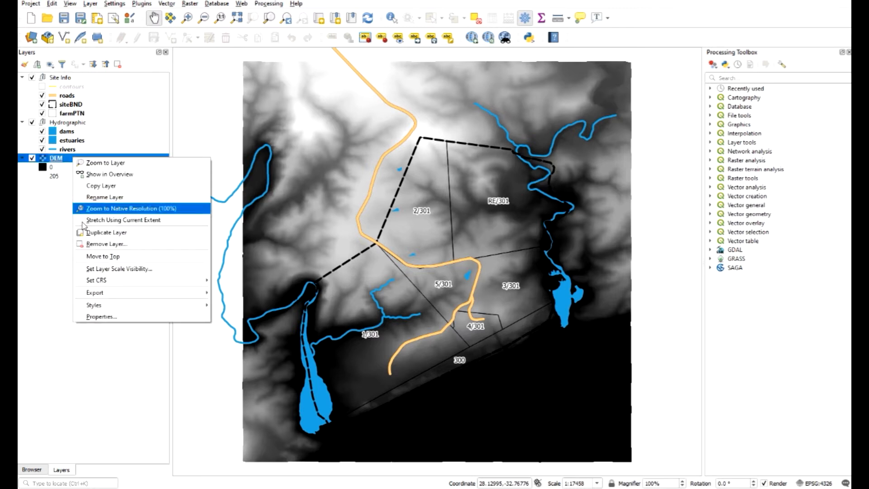
left_click(116, 317)
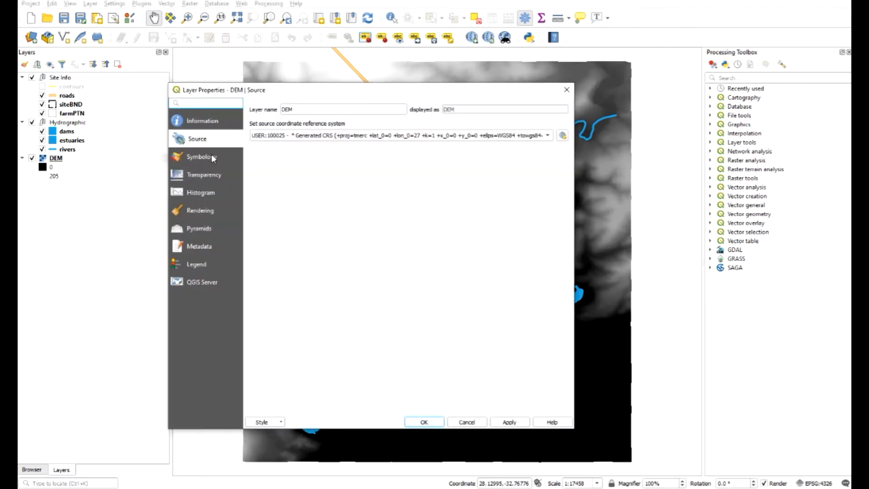
left_click(211, 156)
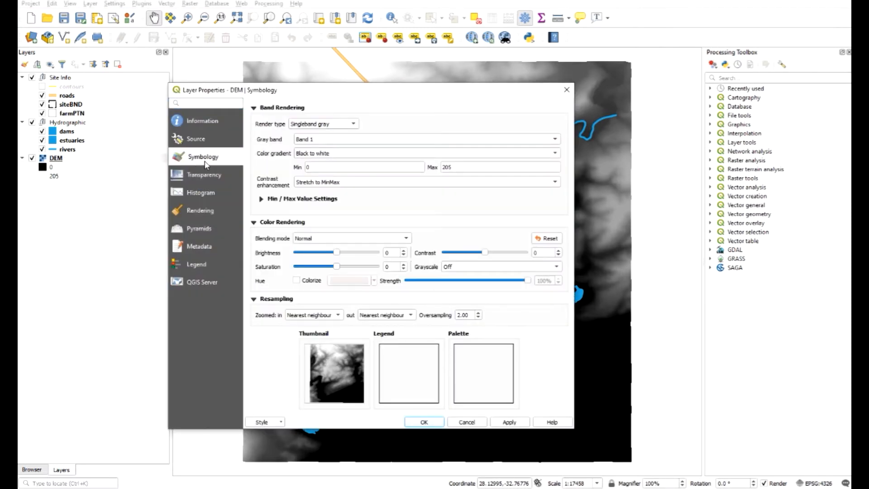
left_click(356, 123)
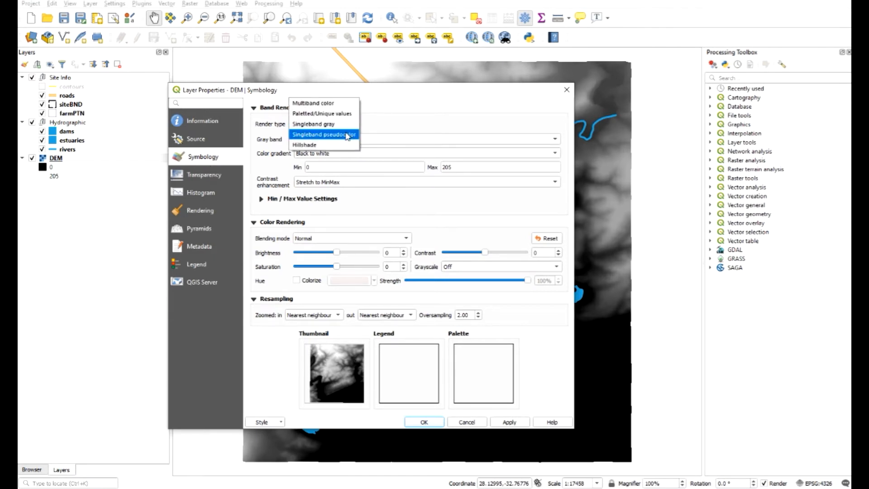
left_click(347, 135)
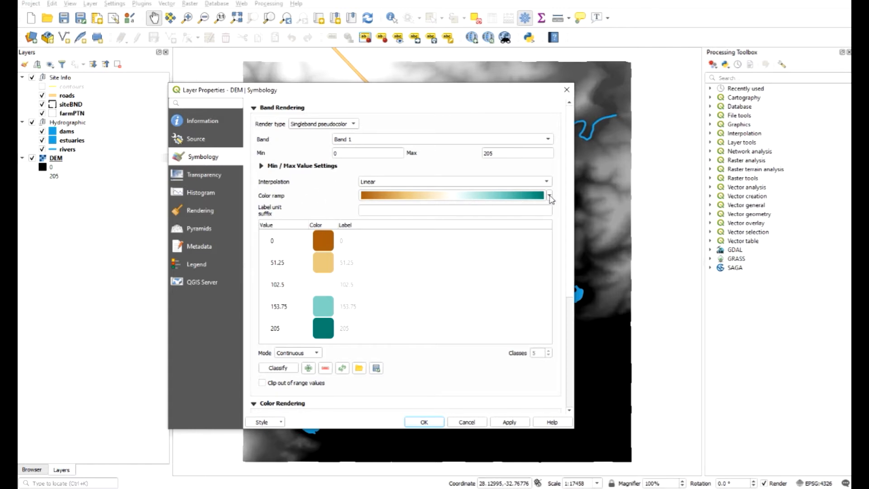
Open the brown-to-teal color ramp for editing and add a gradient stop at 5% relative position.
left_click(480, 195)
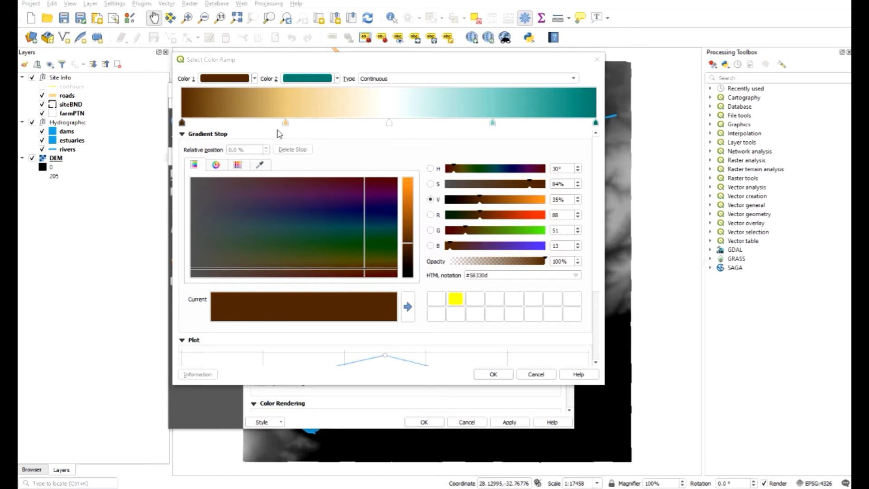
left_click(193, 122)
mouse_move(193, 126)
left_mouse_down()
mouse_move(237, 129)
mouse_move(199, 129)
left_mouse_up()
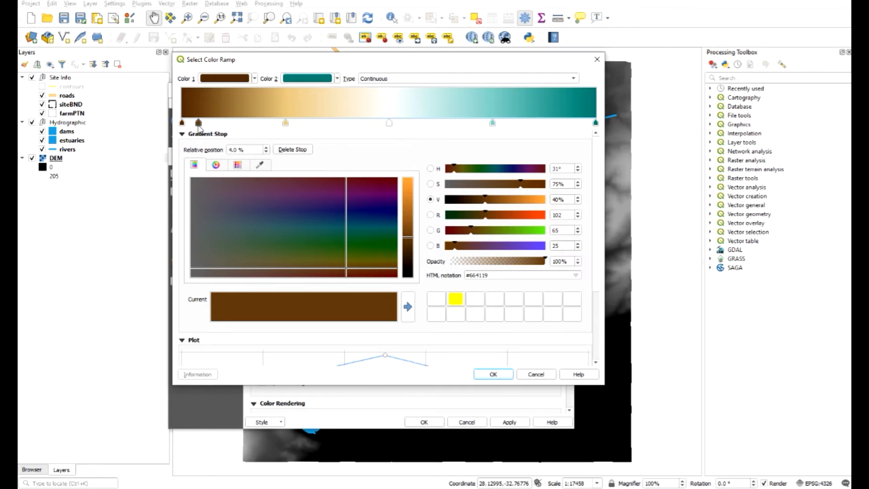
left_click_drag(199, 129, 198, 128)
double_click(246, 150)
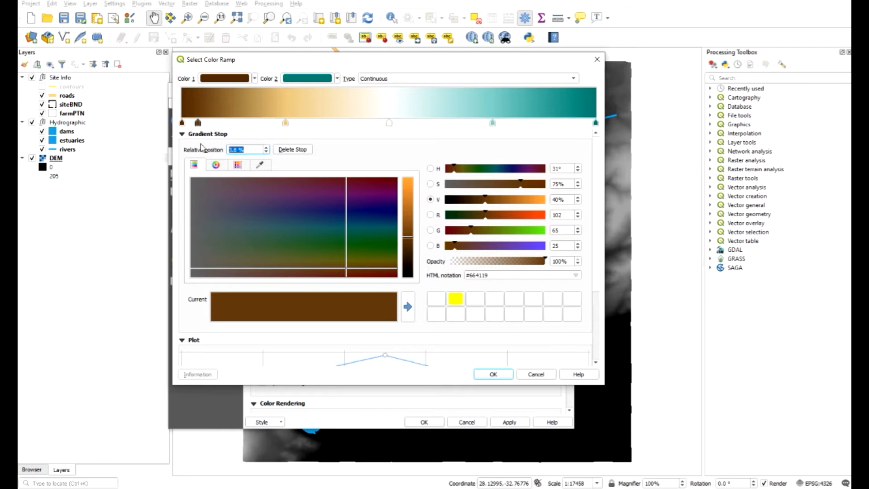
type("5")
Set the color of the gradient stop at 0% to #6fb9e3.
left_click(182, 123)
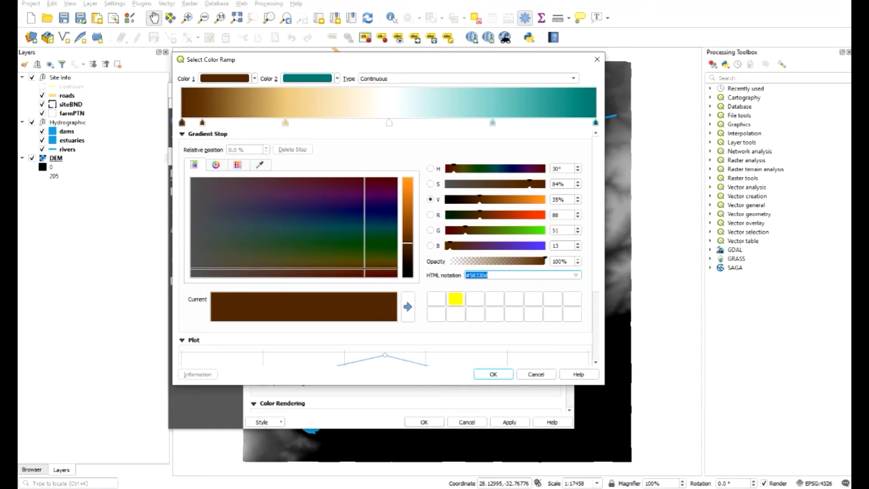
double_click(472, 275)
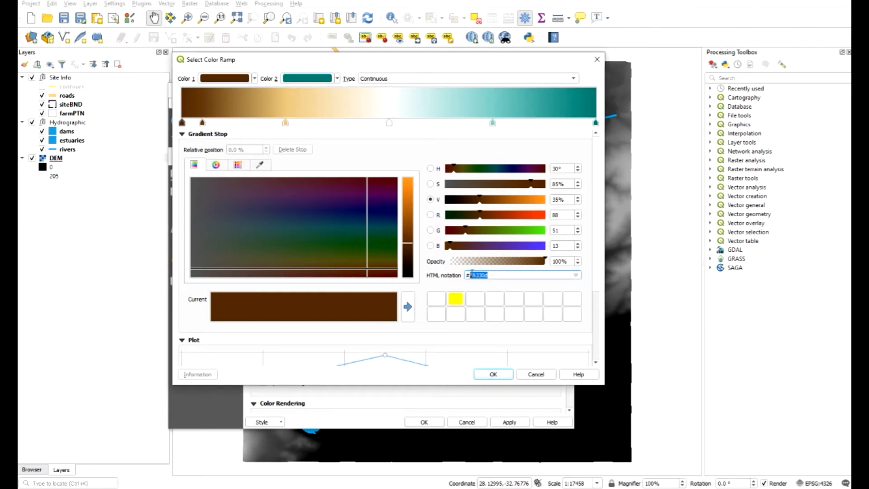
type("6fb9")
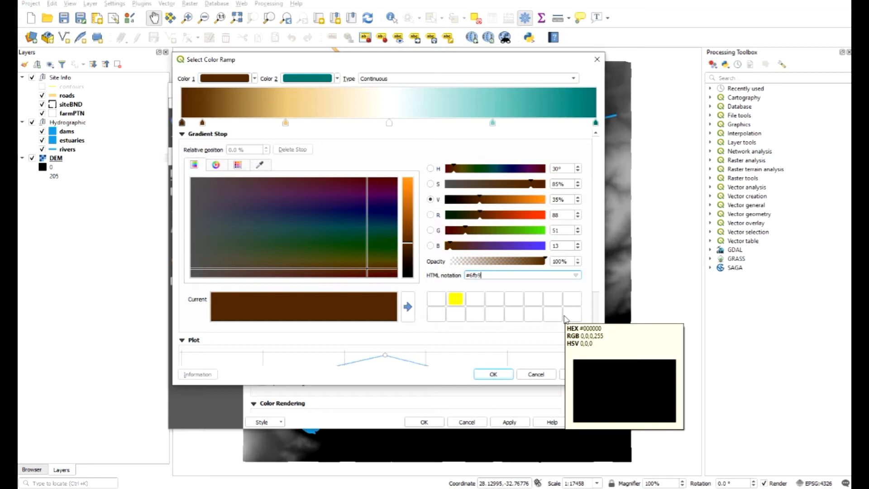
type("e3")
key("Return")
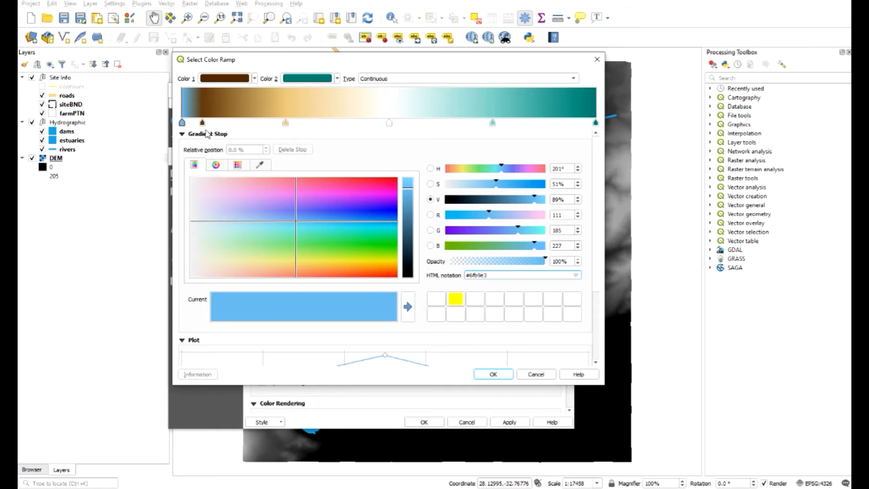
left_click(203, 123)
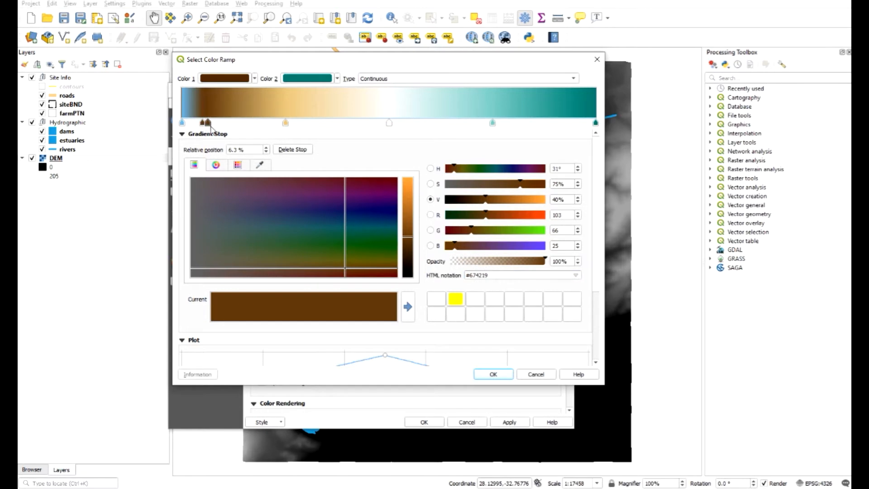
double_click(229, 123)
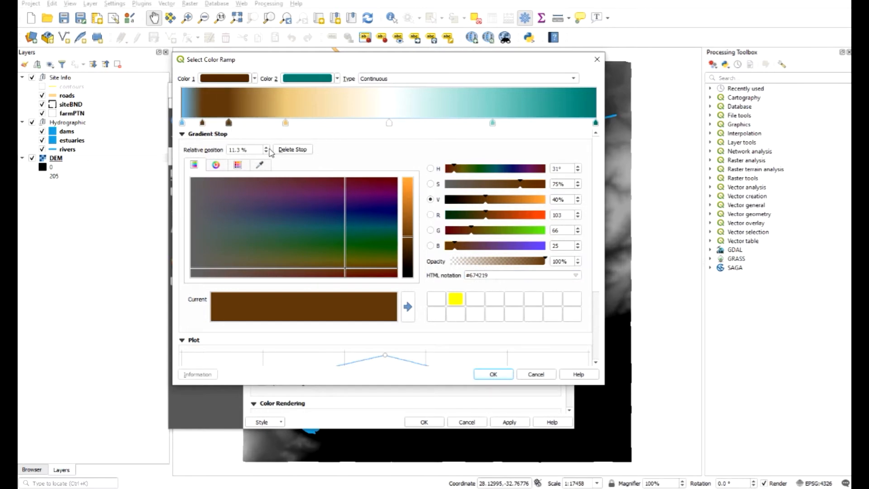
left_click(295, 150)
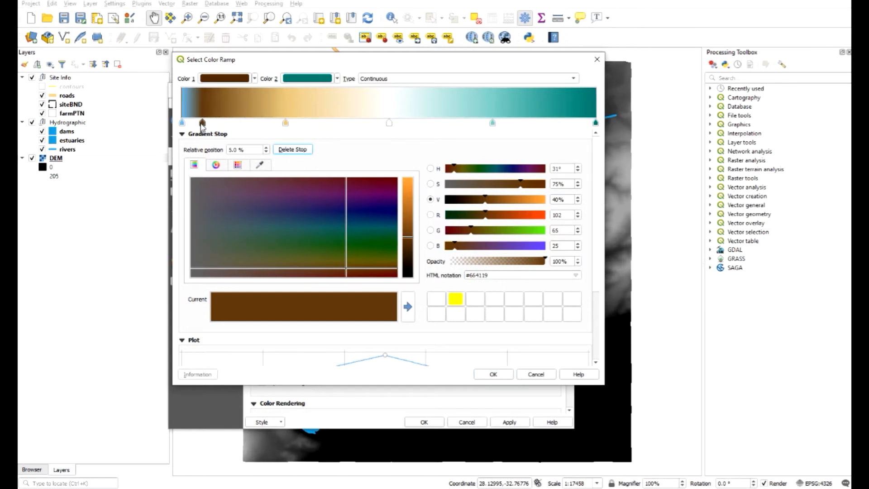
Set the color of the gradient stop at 5% to #769c5c.
left_click(203, 123)
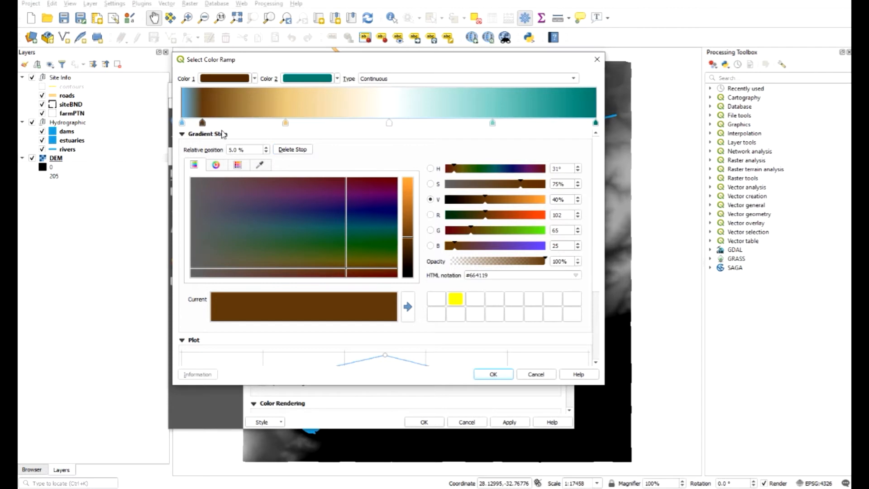
left_click_drag(494, 275, 472, 279)
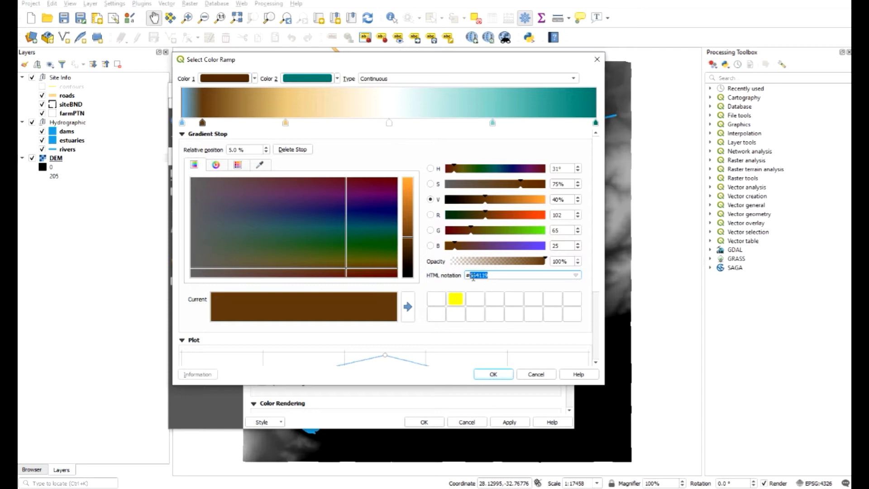
type("769c5c")
key("Return")
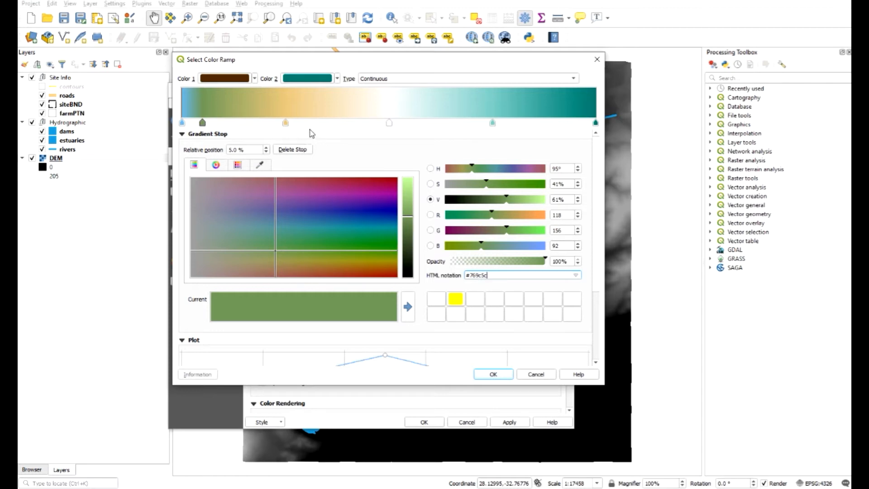
Set the color of the gradient stop near 25% to #f2e79b.
left_click(286, 123)
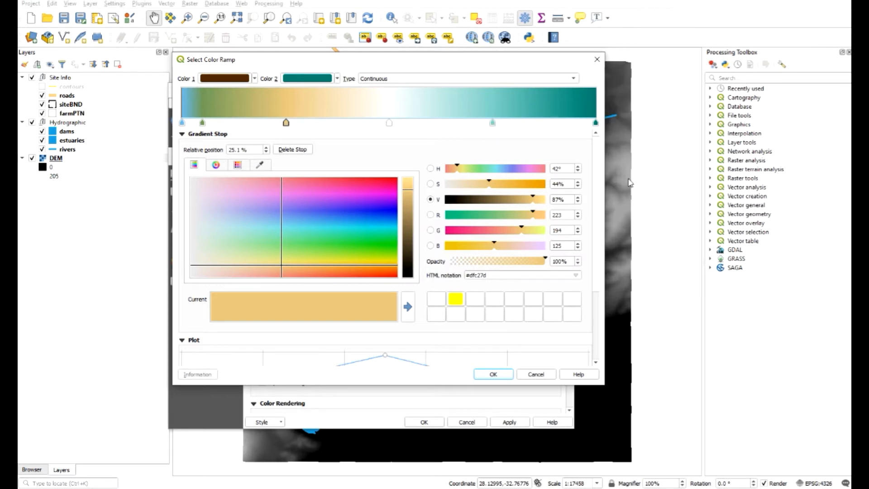
double_click(498, 274)
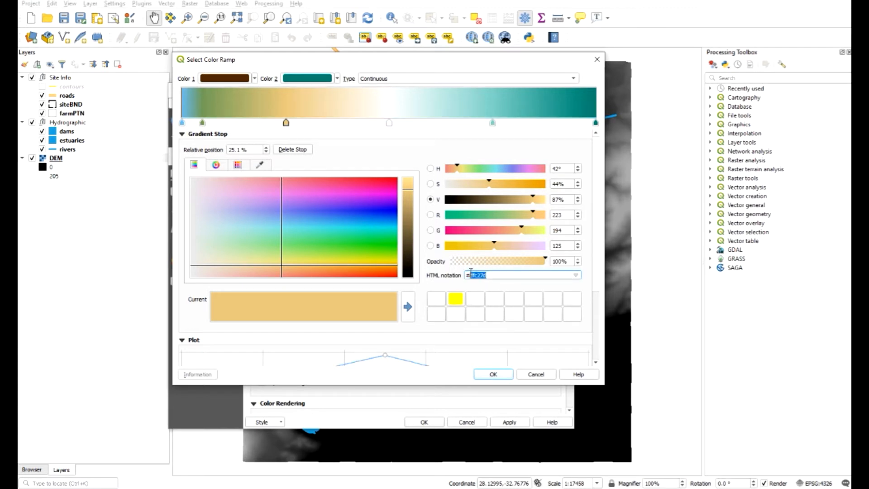
key("BackSpace")
type("2e79b")
key("Return")
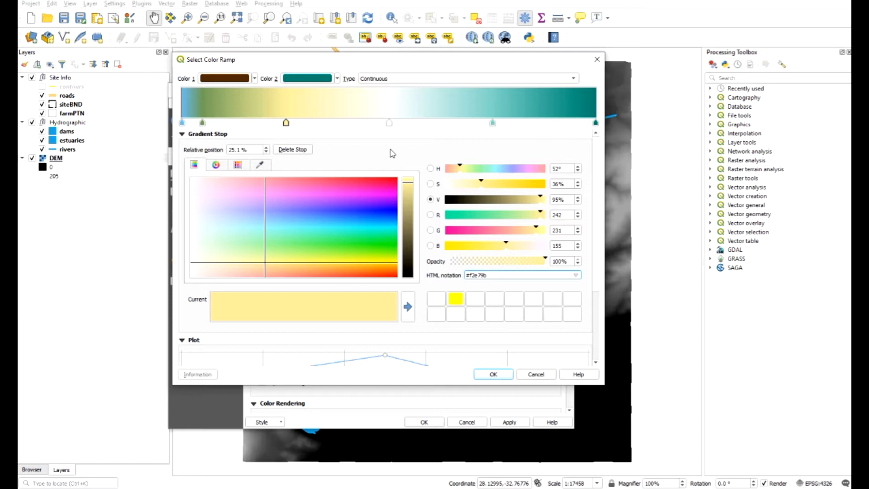
Try out alternative colors for the gradient stop near 25% using the color box and the color wheel.
left_click_drag(306, 200, 262, 210)
left_click(261, 235)
left_click_drag(317, 235, 305, 187)
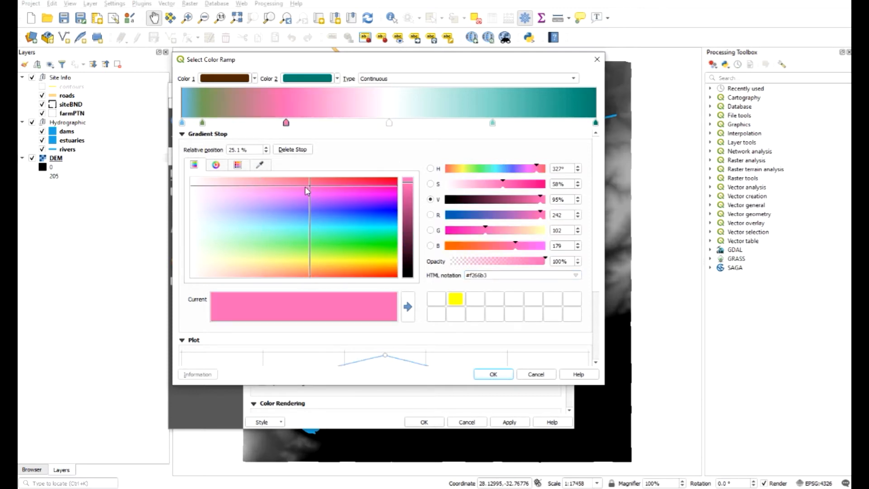
left_click(216, 164)
left_click(297, 212)
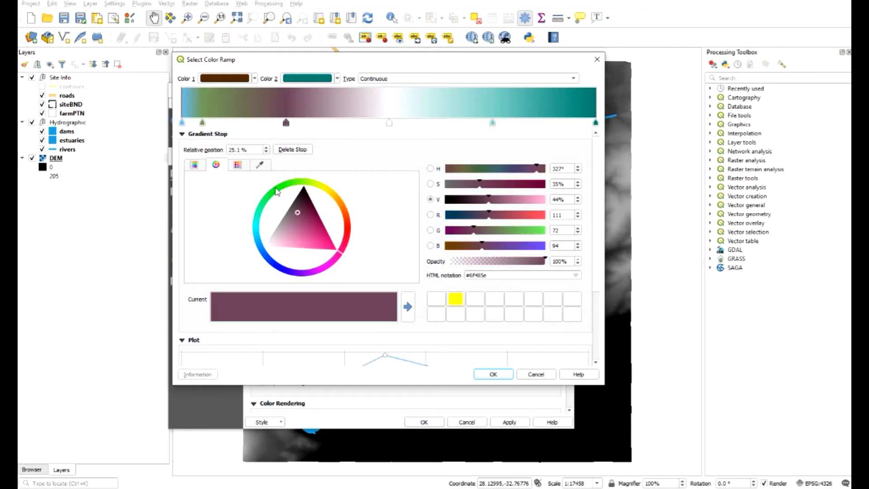
left_click(276, 189)
left_click(295, 215)
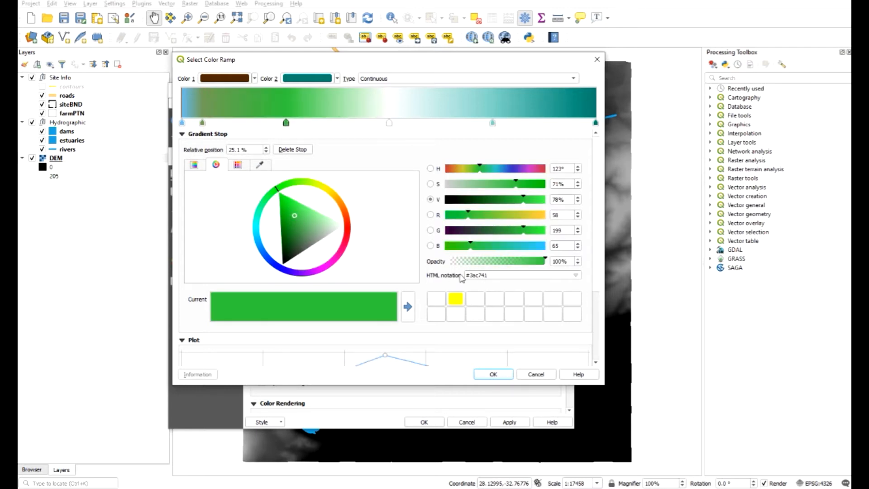
left_click(306, 232)
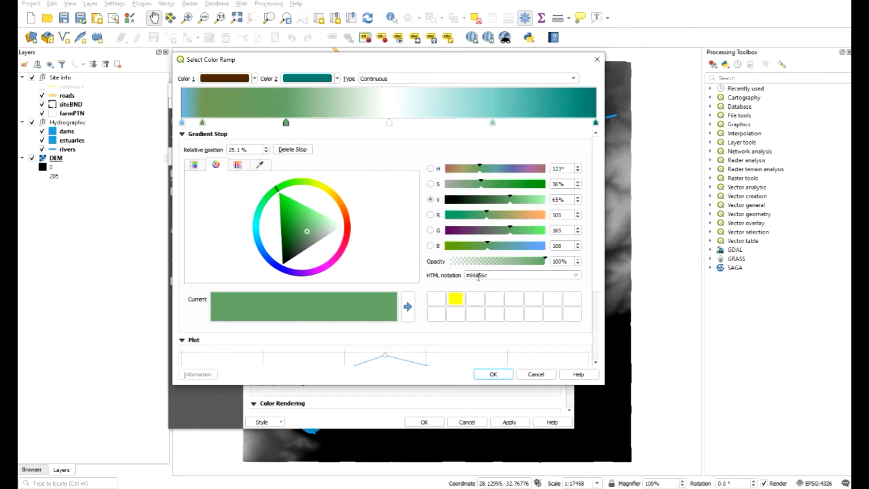
left_click(315, 221)
left_click(325, 184)
left_click(287, 225)
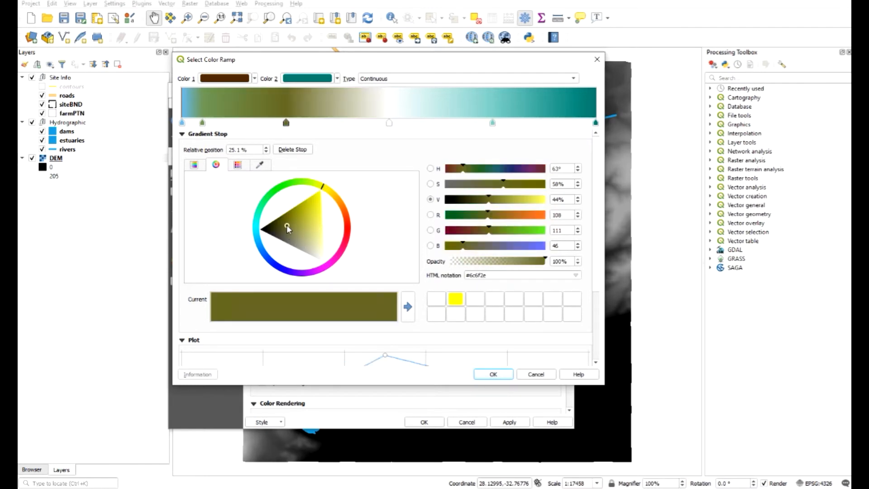
left_click(273, 193)
left_click(257, 243)
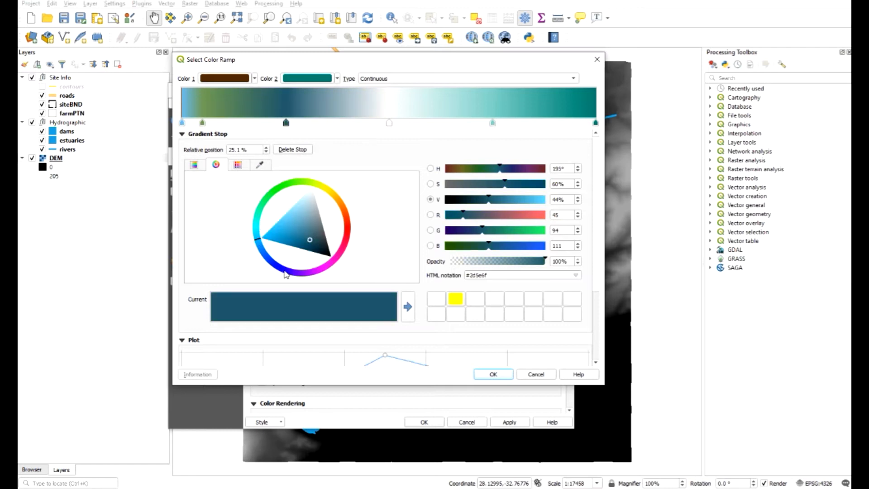
left_click(286, 274)
left_click(324, 270)
left_click(348, 225)
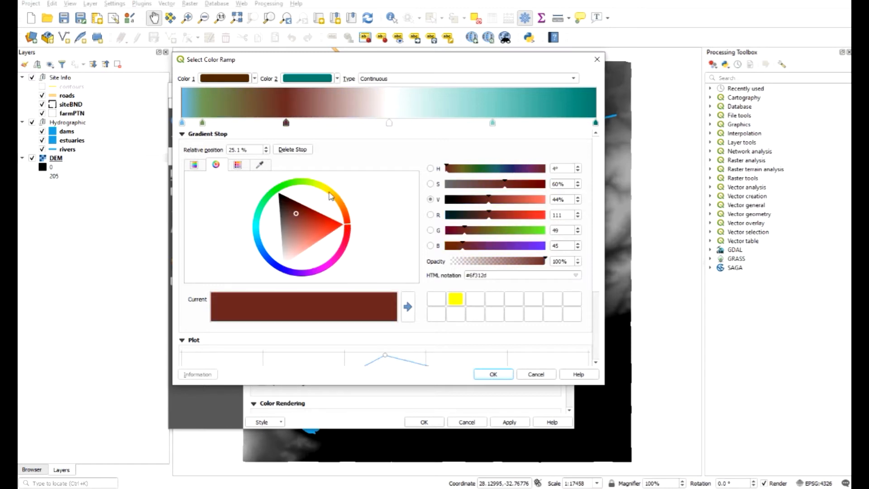
left_click(330, 194)
left_click(295, 183)
left_click(298, 218)
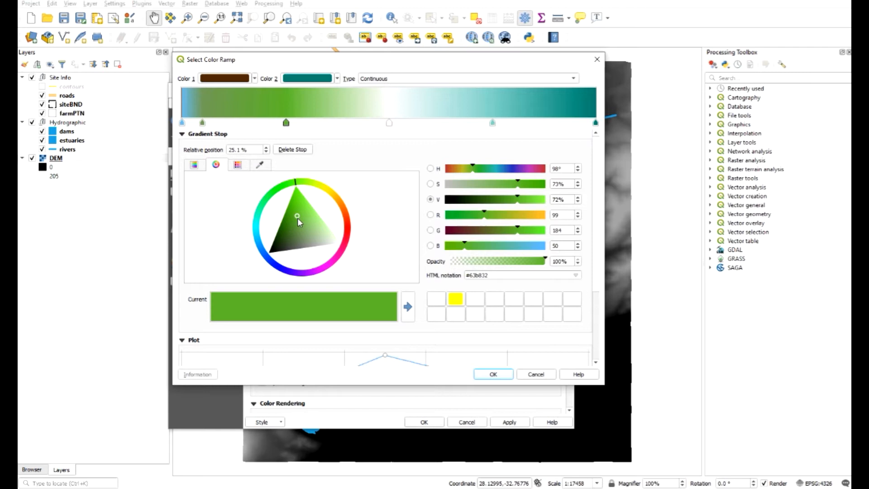
left_click(316, 229)
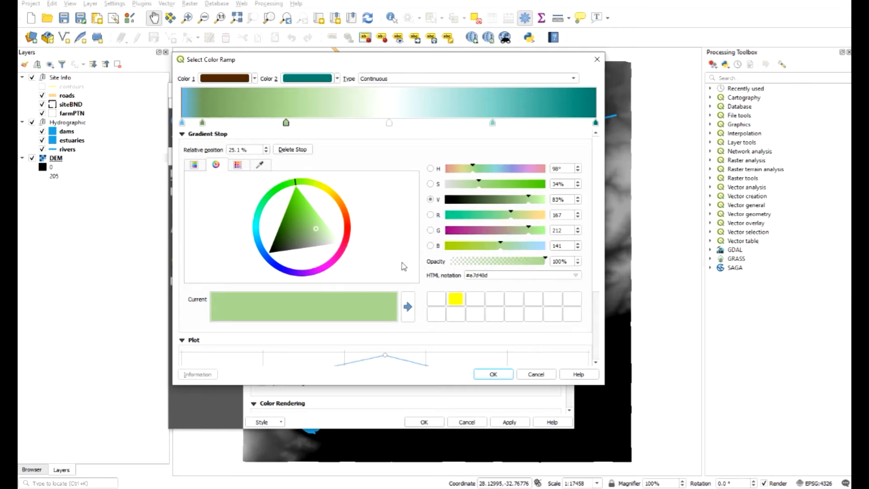
Restore the color of the gradient stop near 25% to #f2e79b.
left_click_drag(494, 275, 470, 275)
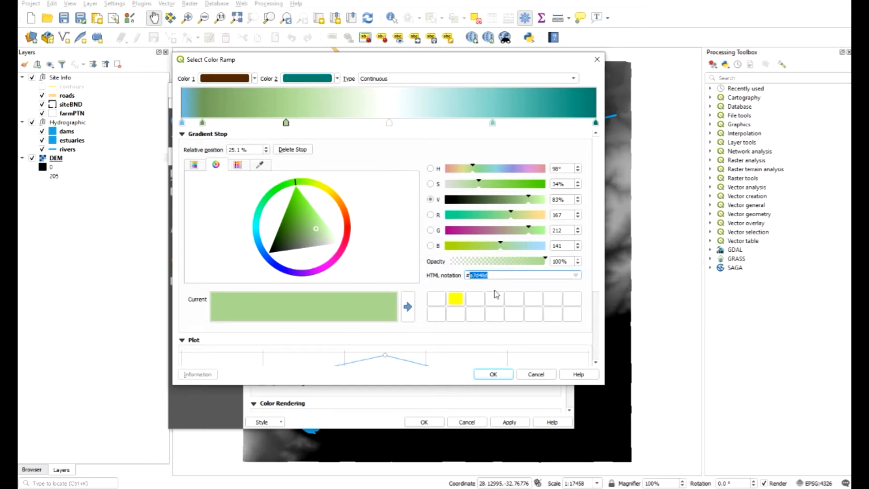
type("f2e79")
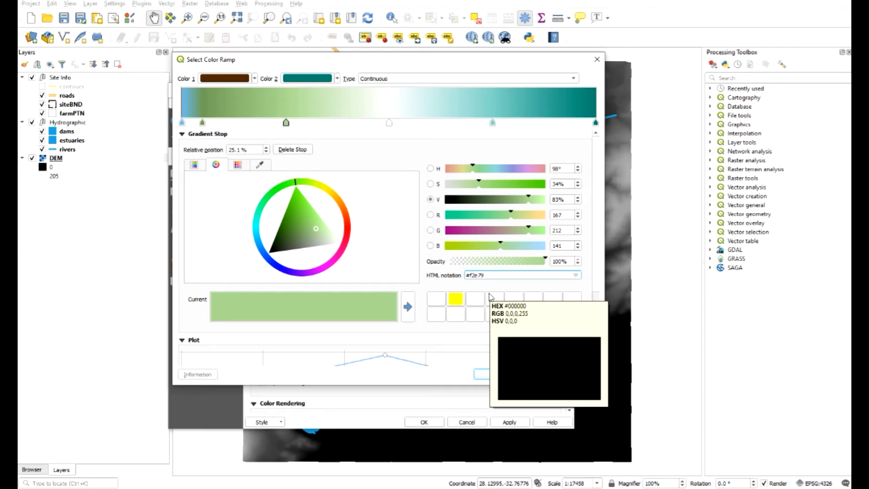
type("b")
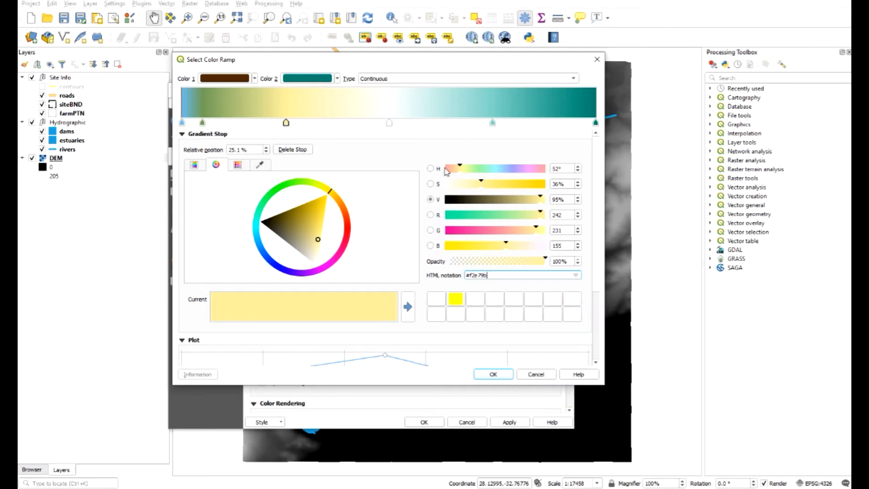
Set the color of the gradient stop at 50% to #edc585.
left_click(389, 124)
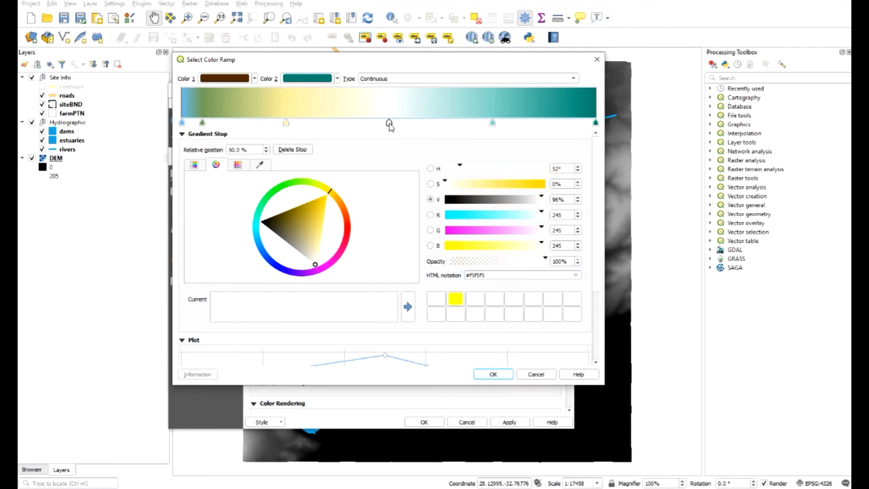
left_click_drag(487, 275, 472, 276)
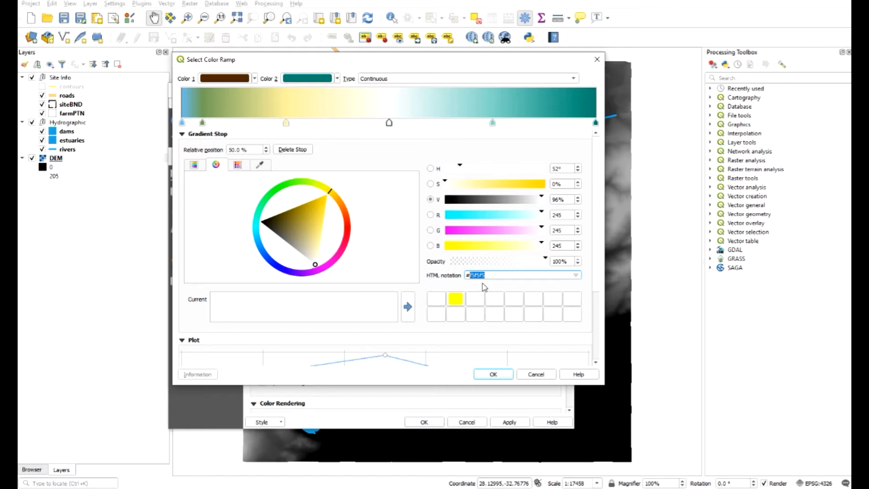
type("edc585")
key("Return")
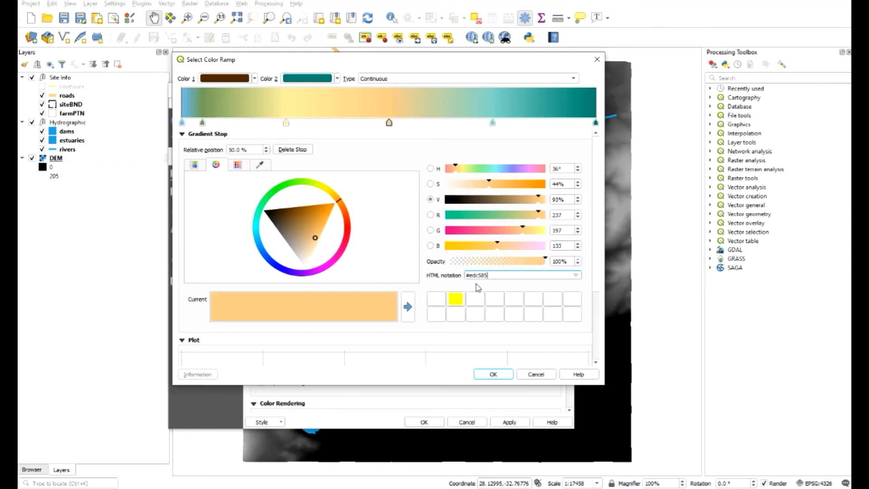
Set the color of the gradient stop at 75% to #c28c7c.
left_click(492, 123)
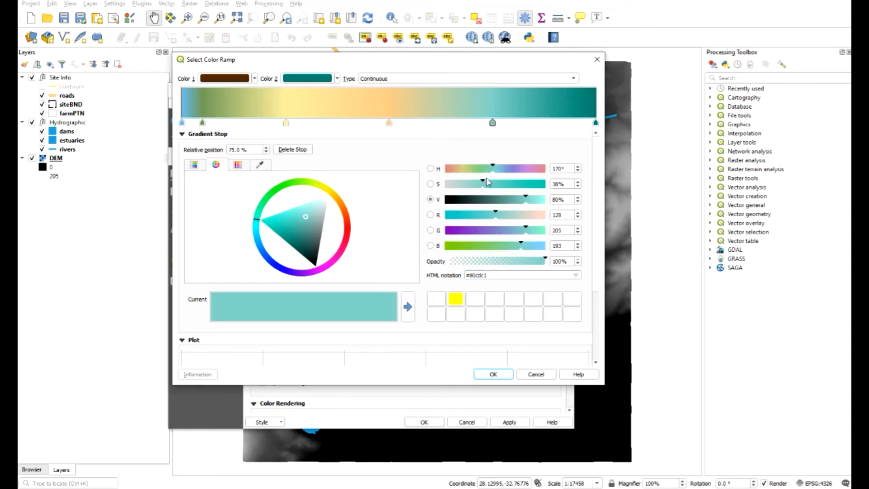
left_click_drag(488, 275, 470, 276)
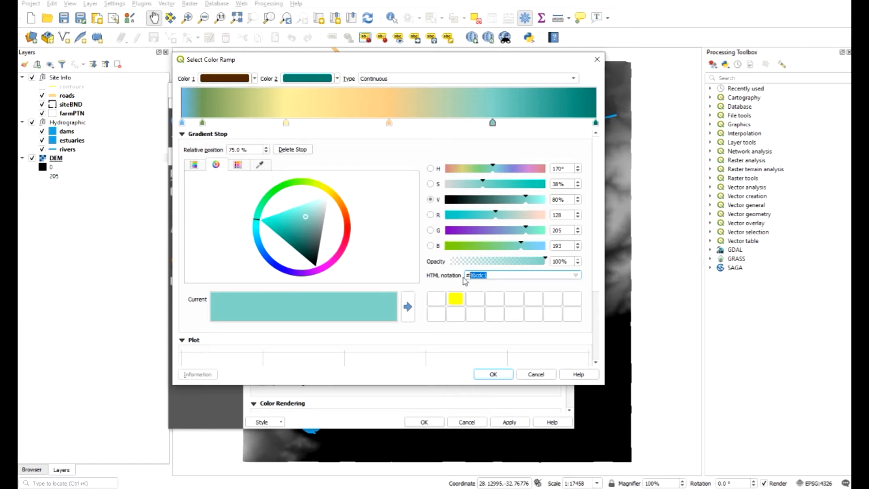
type("c28c7c")
key("Return")
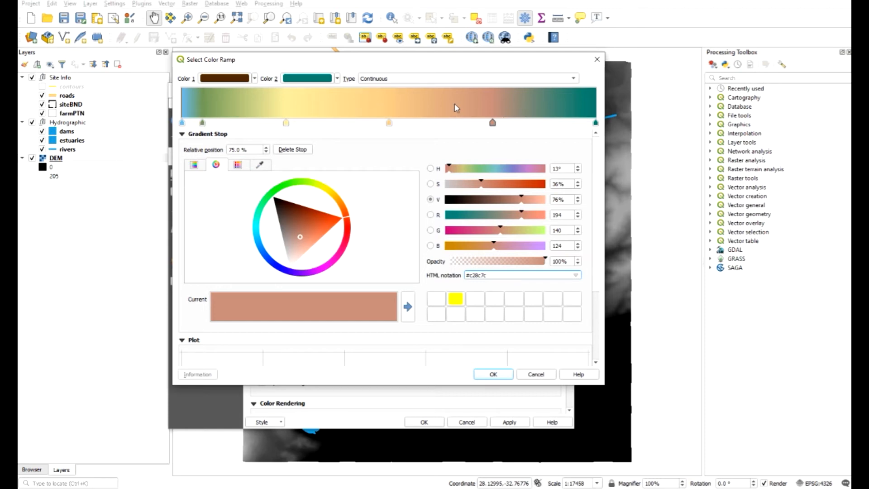
Set the color of the gradient stop at 100% to #fff2ff.
left_click(596, 123)
left_click_drag(488, 276, 468, 277)
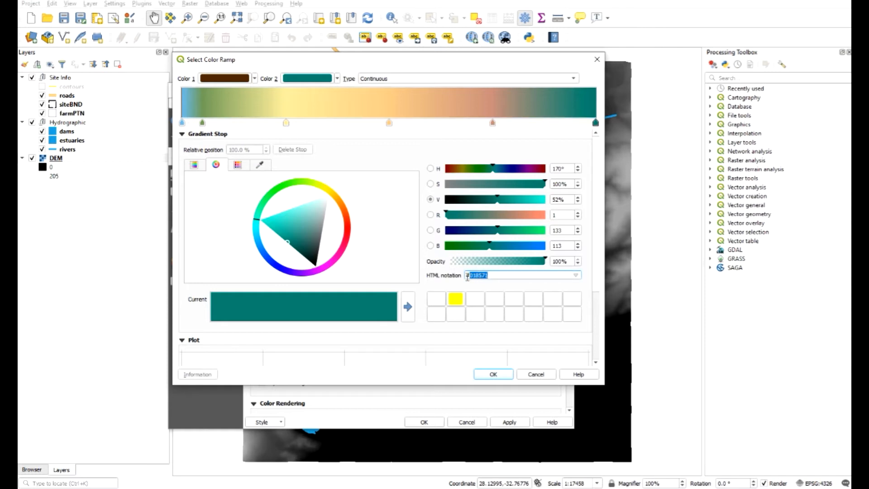
type("ffff")
type("2ff")
key("Return")
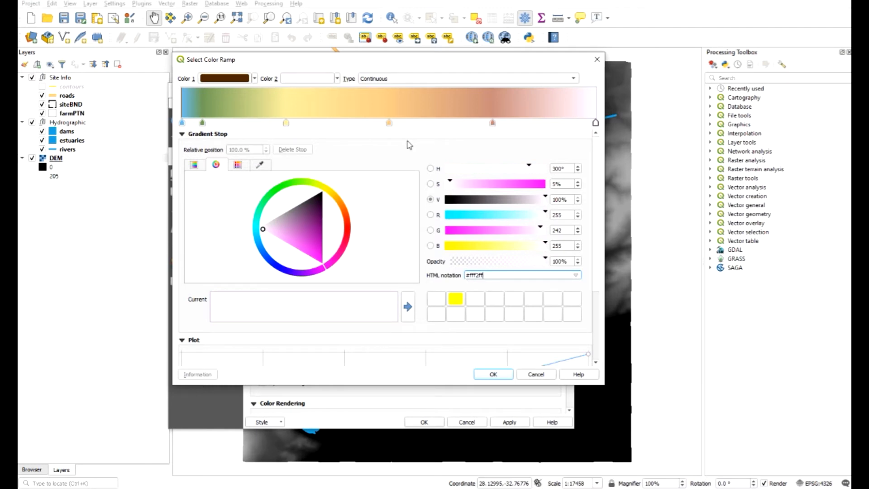
Accept the edited color ramp and apply the pseudocolor symbology to the DEM layer, closing its properties.
left_click(494, 376)
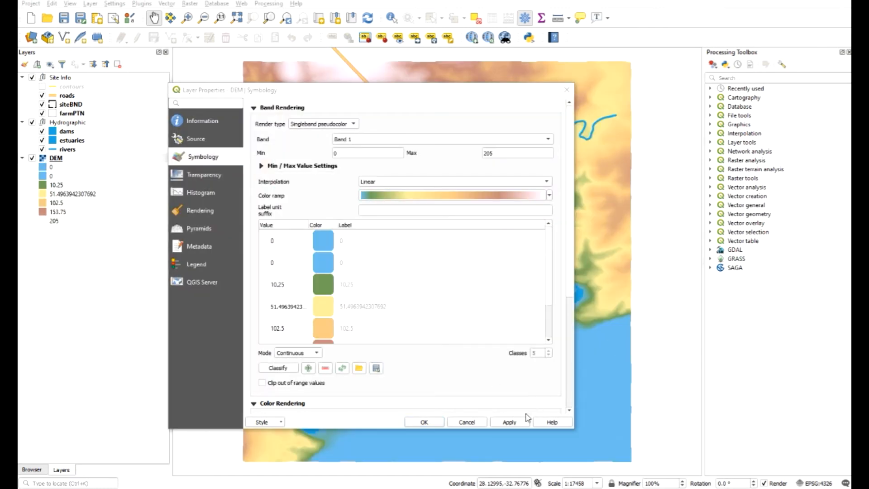
left_click(514, 423)
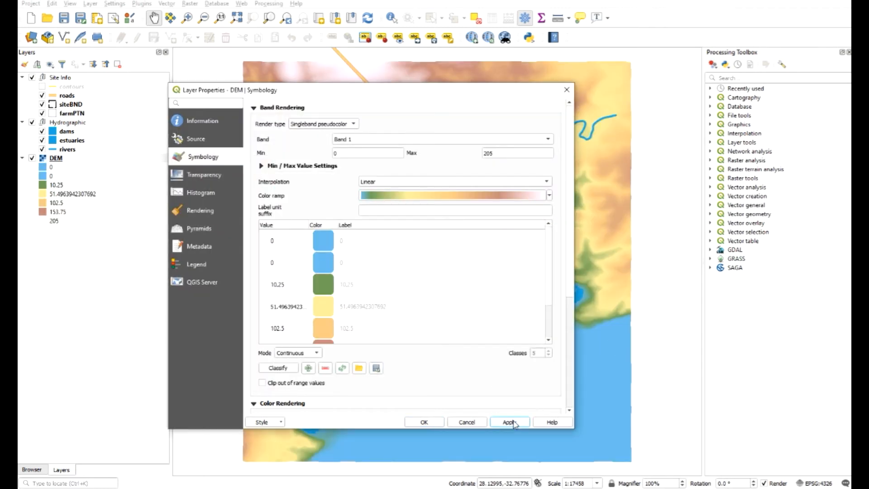
left_click(423, 420)
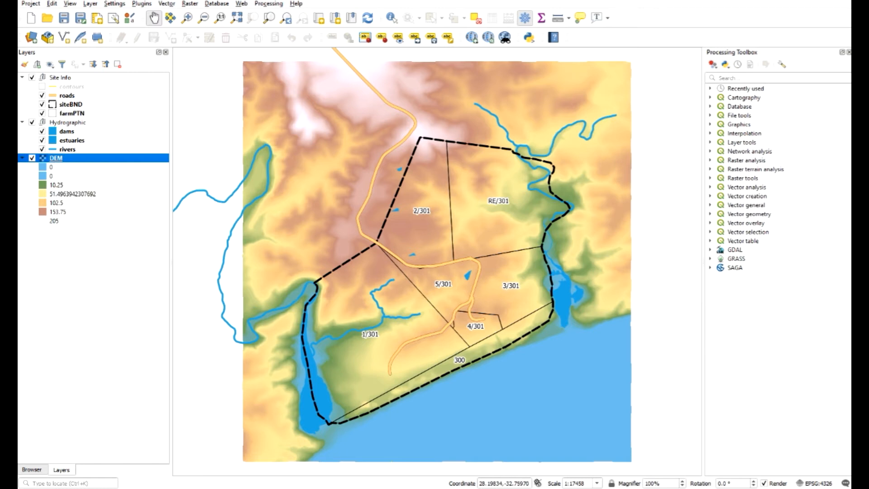
Run the raster terrain analysis Slope algorithm on the DEM layer, saving the output as the TIF file SLOPES in the Output folder.
left_click(750, 78)
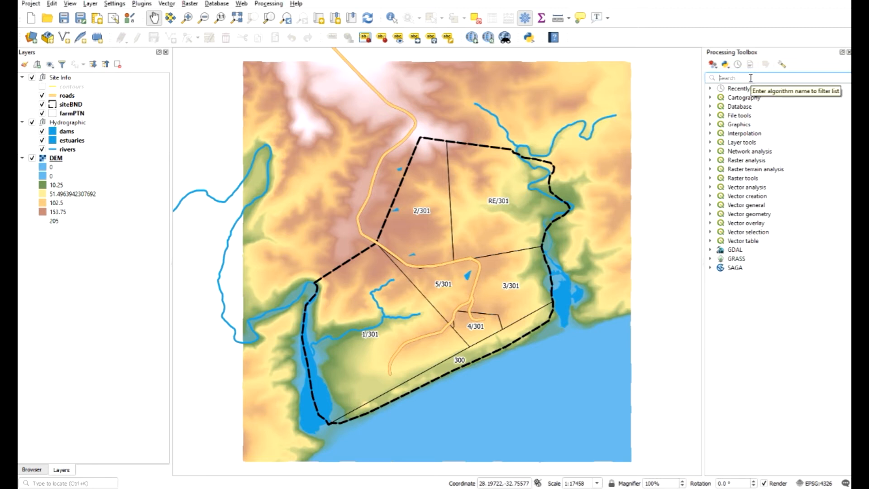
type("slope")
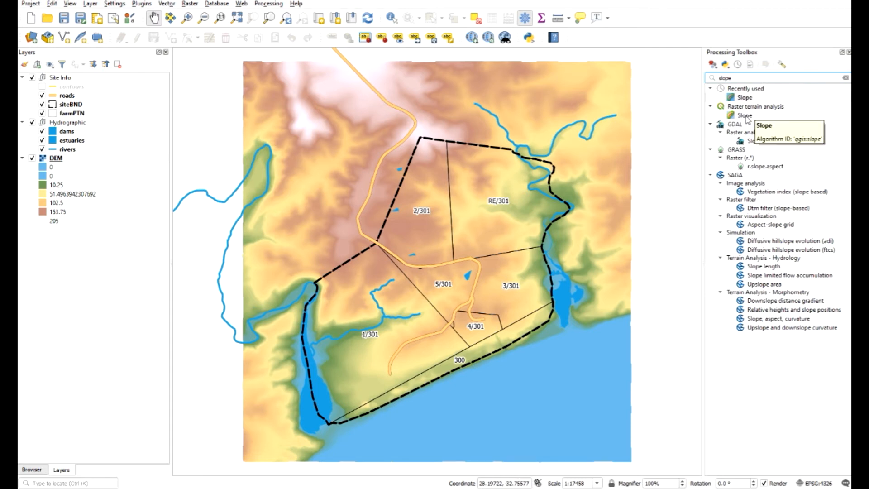
double_click(746, 116)
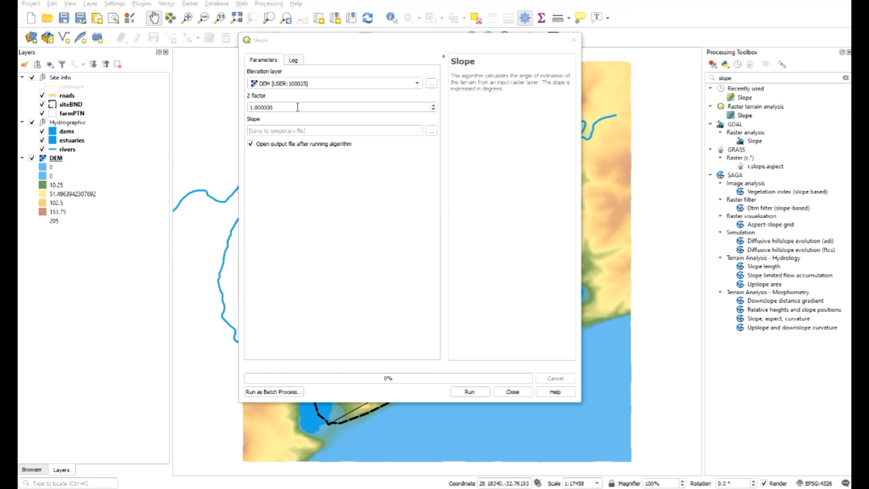
left_click(432, 132)
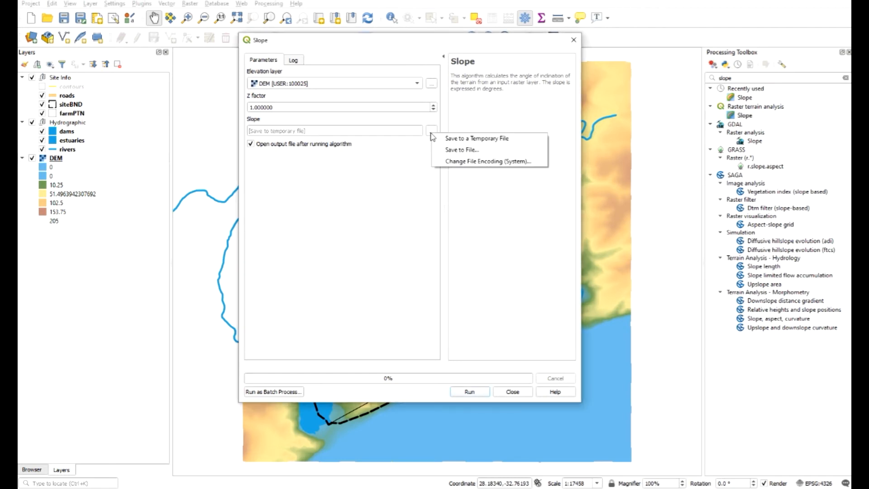
left_click(458, 149)
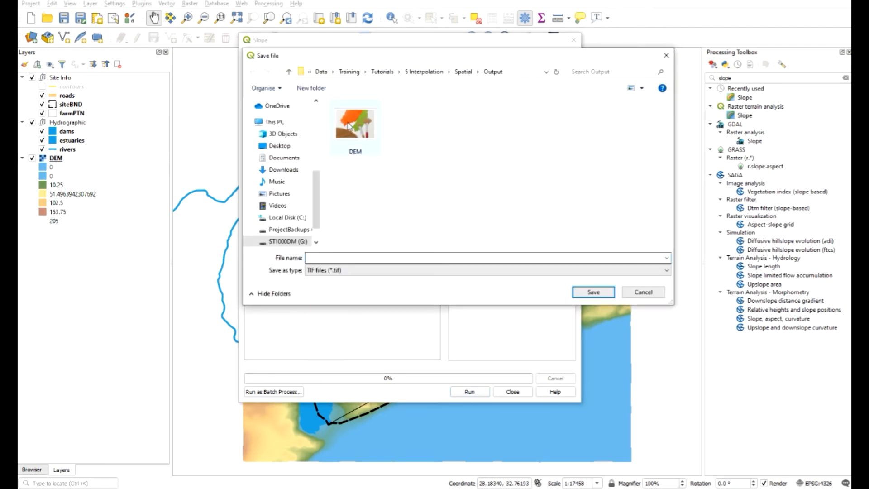
type("SLOPES")
left_click(594, 292)
left_click(471, 392)
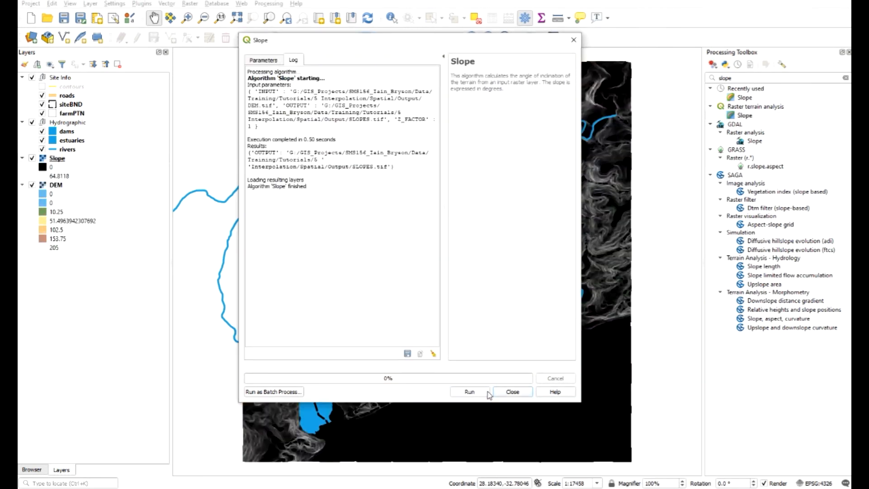
left_click(511, 392)
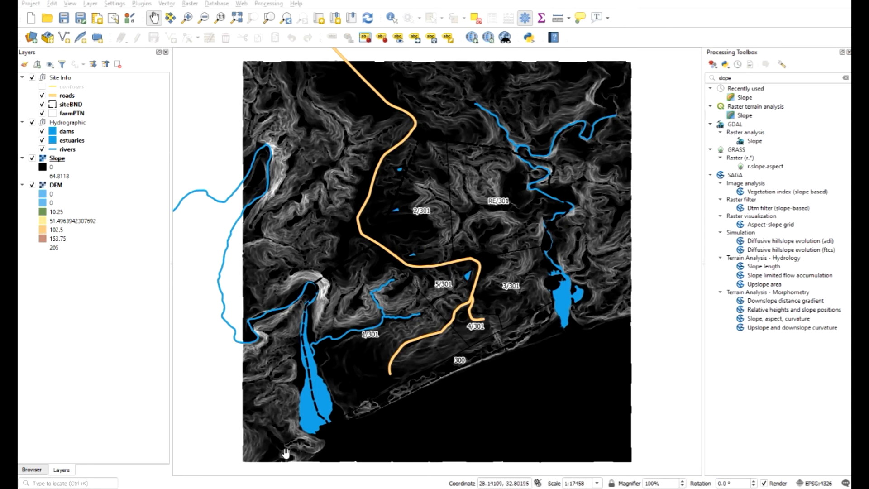
Switch to the file browser, open 5 Interpolation.pdf from the 5 Interpolation folder, and find the slope inclination figure before the Raster Calculator section.
left_click(292, 488)
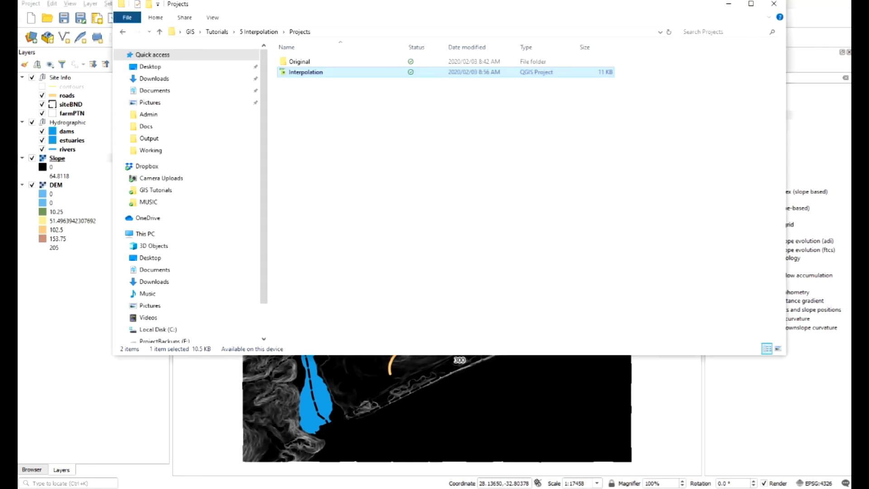
left_click(267, 31)
double_click(310, 82)
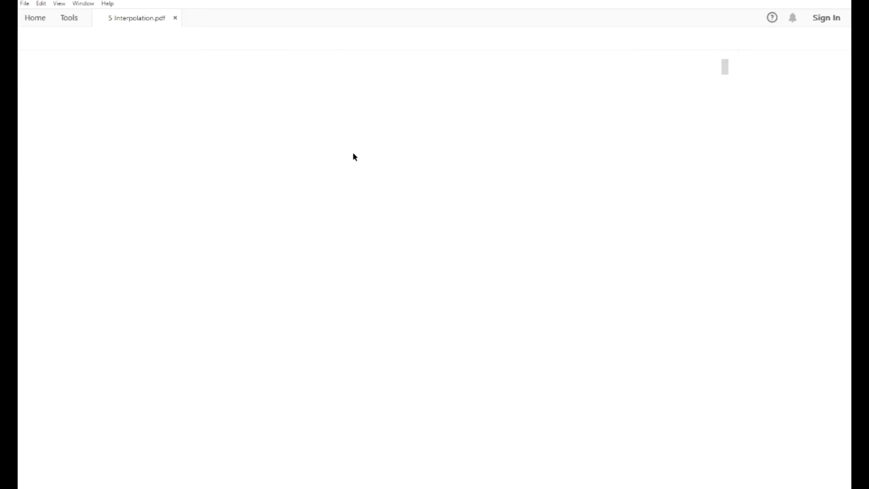
scroll(416, 231, "down", 10)
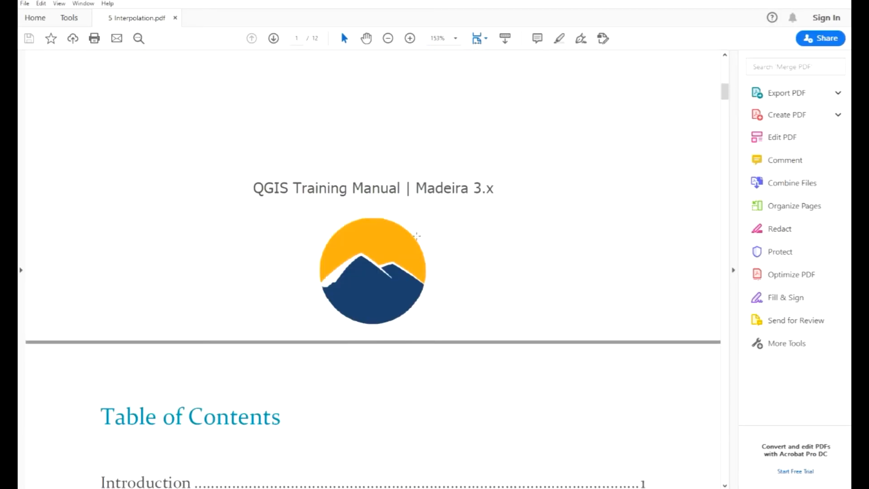
scroll(415, 244, "down", 20)
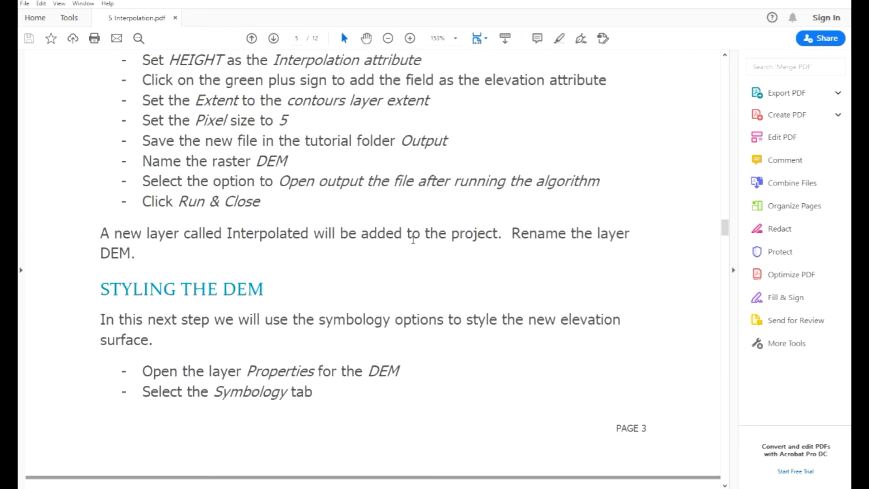
scroll(414, 240, "down", 8)
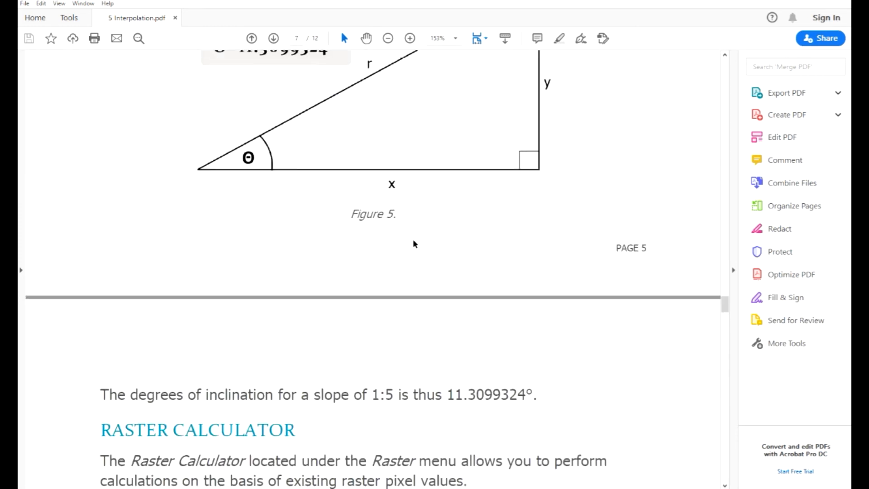
Compute the inclination angle of a 1:5 slope in Calculator as the inverse tangent of 1 ÷ 5, and close Calculator.
scroll(511, 287, "up", 6)
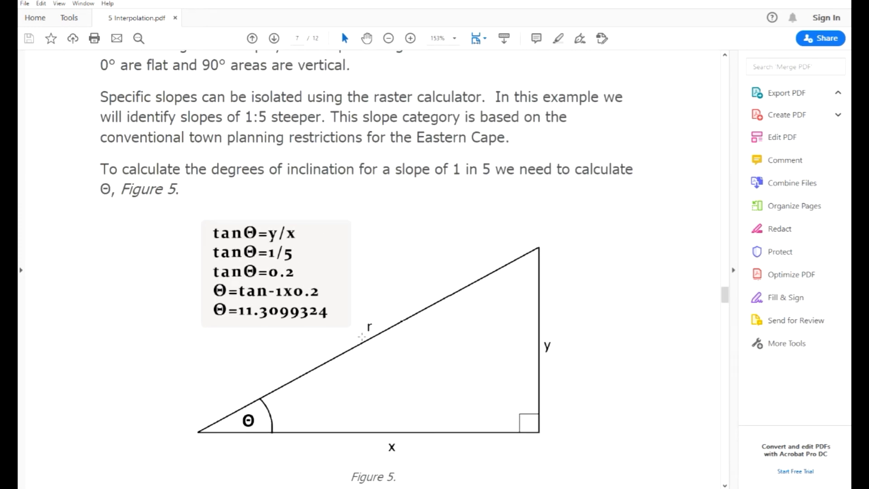
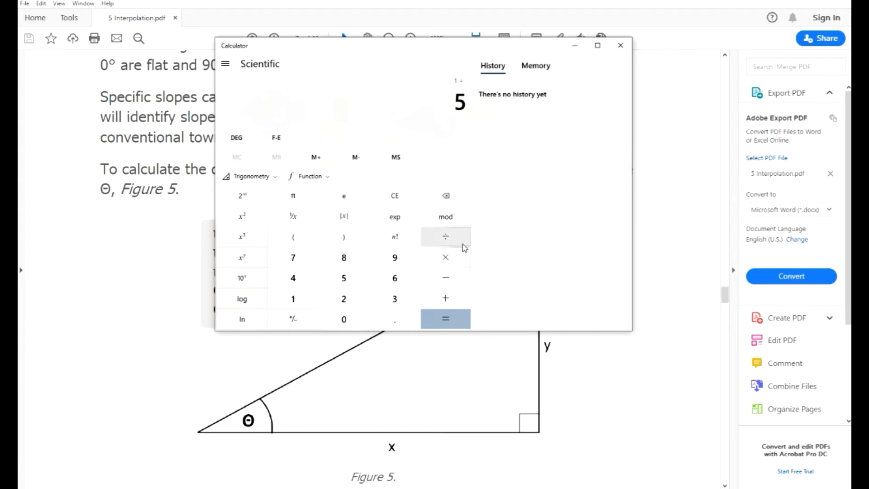
left_click(445, 324)
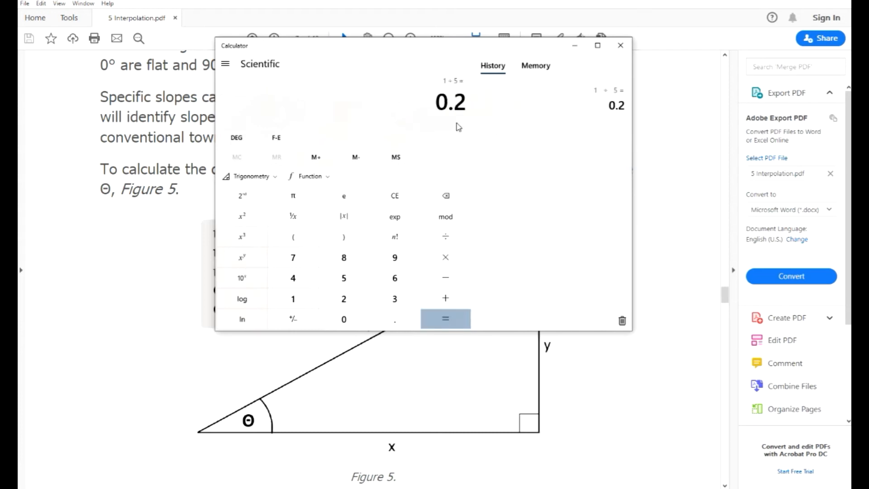
left_click(245, 179)
left_click(234, 198)
left_click(330, 199)
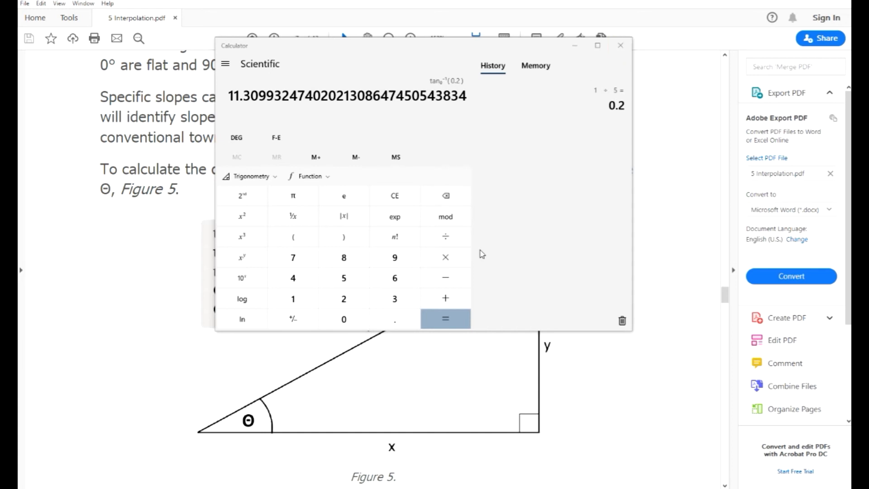
left_click(622, 47)
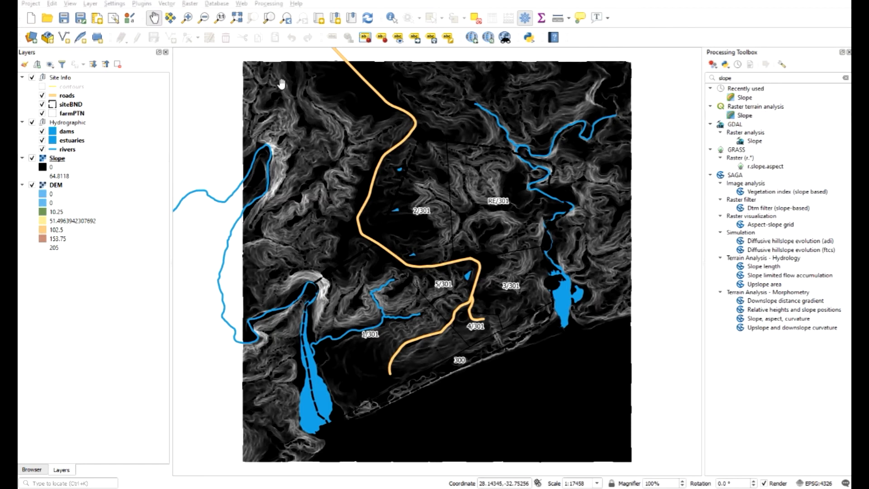
Open the Raster Calculator and build the expression "Slope@1" > 11.3099324.
left_click(190, 4)
left_click(227, 15)
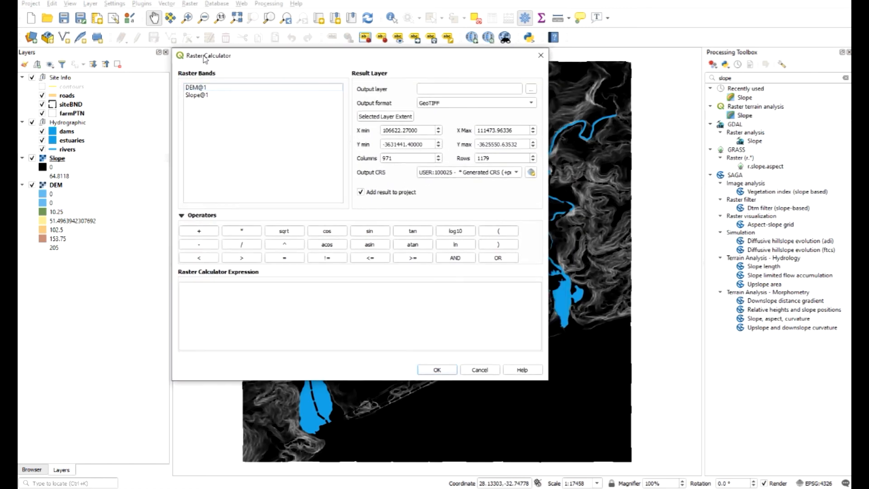
left_click(208, 95)
double_click(212, 96)
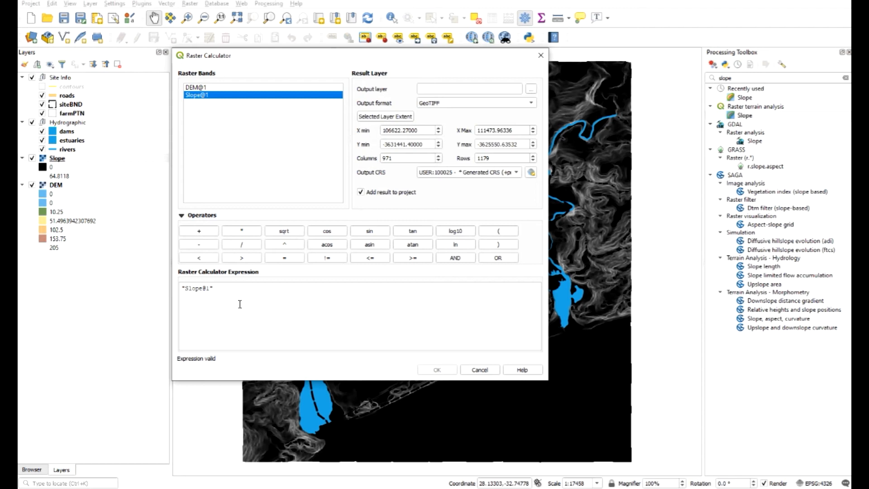
left_click(240, 258)
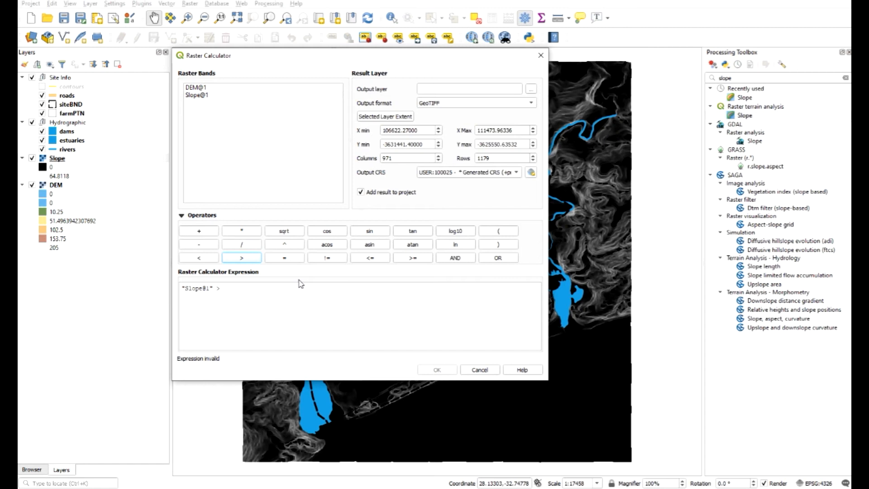
left_click(274, 296)
type("11.3099324")
Browse for the result file location to the Output folder under Desktop, GIS, Tutorials, 5 Interpolation, Spatial.
left_click(532, 90)
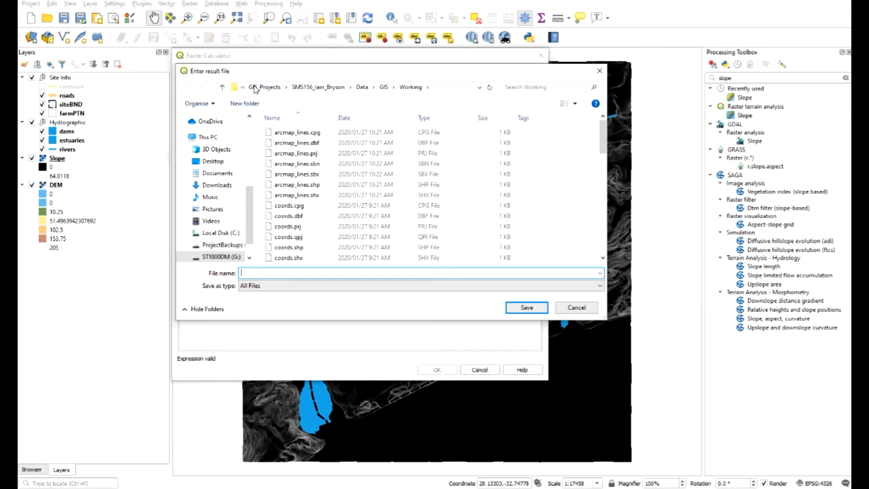
left_click(211, 164)
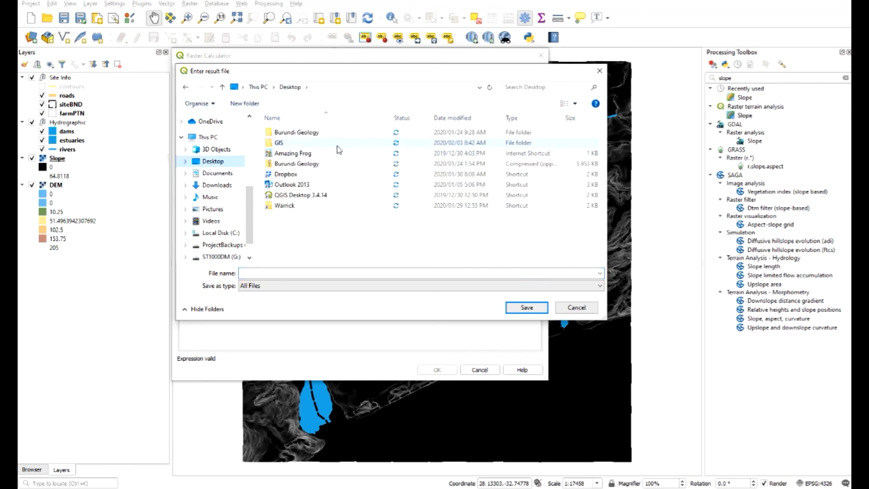
double_click(292, 143)
left_click(292, 132)
double_click(290, 133)
double_click(302, 174)
left_click(290, 144)
double_click(290, 144)
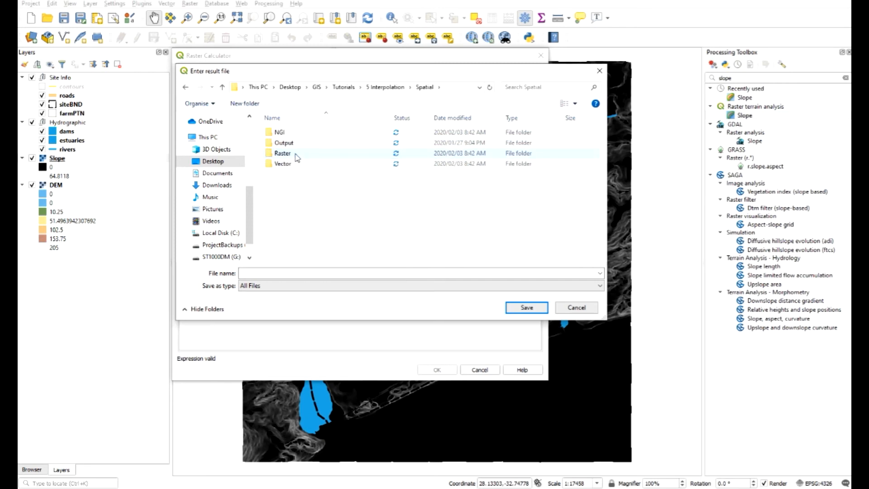
left_click(283, 143)
double_click(284, 143)
Name the Raster Calculator result file oneinfive and save it in the Output folder.
left_click(284, 272)
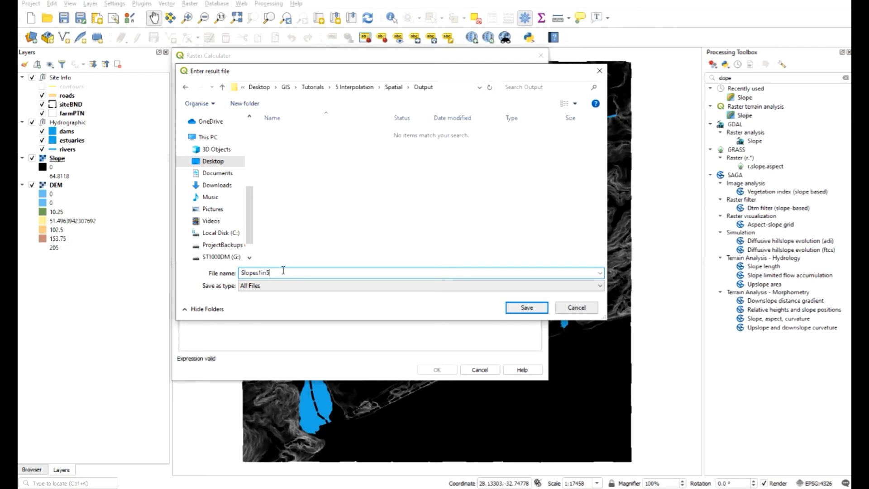
key("BackSpace")
key("BackSpace")
key("BackSpace")
key("BackSpace")
key("BackSpace")
key("BackSpace")
key("BackSpace")
key("BackSpace")
key("BackSpace")
left_click(525, 307)
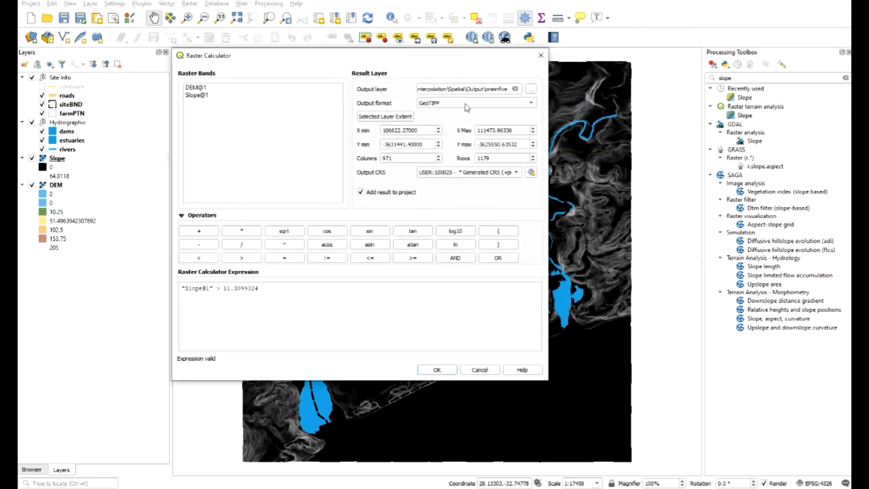
Set the output CRS to South African CRS : HBK_NO_27, filtering by ZANGI, and run the raster calculation.
left_click(500, 174)
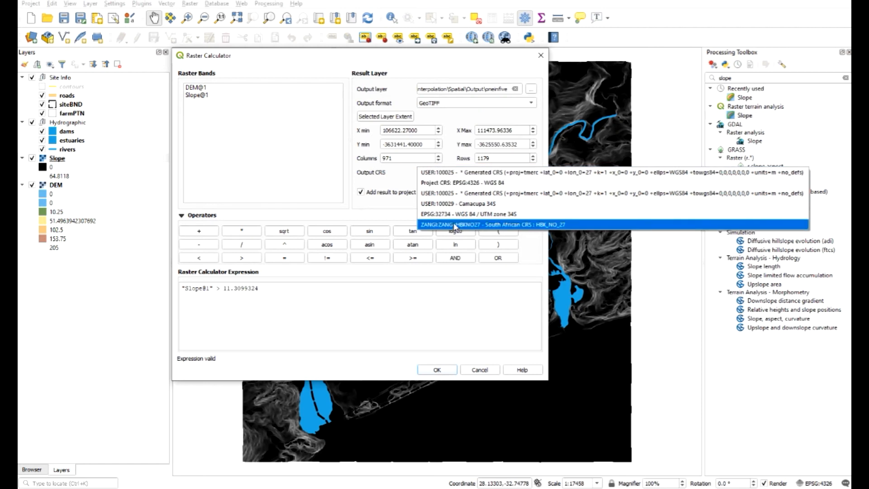
left_click(369, 210)
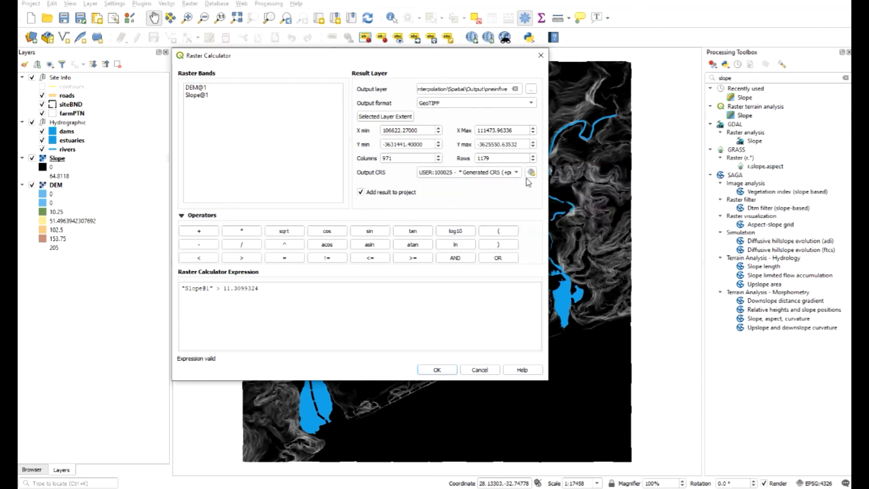
left_click(532, 174)
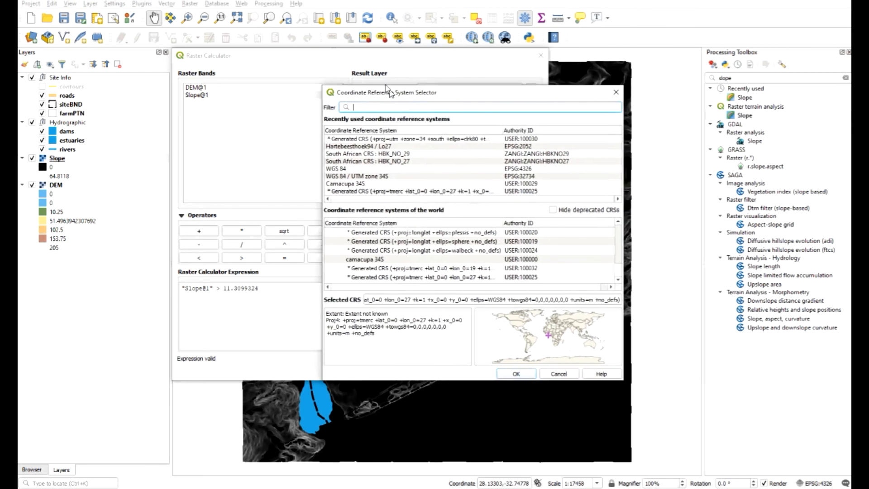
type("ZANGI")
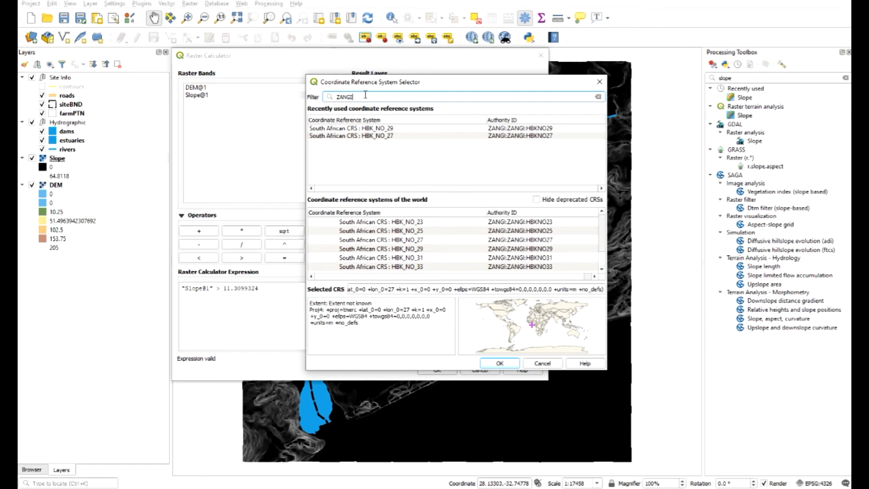
left_click(351, 137)
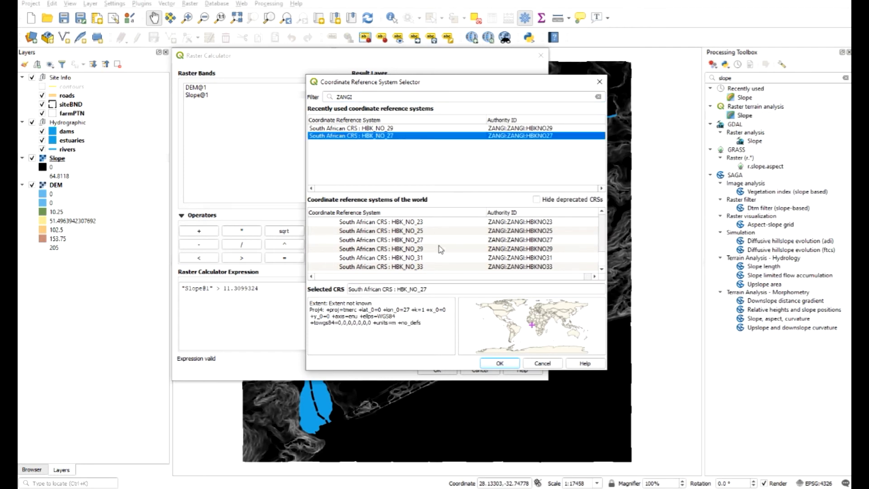
left_click(416, 240)
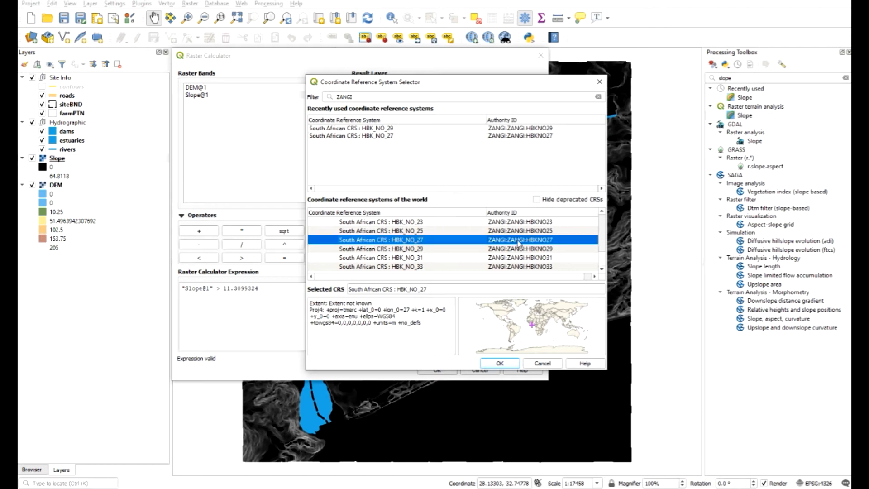
left_click(500, 364)
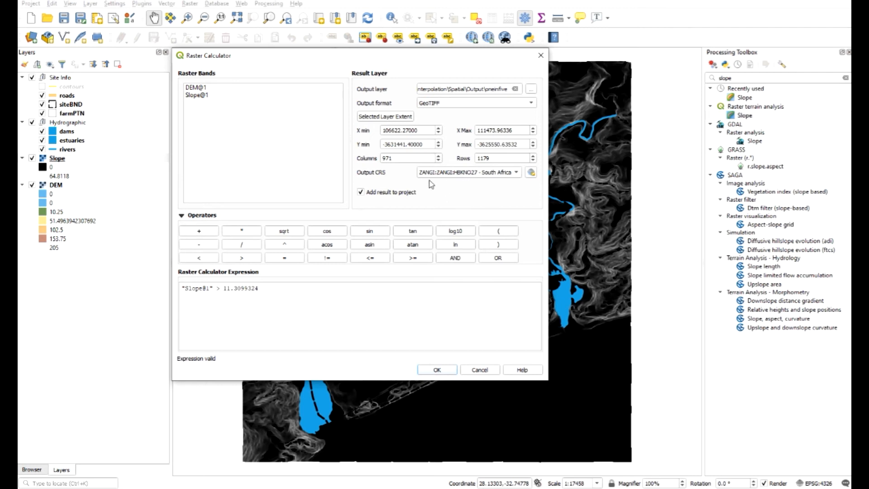
left_click(435, 369)
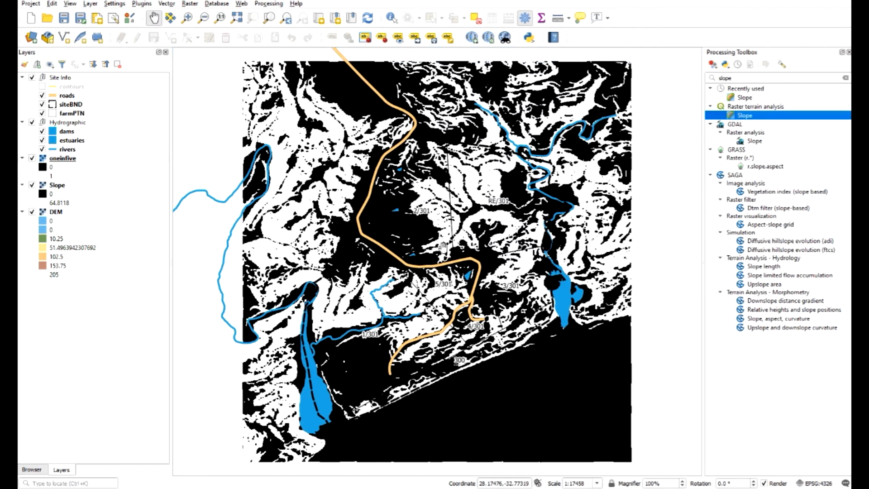
Hide the Slope layer and show the contours over the oneinfive raster to compare contour spacing with the steep areas.
left_click(31, 185)
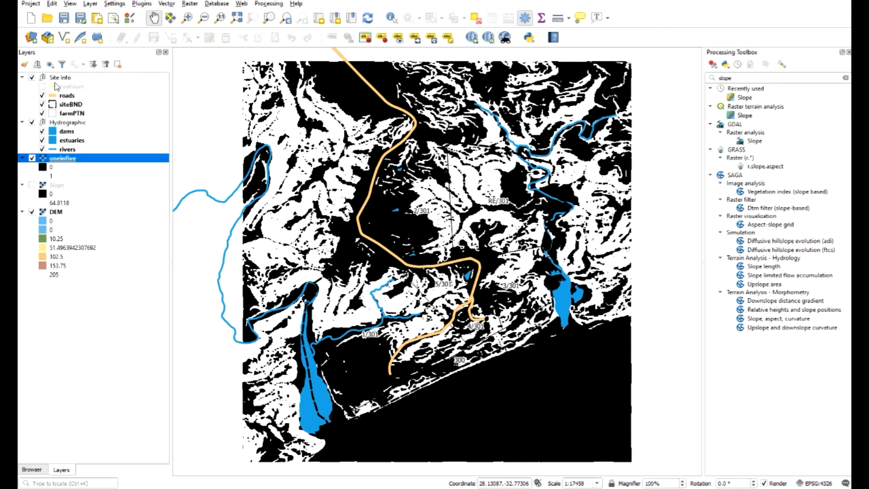
left_click(42, 86)
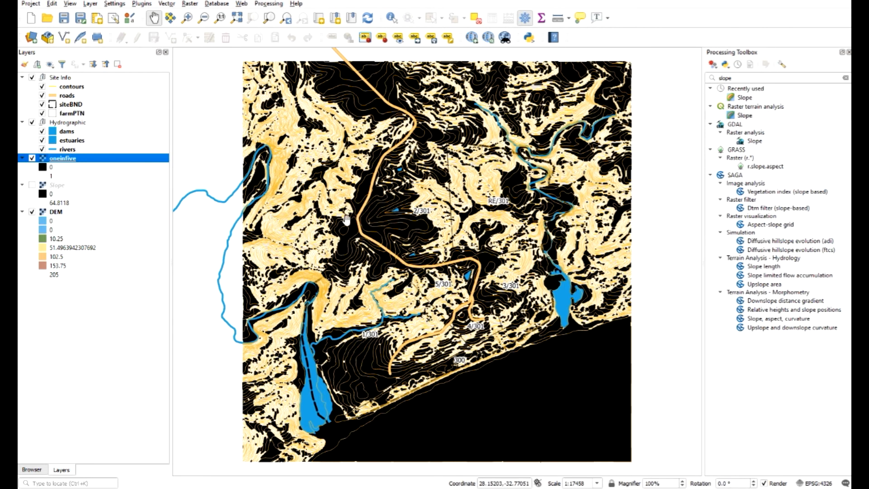
left_click(187, 18)
left_click_drag(282, 157, 510, 387)
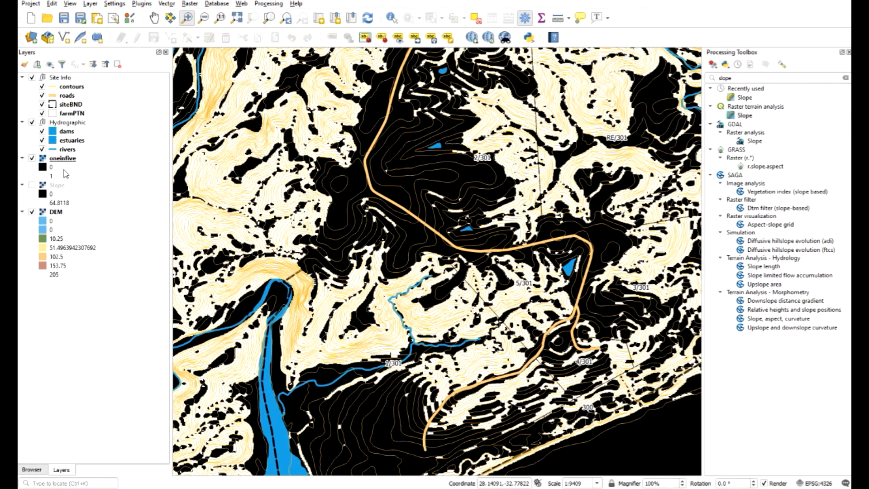
left_click(204, 17)
left_click_drag(303, 106, 573, 335)
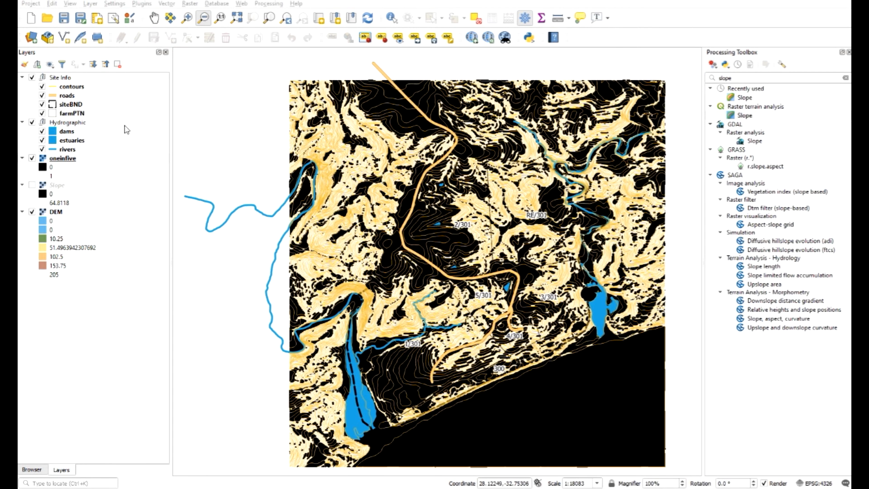
right_click(63, 162)
left_click(101, 166)
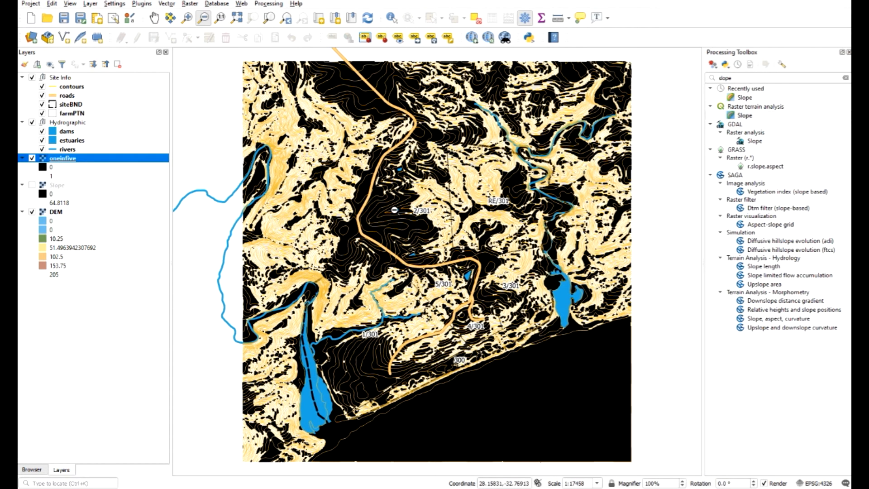
Set up a Polygonize (Raster to Vector) conversion of the oneinfive raster, with output to the SHP file Slopes1in5 in the Output folder.
left_click(190, 4)
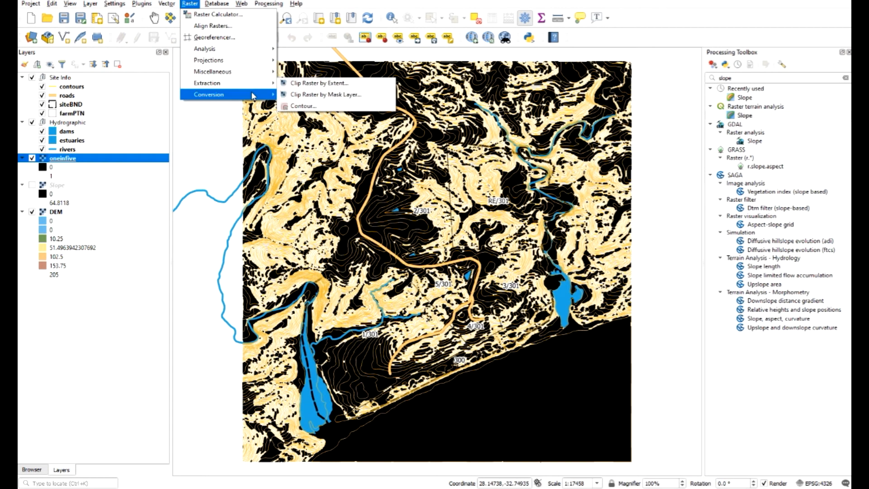
mouse_move(253, 97)
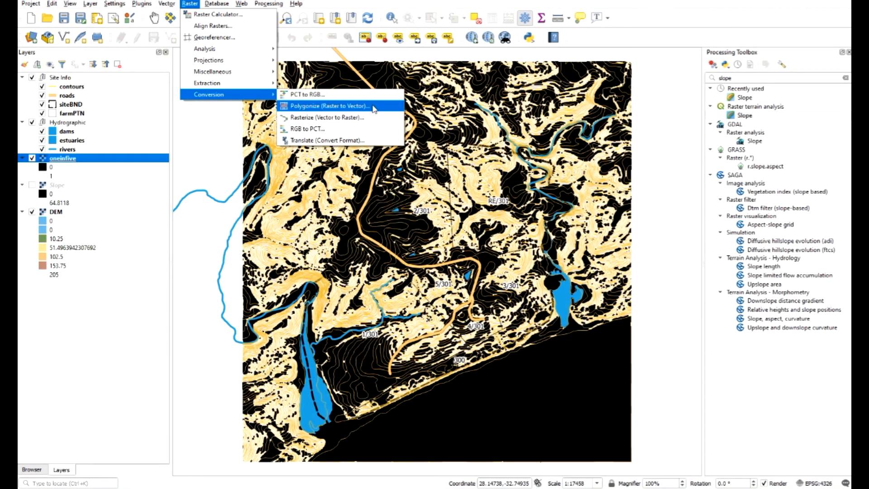
left_click(348, 108)
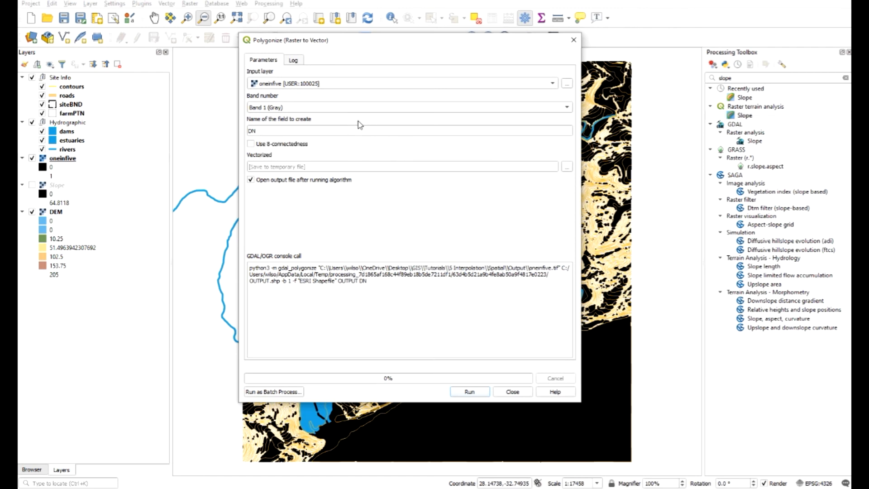
left_click(567, 166)
left_click(589, 182)
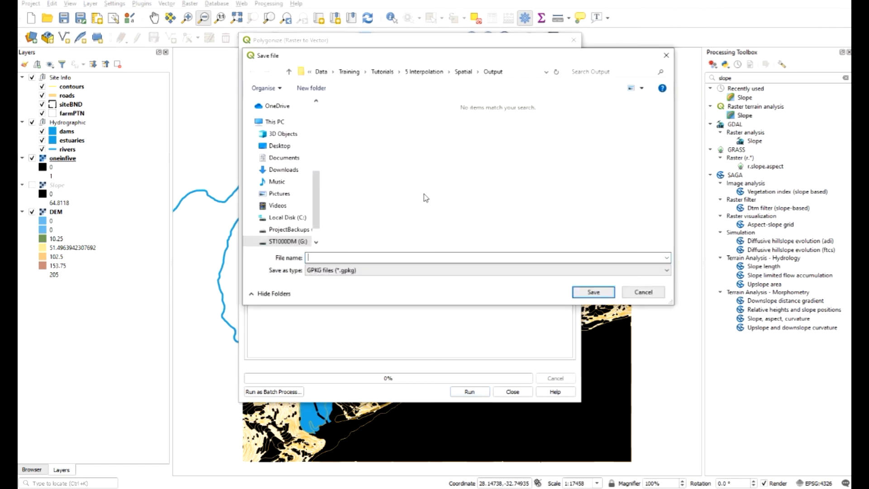
left_click(376, 271)
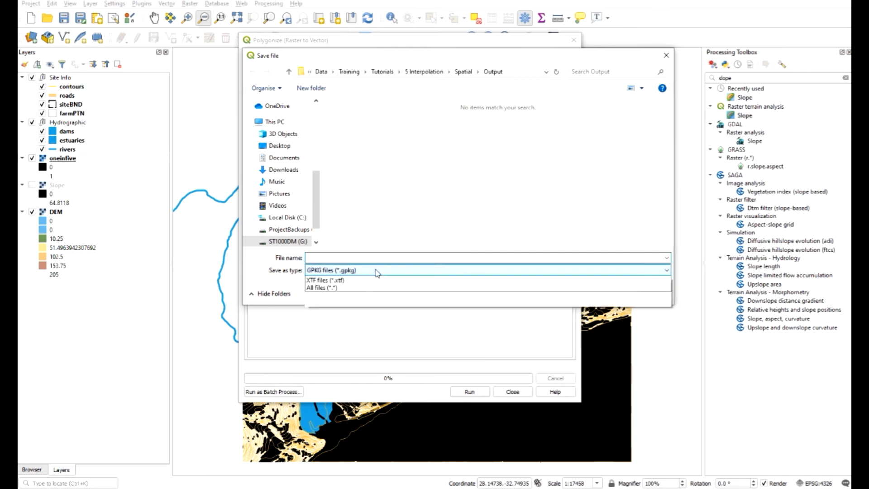
left_click(345, 289)
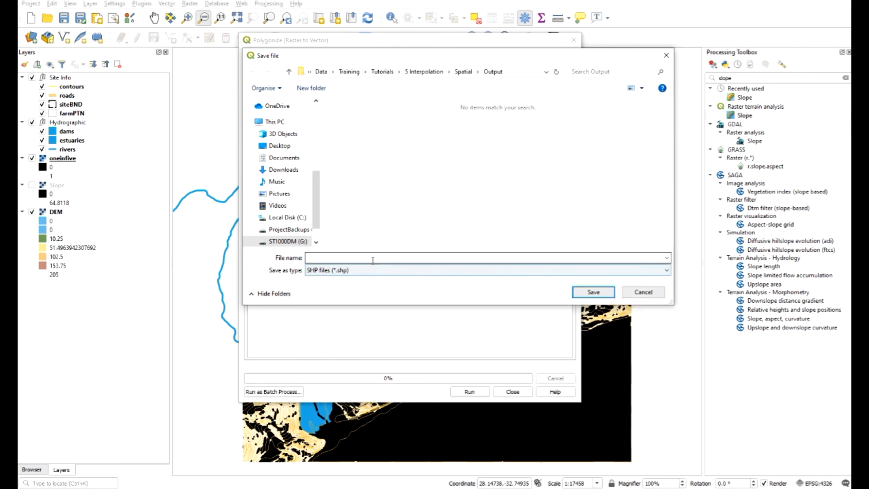
left_click(394, 271)
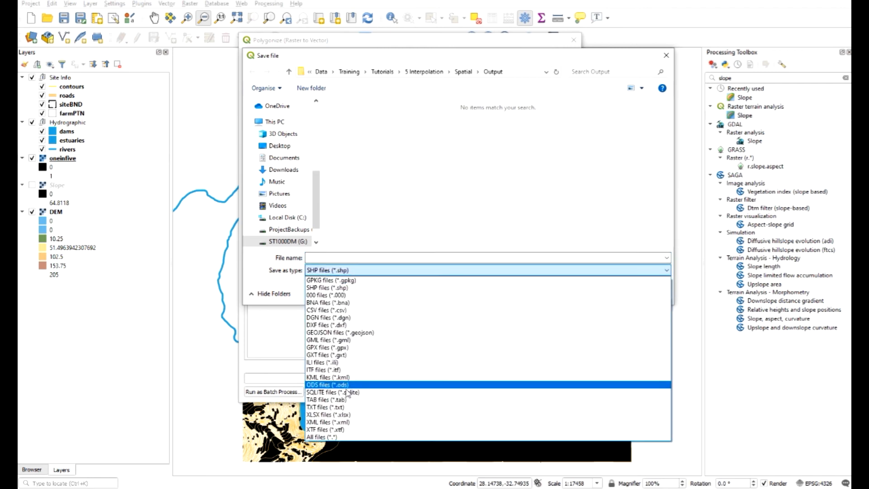
left_click(356, 288)
left_click(357, 258)
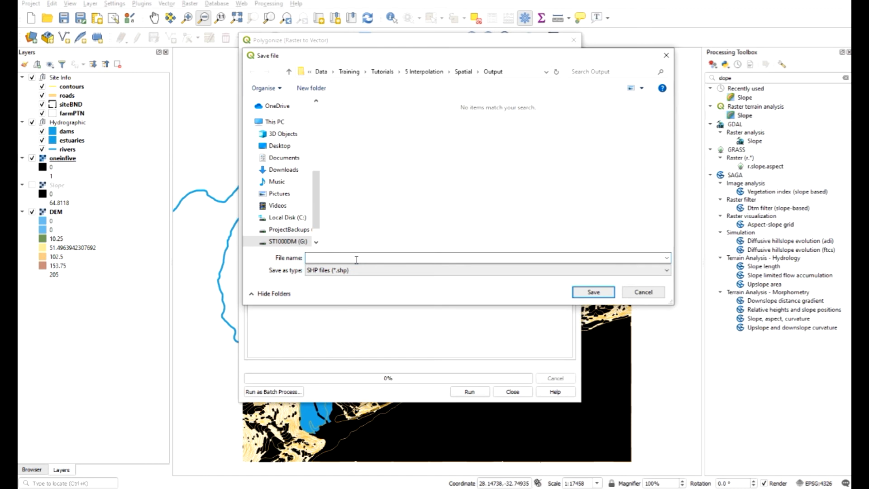
type("Slopes1in5")
left_click(588, 292)
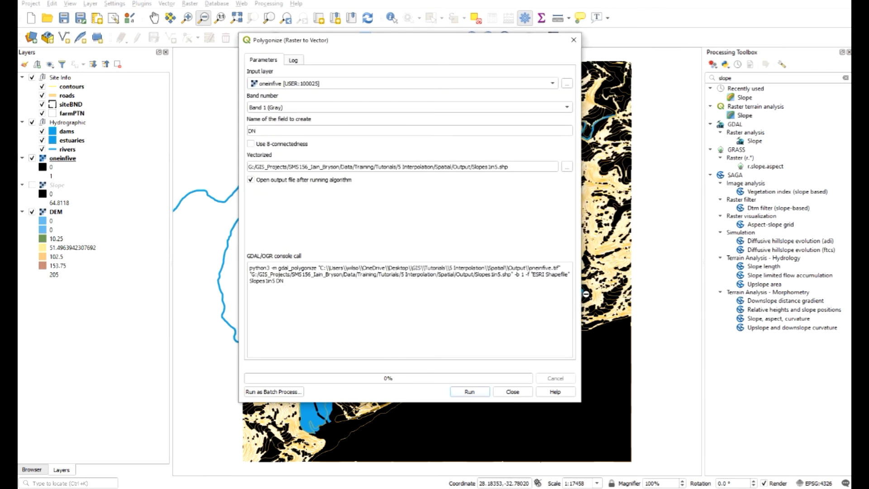
Run the polygonize conversion, close its dialog, and hide the oneinfive raster and the contours.
left_click(470, 392)
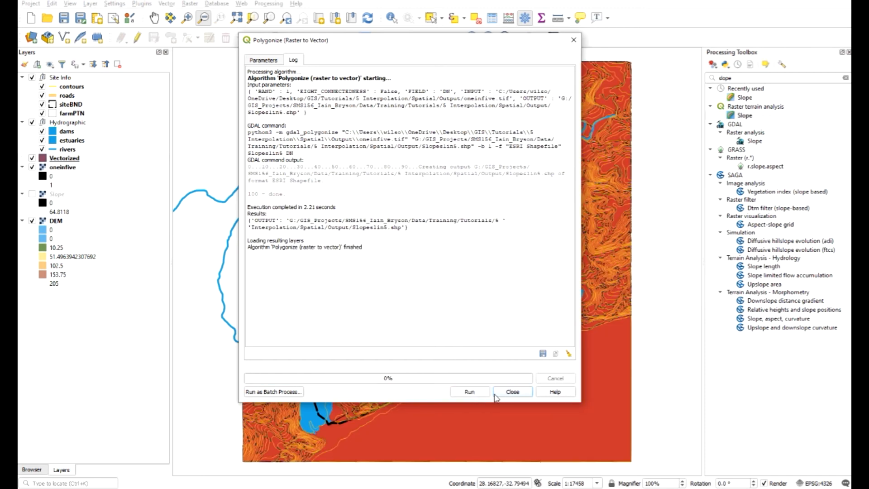
left_click(511, 391)
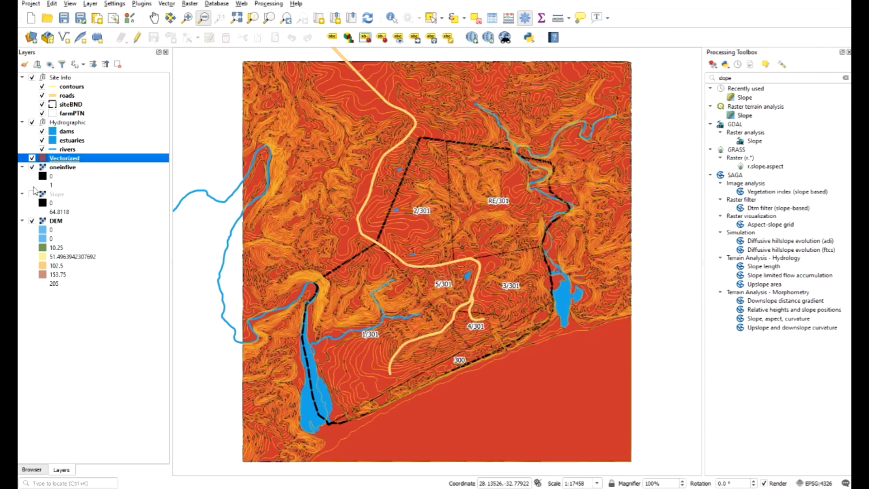
left_click(32, 167)
left_click(42, 87)
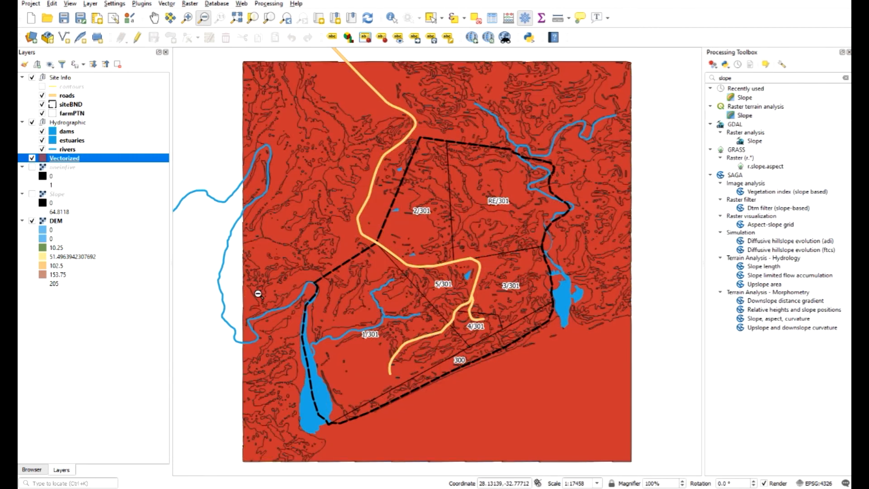
Compare the Vectorized polygons with the oneinfive raster by switching their visibility, leaving only the polygons shown.
left_click(31, 167)
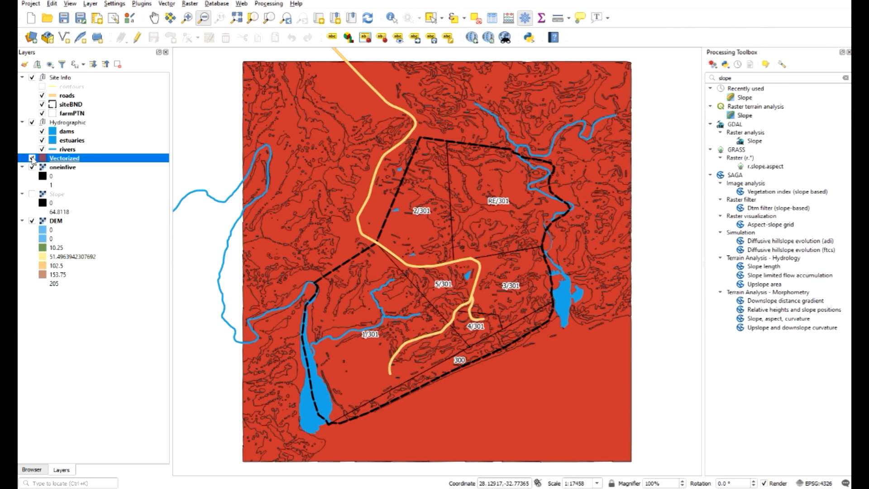
left_click(32, 158)
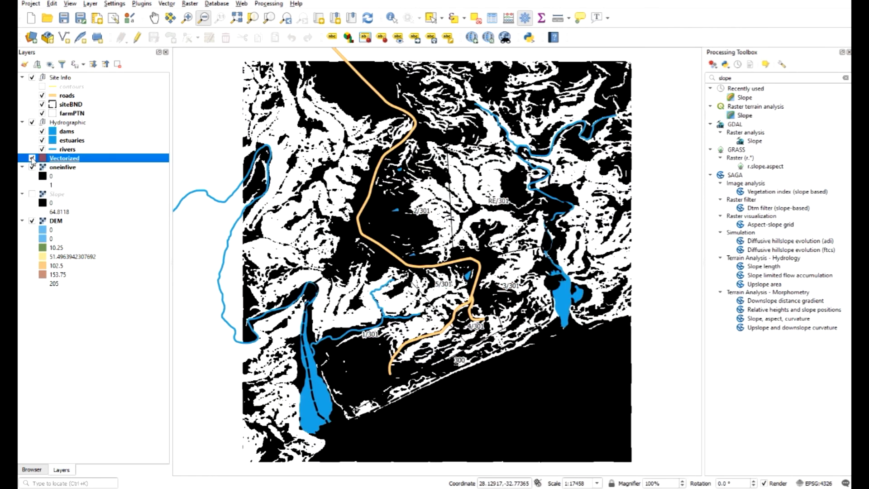
left_click(31, 158)
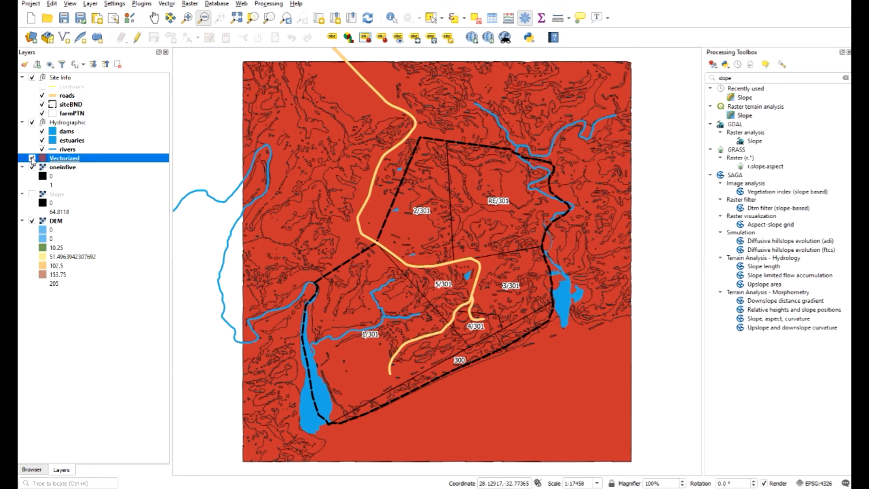
left_click(32, 167)
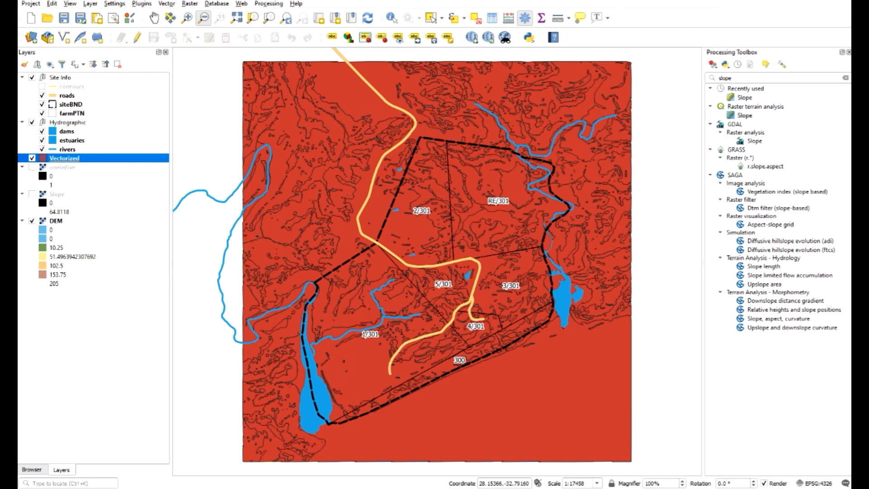
Rename the Vectorized layer as Slopes1in5.
right_click(68, 159)
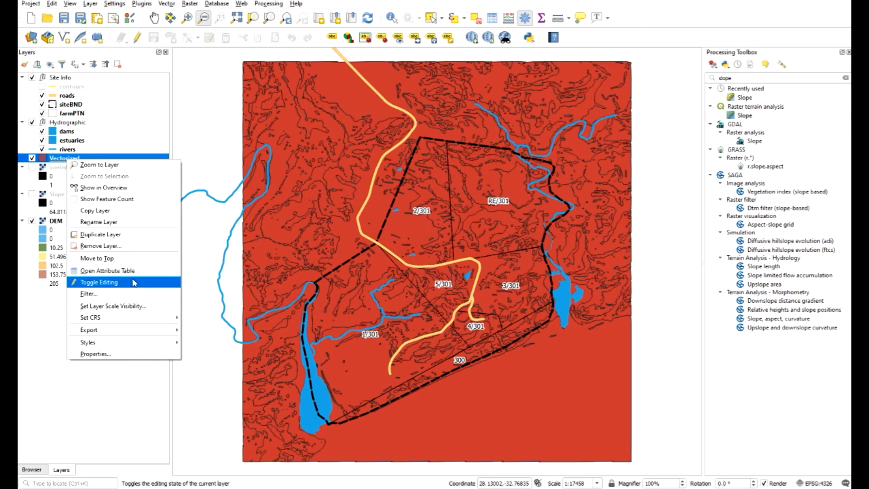
left_click(134, 224)
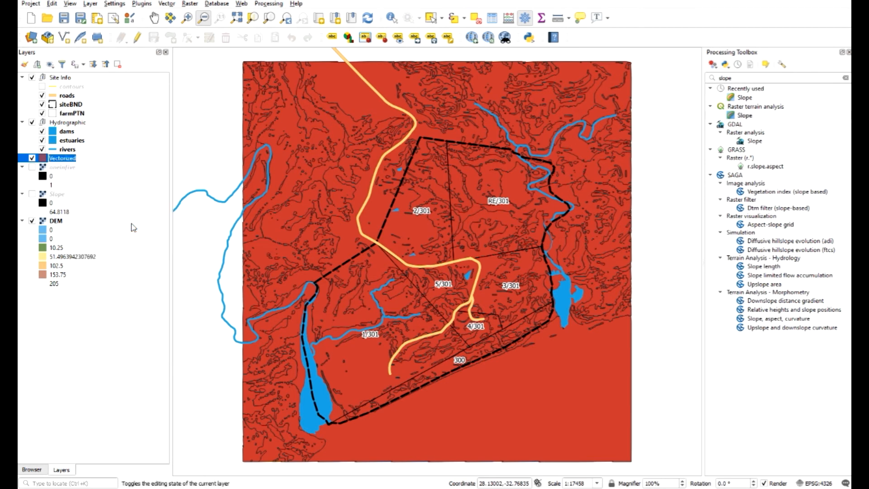
type("Slopes1in5")
left_click(100, 196)
Give the Slopes1in5 layer categorized symbology on the DN column, classify it, and remove the blank class.
right_click(65, 158)
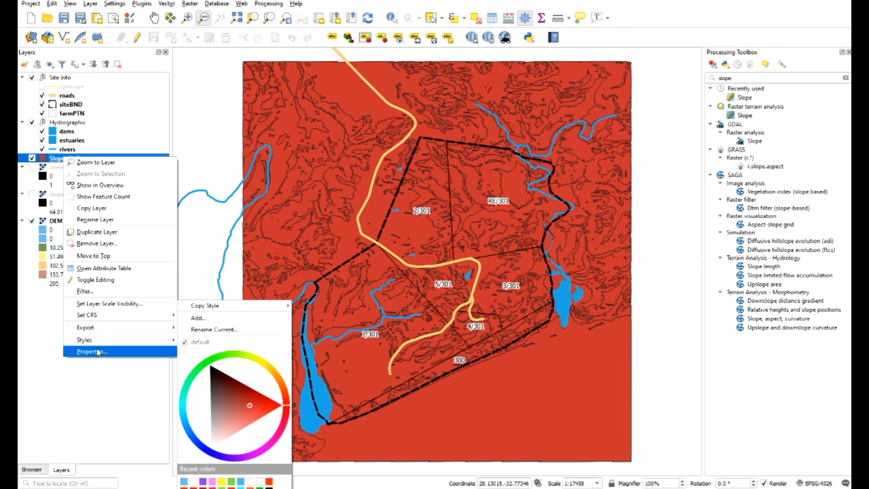
left_click(93, 351)
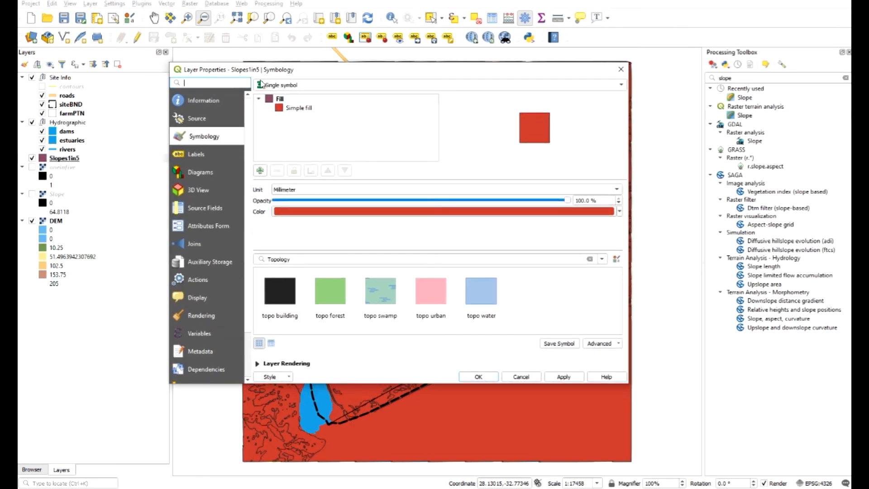
left_click(323, 86)
left_click(317, 95)
left_click(607, 100)
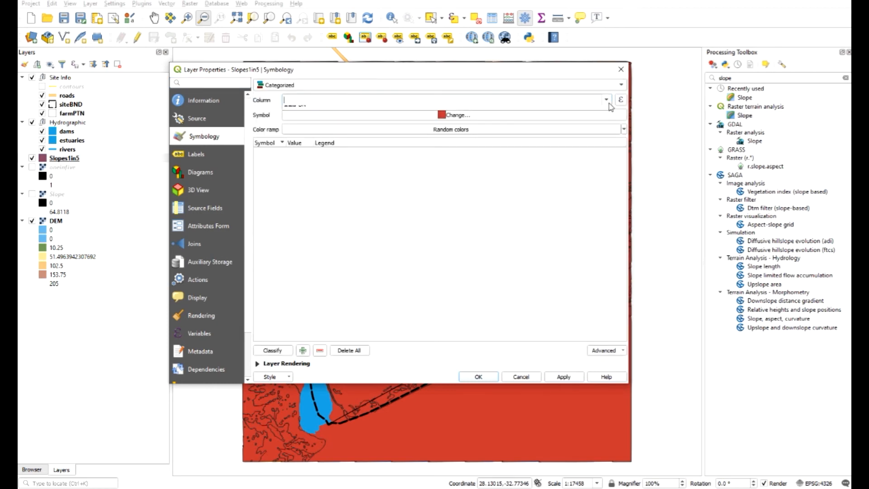
left_click(380, 111)
left_click(271, 349)
left_click(278, 170)
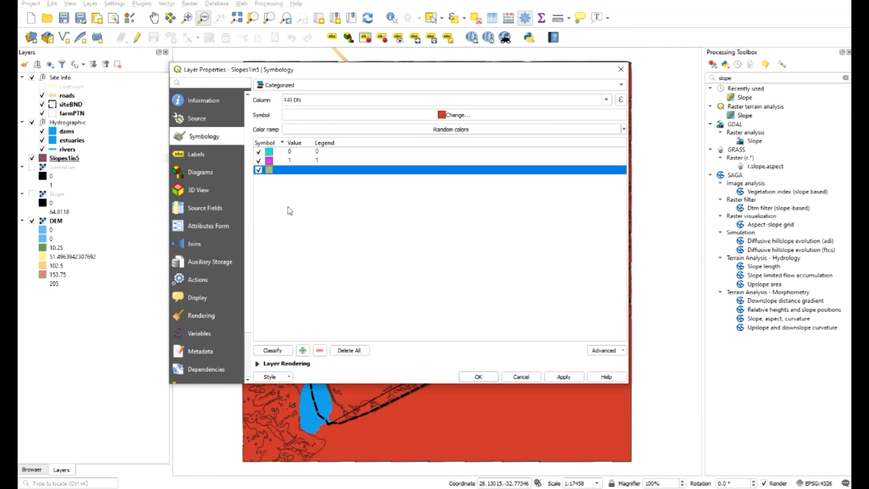
left_click(319, 350)
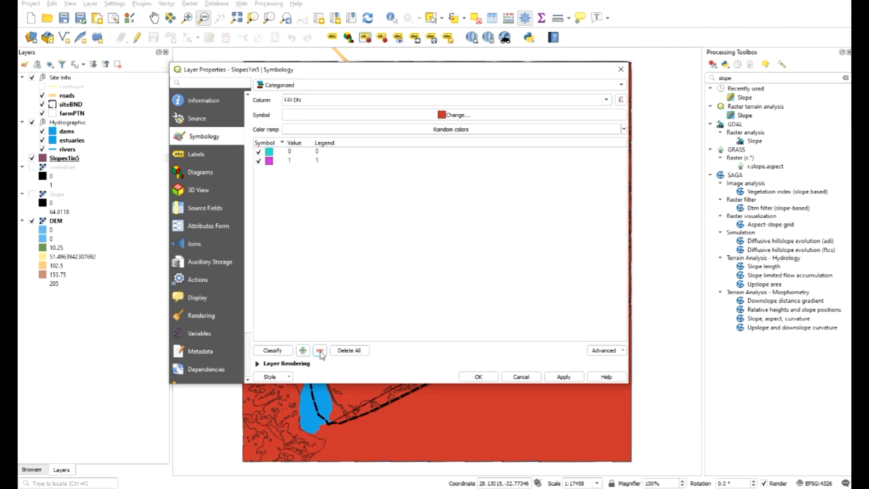
Style the value 1 class with a solid bright red fill and No Pen as the stroke style.
double_click(270, 161)
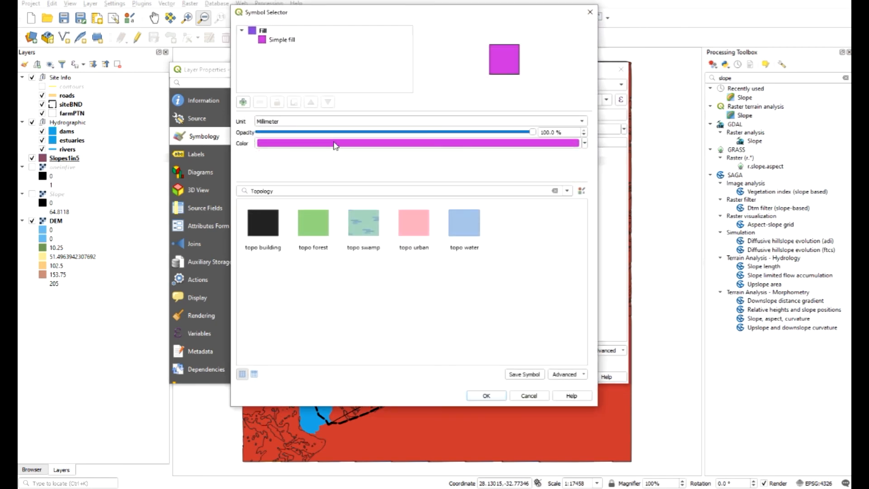
left_click(335, 143)
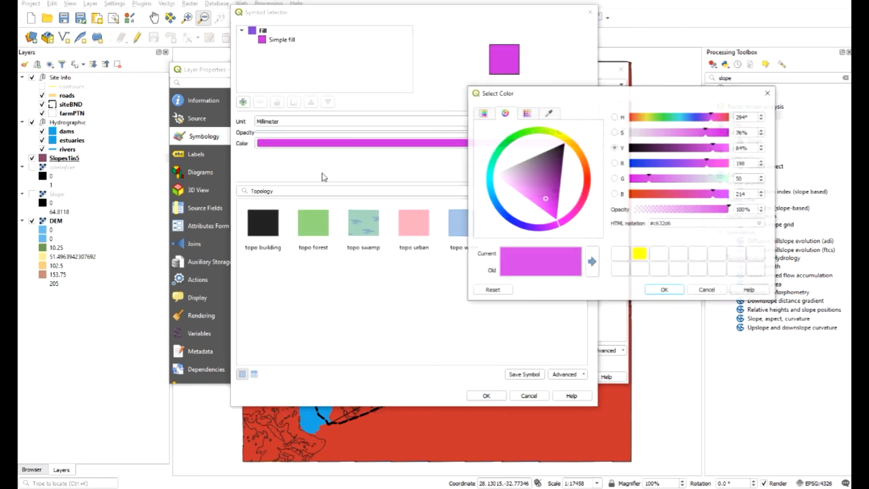
left_click(591, 189)
left_click(579, 185)
left_click(665, 290)
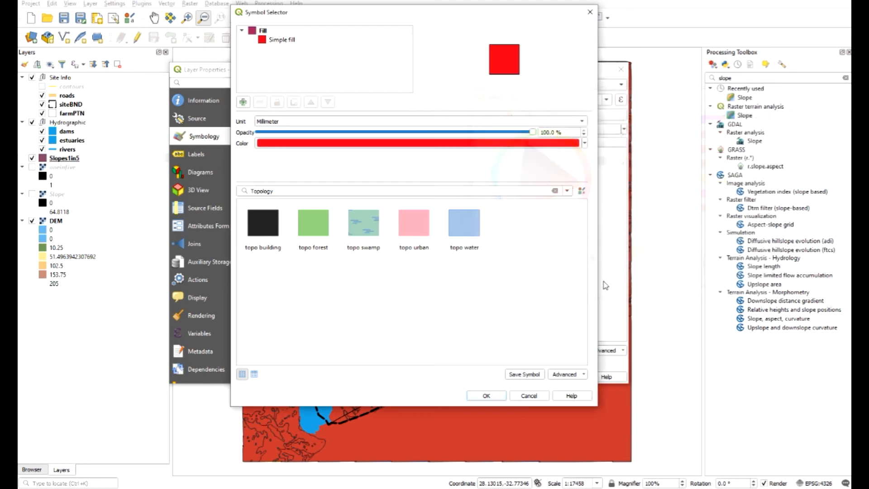
left_click(282, 40)
left_click(305, 161)
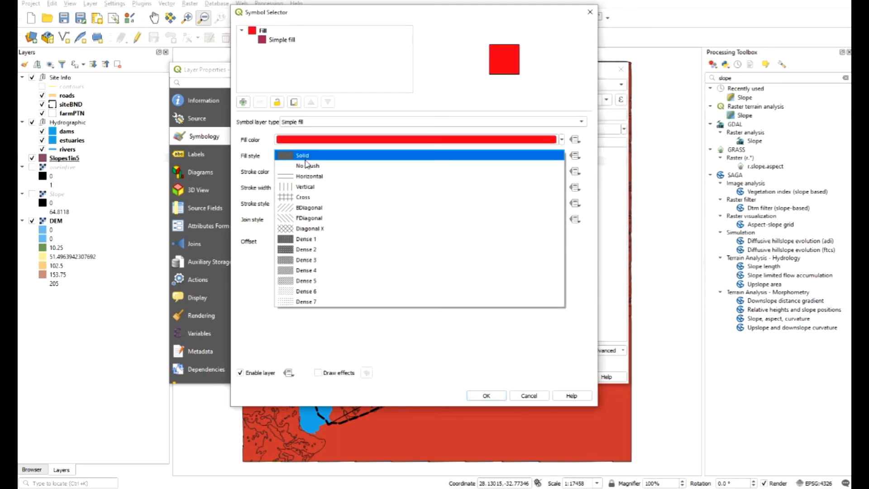
left_click(370, 146)
left_click(334, 203)
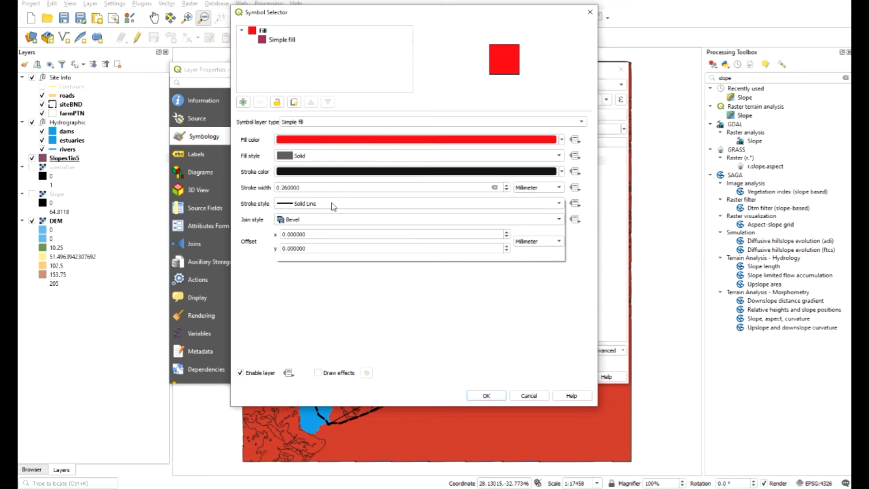
left_click(317, 213)
left_click(491, 395)
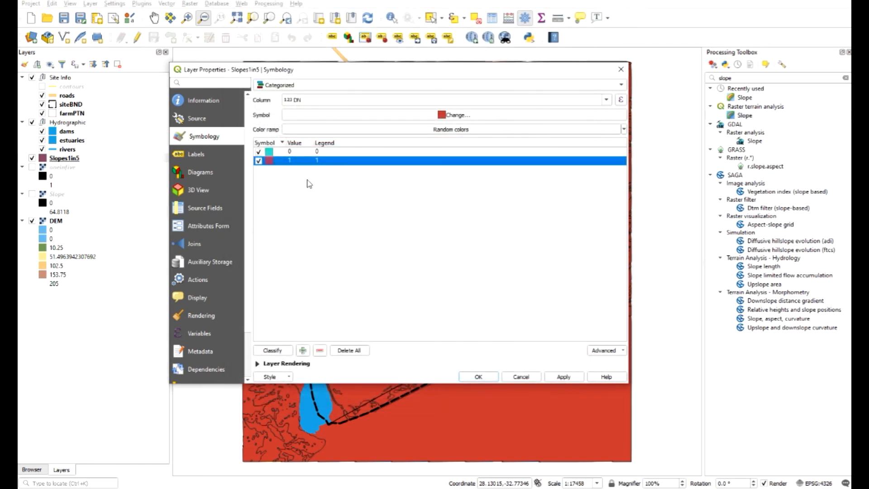
Style the value 0 class with a light blue fill and No Pen as the stroke style.
double_click(270, 153)
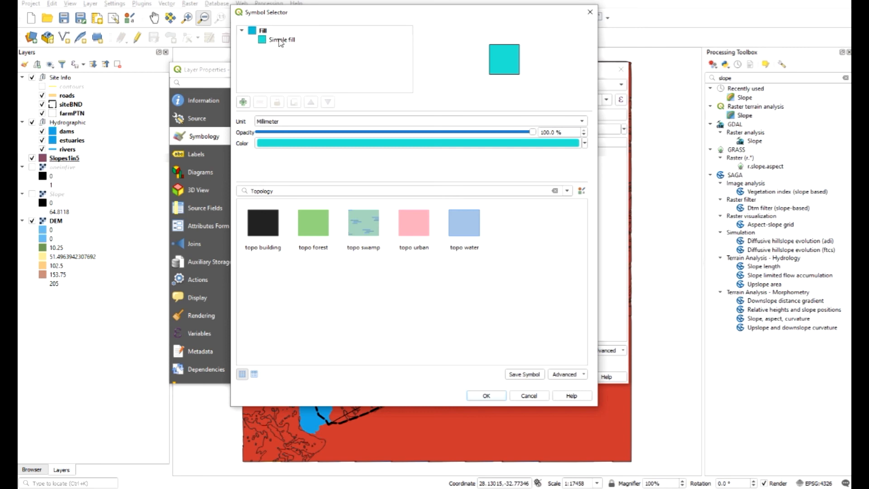
left_click(282, 40)
left_click(354, 145)
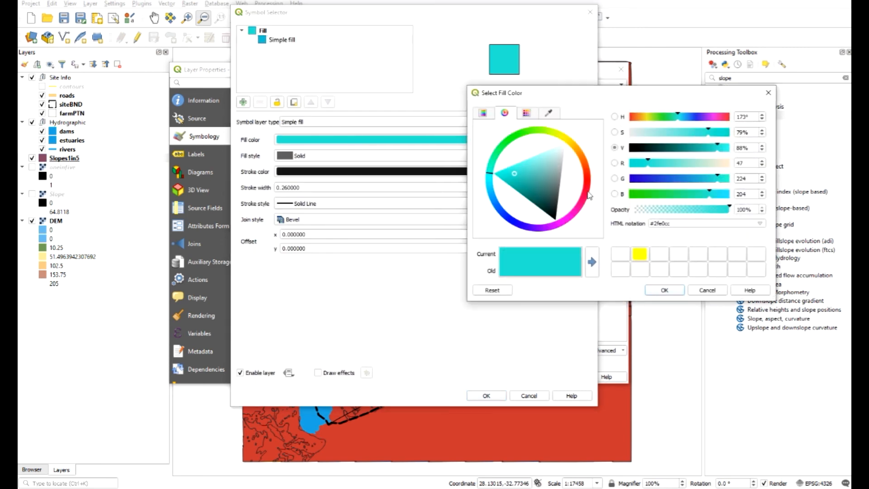
left_click(509, 170)
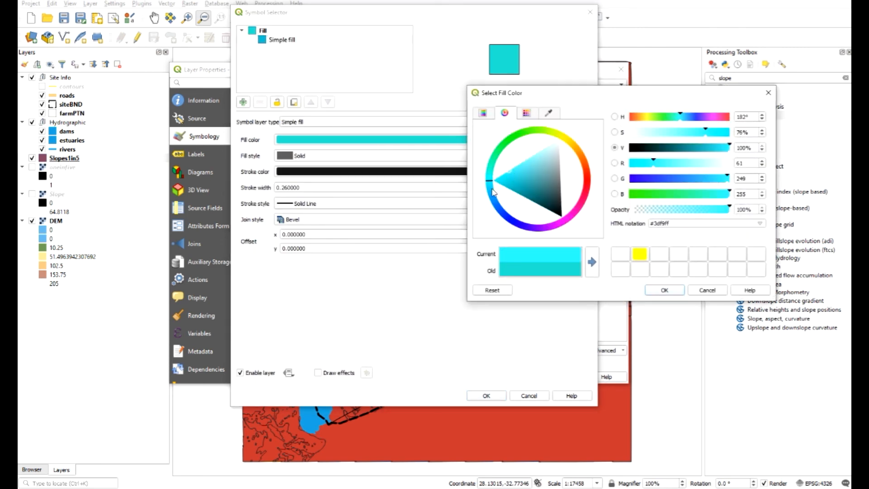
left_click(491, 190)
left_click(664, 290)
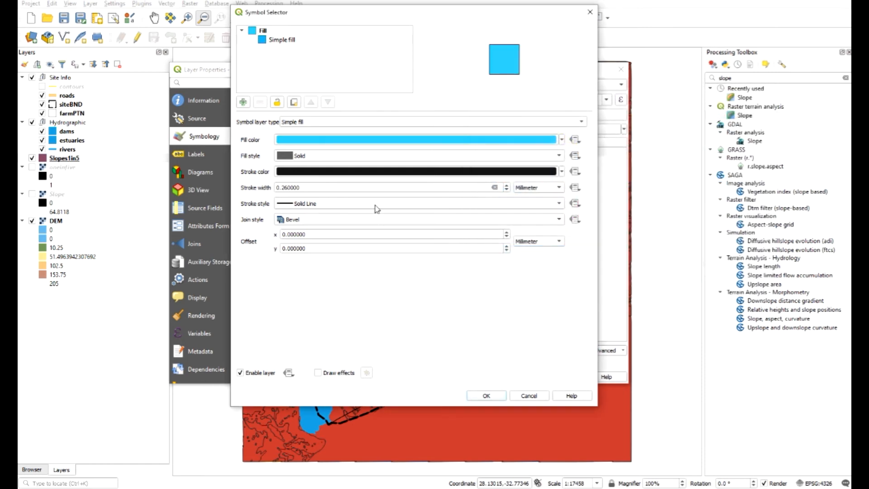
left_click(349, 205)
left_click(331, 213)
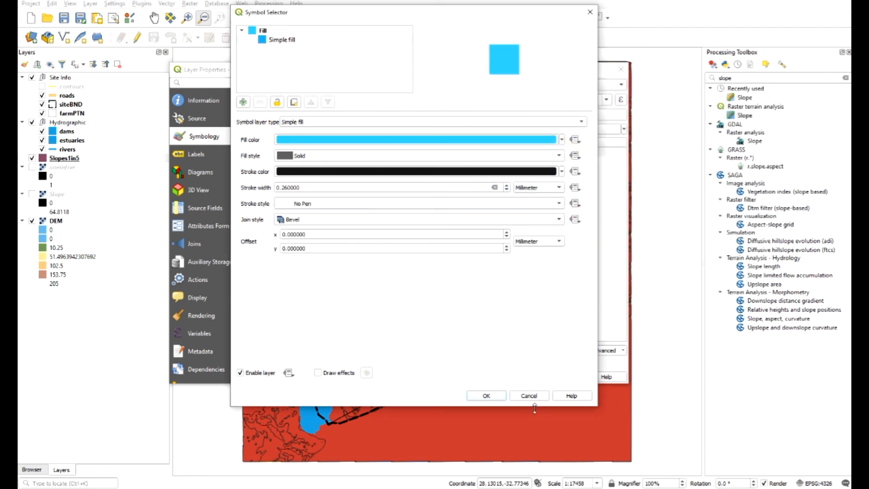
left_click(489, 396)
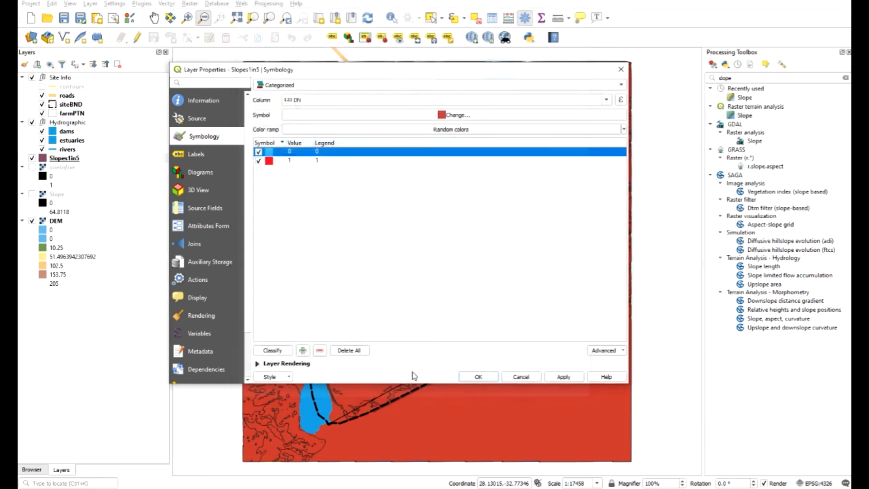
Set the Slopes1in5 layer's rendering opacity to about 51% and apply the symbology.
left_click(257, 363)
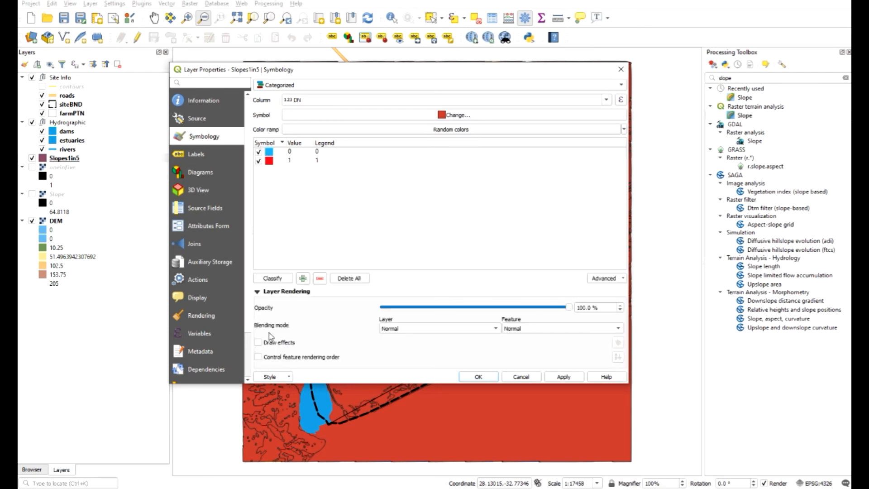
left_click_drag(569, 307, 478, 308)
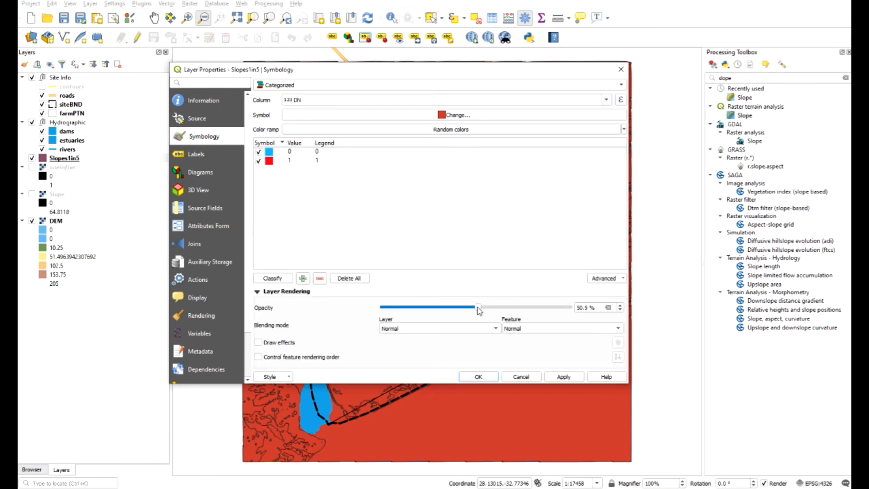
left_click(563, 378)
left_click(479, 377)
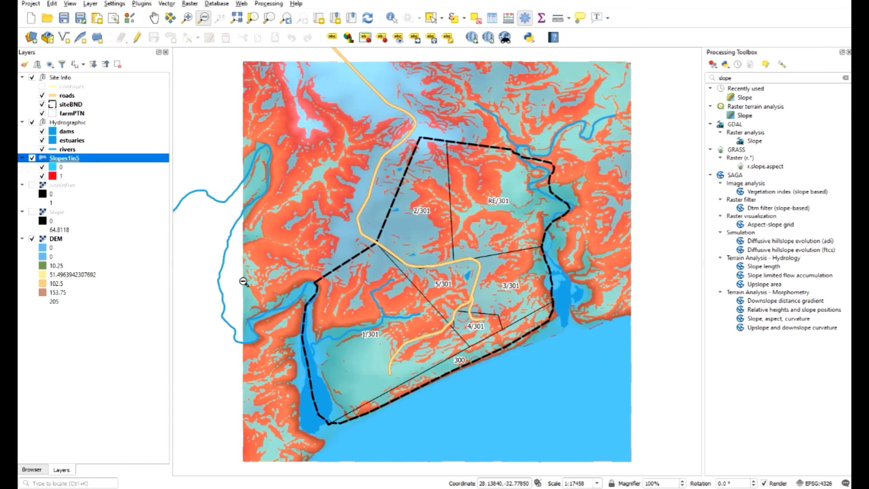
Switch the Slopes1in5 layer on and off repeatedly to compare it with the DEM beneath, leaving it hidden.
left_click(32, 158)
left_click(32, 159)
left_click(32, 158)
left_click(32, 159)
left_click(32, 159)
left_click(32, 158)
left_click(33, 159)
left_click(32, 158)
left_click(32, 158)
left_click(32, 158)
left_click(32, 158)
left_click(32, 158)
left_click(32, 158)
left_click(32, 158)
double_click(64, 159)
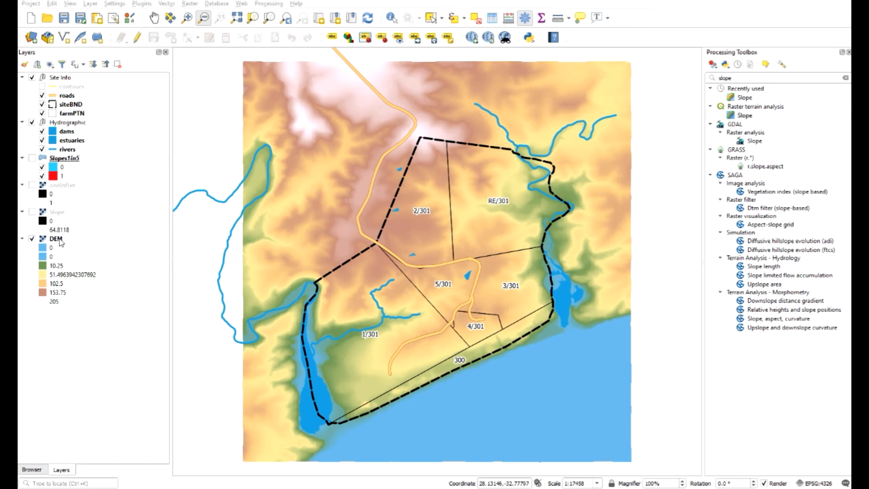
Start the raster Hillshade analysis with the DEM as the input layer.
left_click(189, 4)
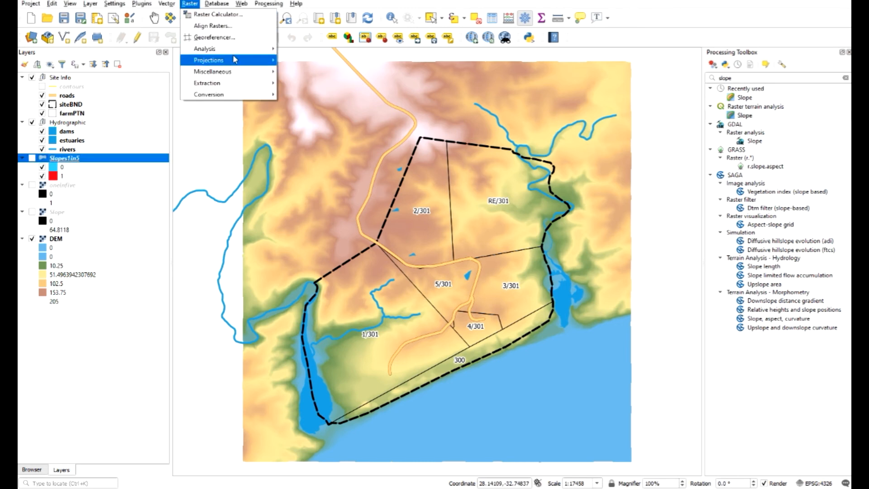
mouse_move(240, 49)
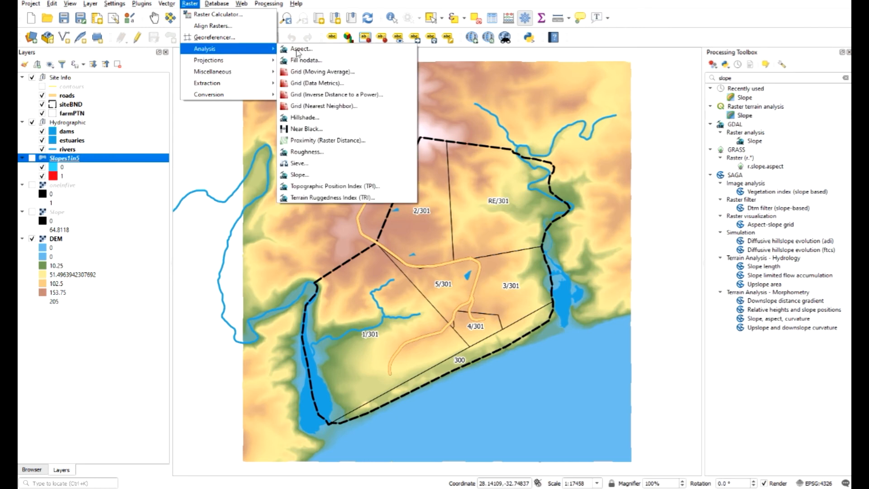
left_click(316, 120)
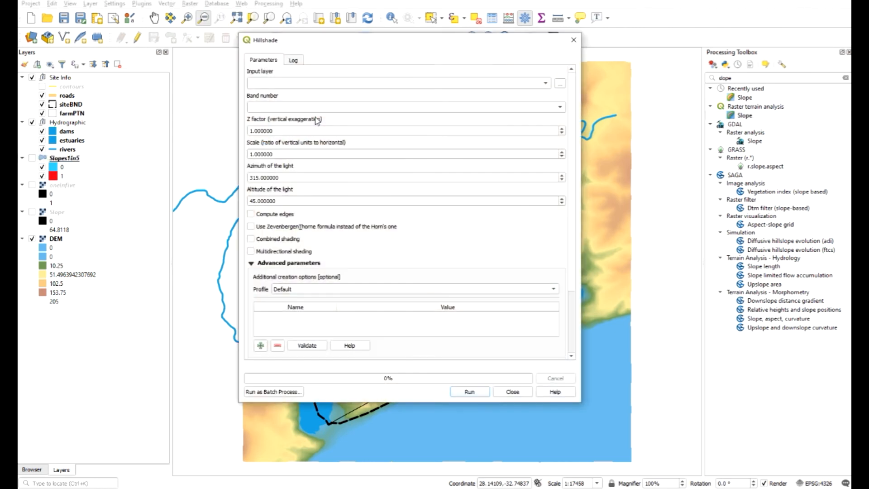
left_click(549, 85)
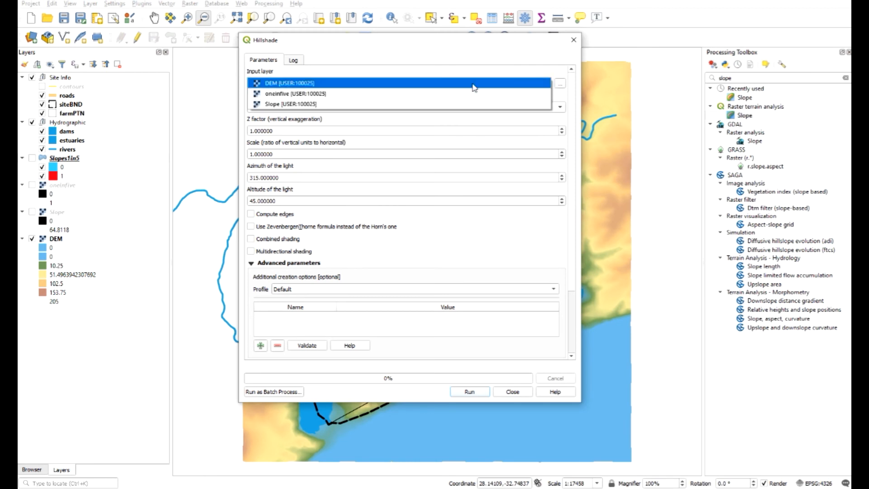
left_click(286, 85)
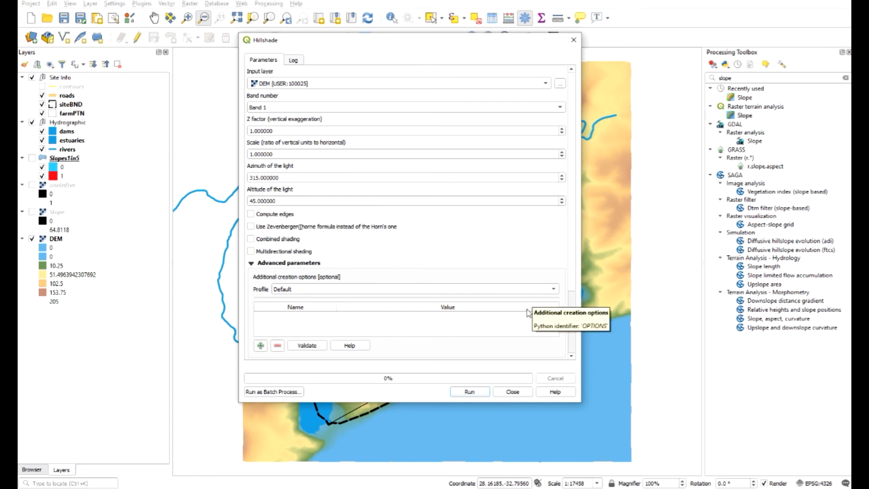
Save the hillshade output as Hillshade.tif in the Output folder, run the algorithm and close its dialog.
scroll(476, 244, "down", 3)
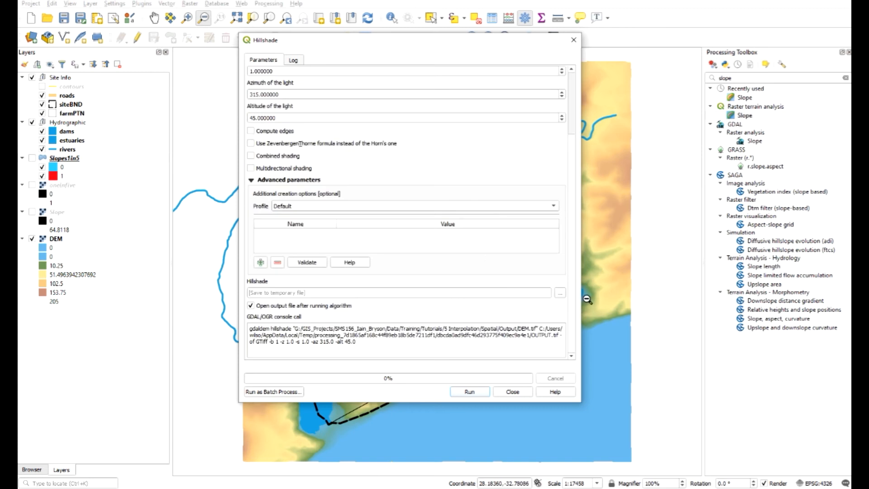
left_click(560, 292)
left_click(591, 313)
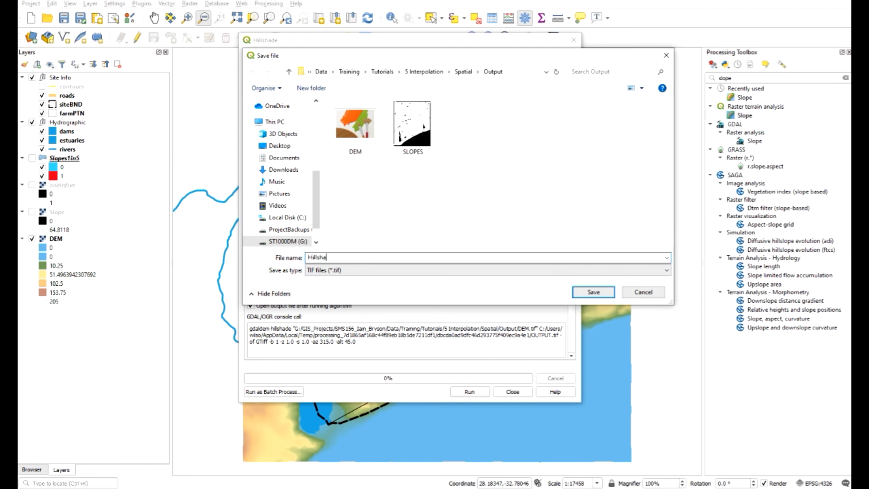
left_click(594, 292)
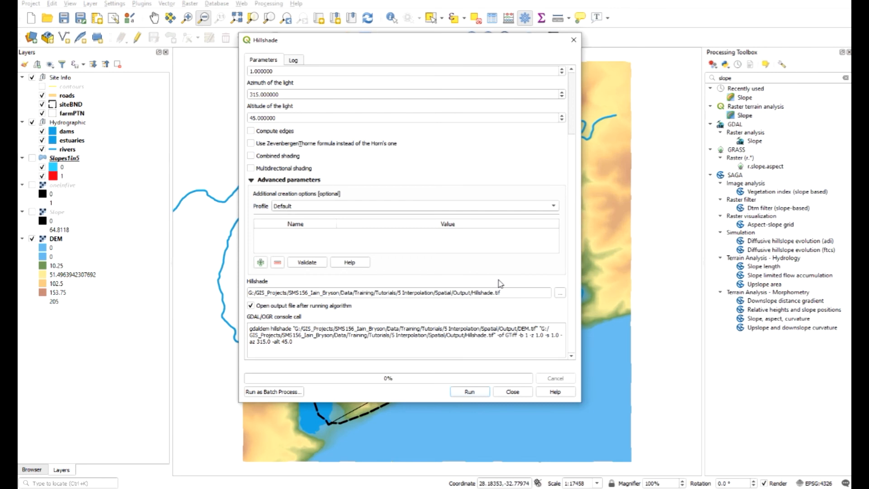
left_click(472, 393)
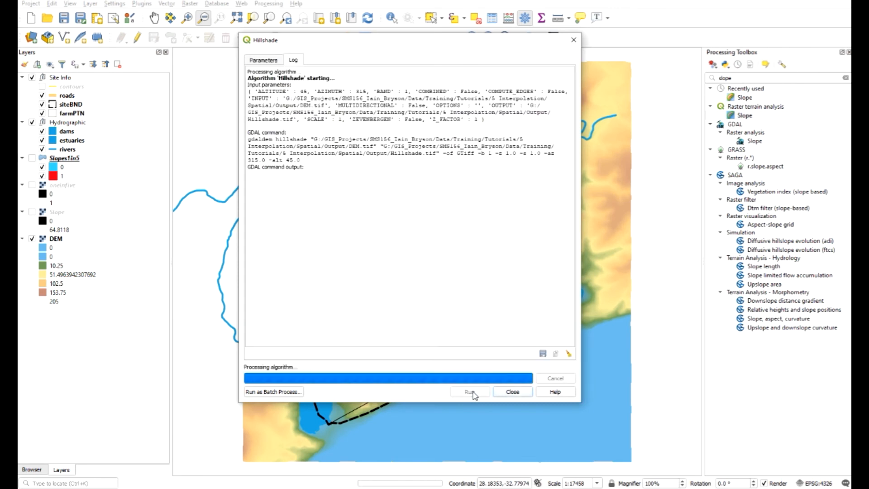
left_click(512, 392)
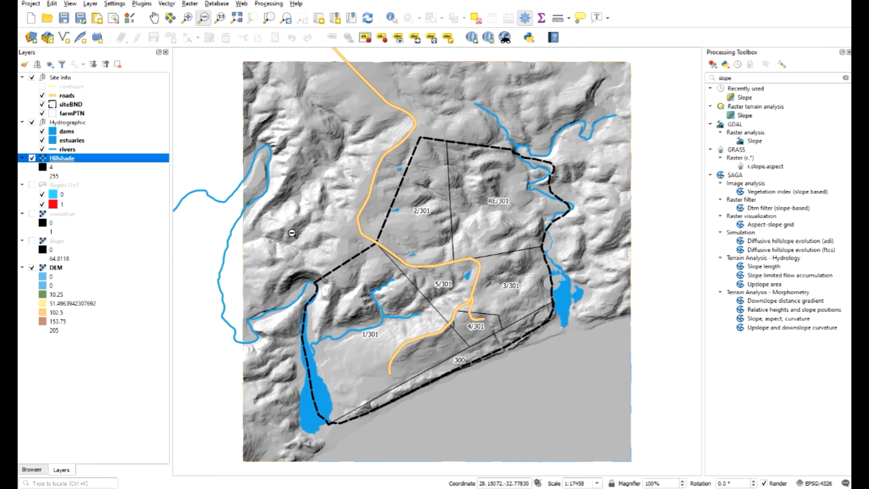
Show the contours briefly over the hillshade, and move the Hillshade layer directly above the DEM in the layer order.
left_click(42, 87)
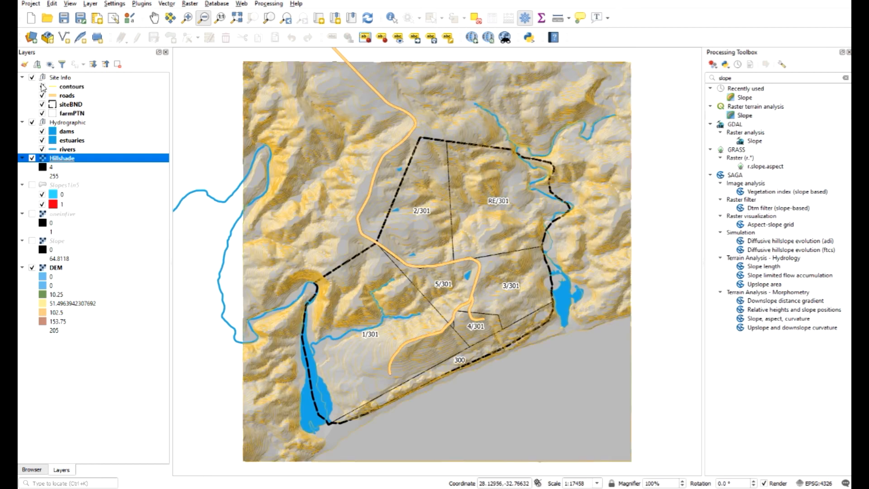
left_click(43, 87)
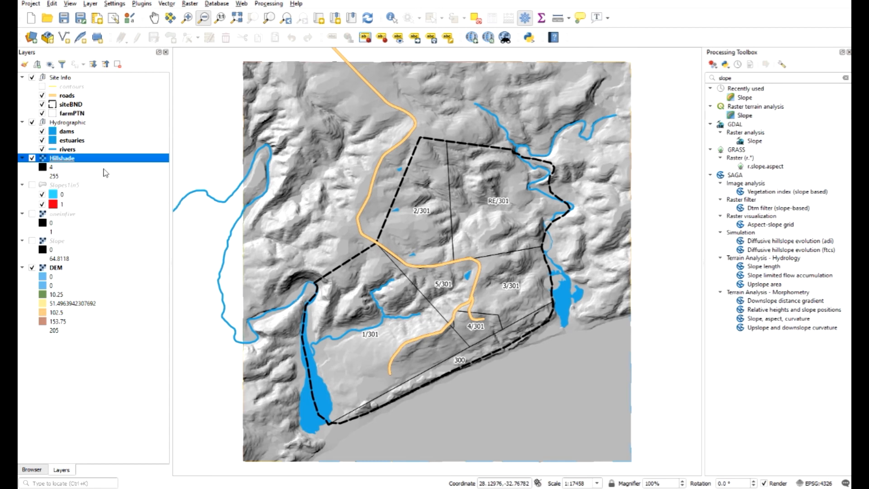
left_click_drag(74, 161, 94, 266)
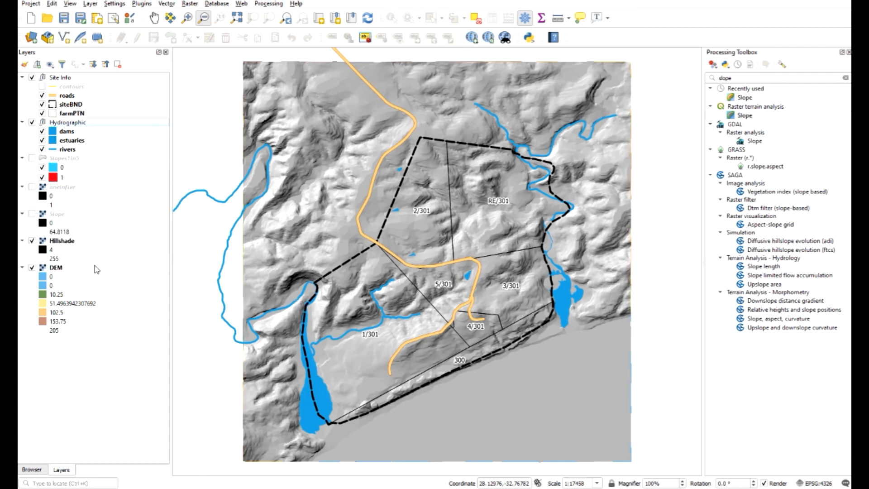
Set the Hillshade layer's global opacity to about 39.2% and apply it.
right_click(63, 245)
left_click(132, 402)
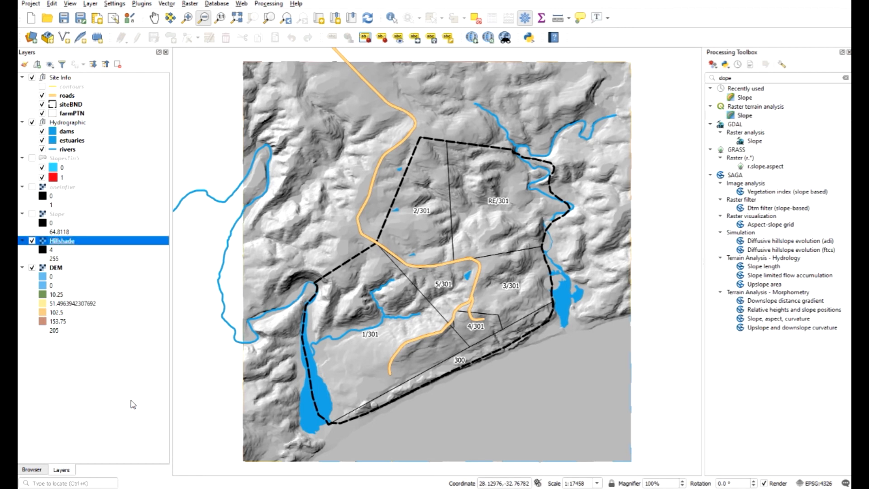
left_click(202, 175)
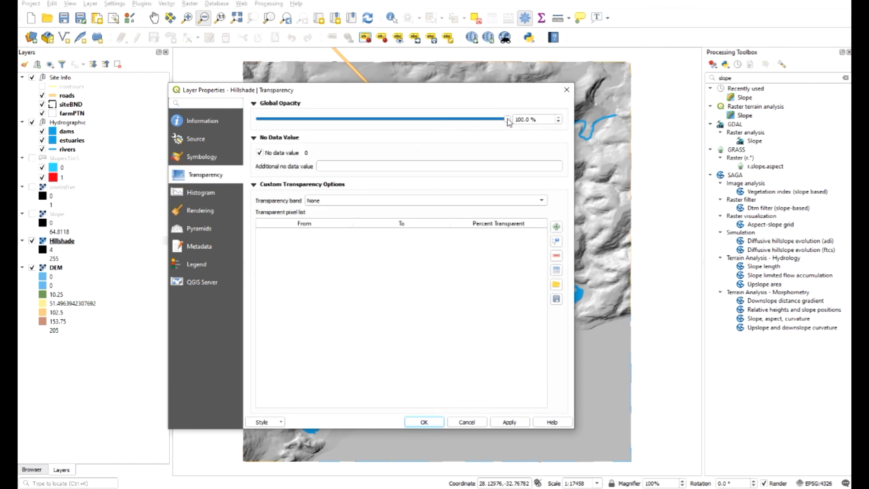
left_click_drag(508, 121, 353, 120)
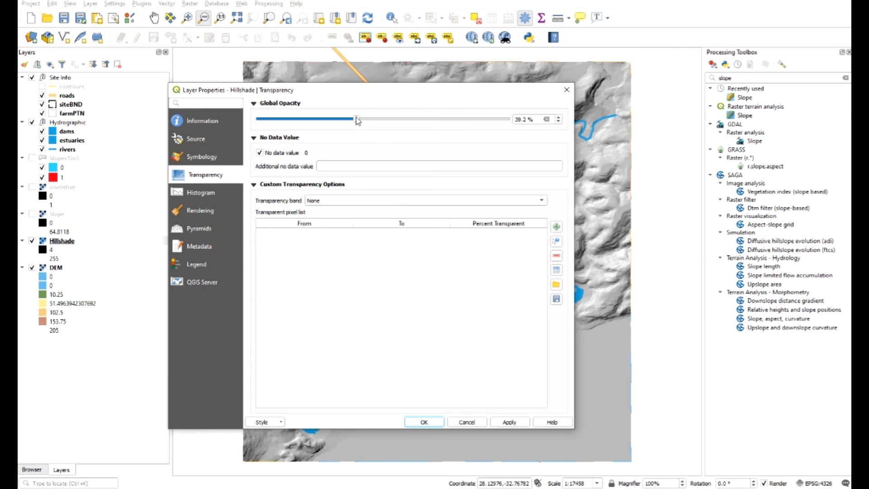
left_click(519, 425)
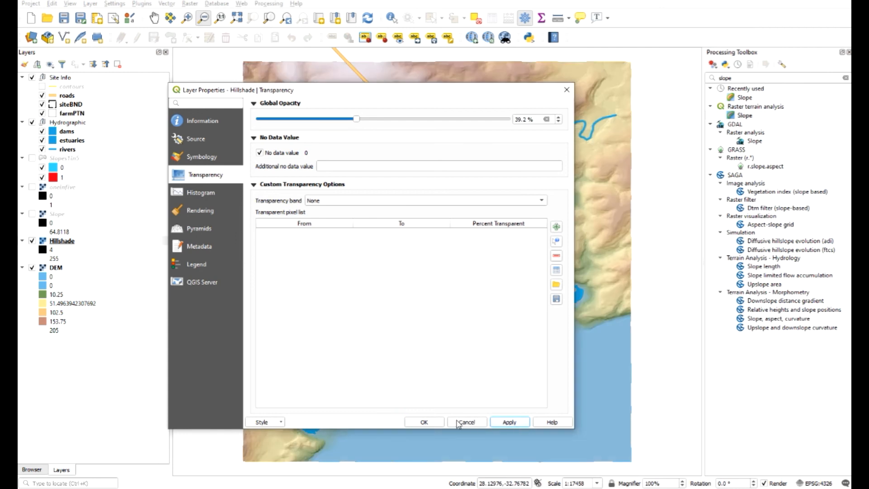
left_click(424, 422)
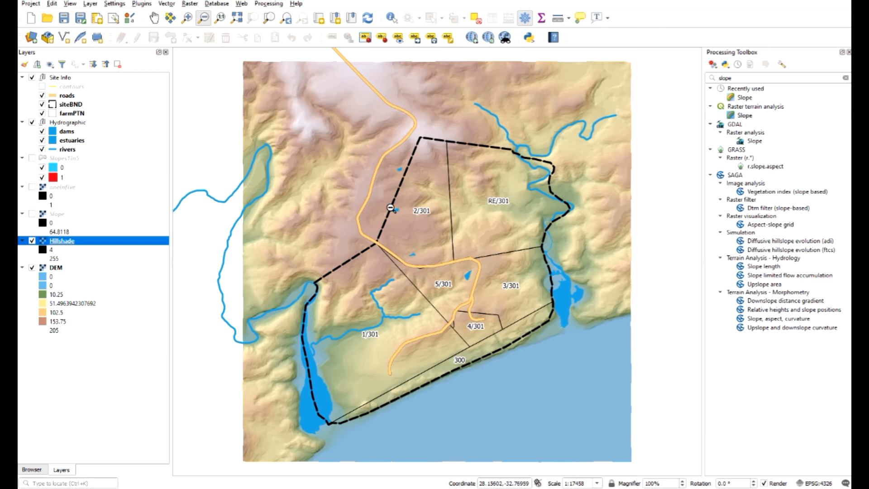
Switch the Hillshade layer off and on repeatedly to compare the DEM with and without relief shading, leaving it visible.
left_click(32, 241)
left_click(32, 241)
left_click(33, 243)
left_click(32, 243)
left_click(32, 242)
left_click(32, 242)
left_click(32, 242)
left_click(32, 242)
left_click(32, 242)
left_click(32, 242)
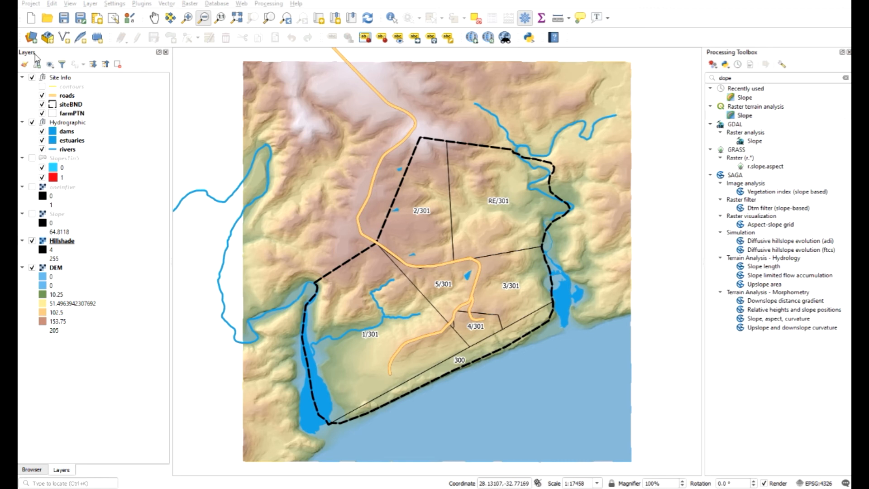
Browse for a vector dataset in the Spatial/Vector folder, limiting the file type to ESRI Shapefiles.
left_click(31, 39)
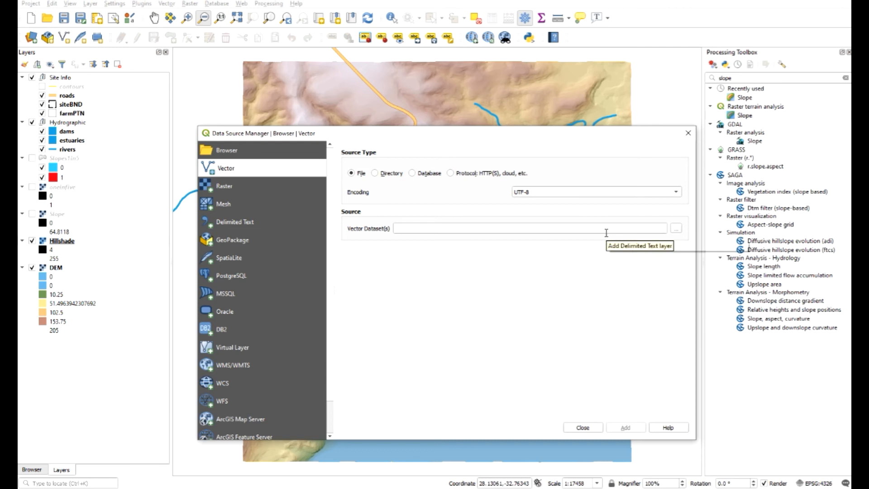
left_click(676, 229)
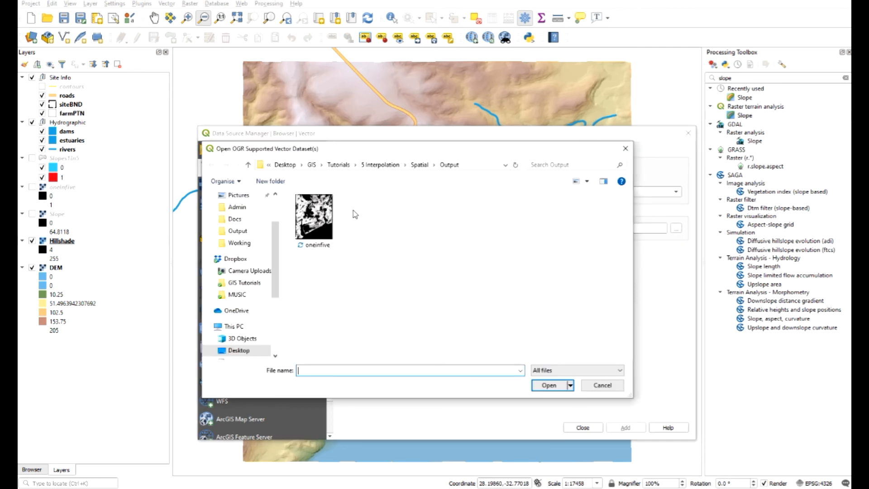
left_click(420, 165)
double_click(325, 246)
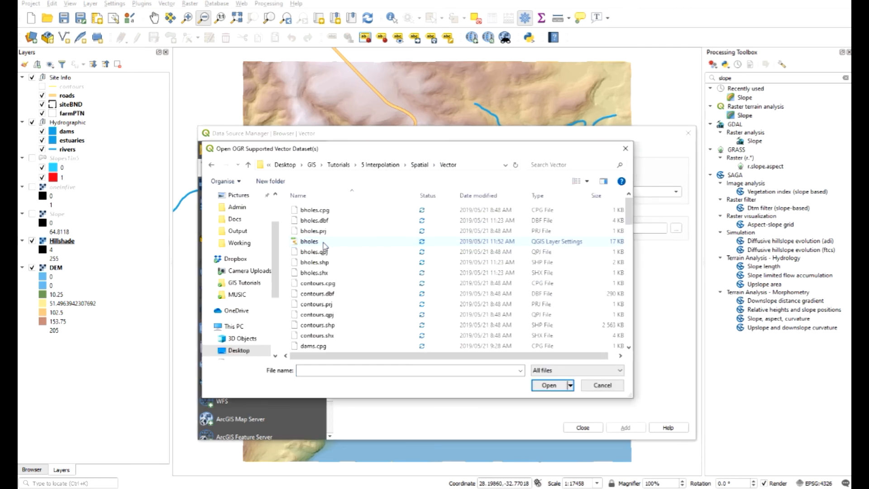
left_click(584, 370)
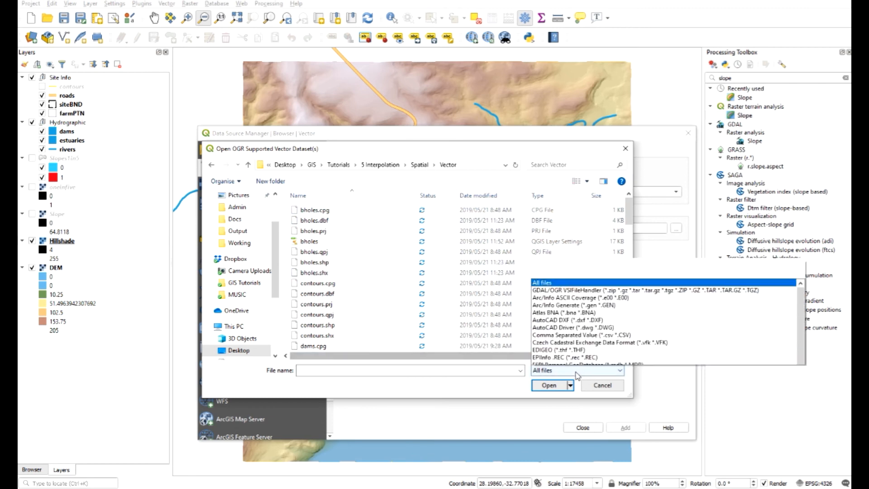
left_click(571, 230)
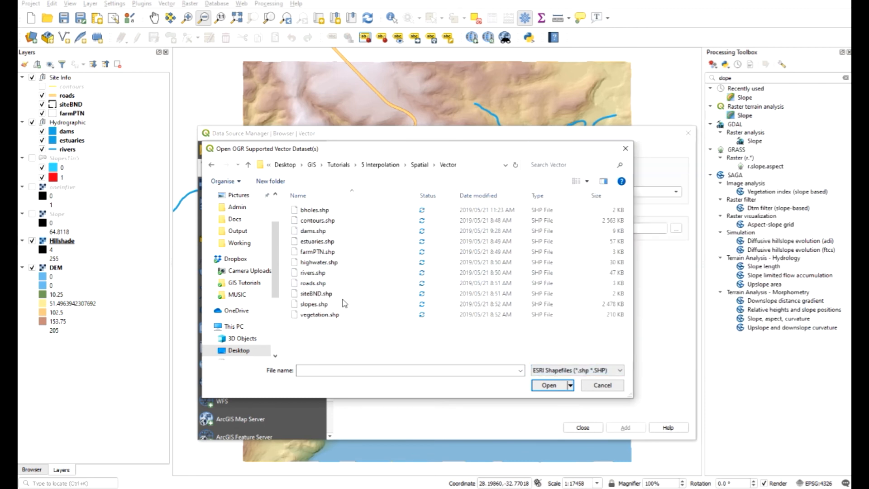
Add bholes.shp to the project as a vector layer and close the data source manager.
left_click(323, 210)
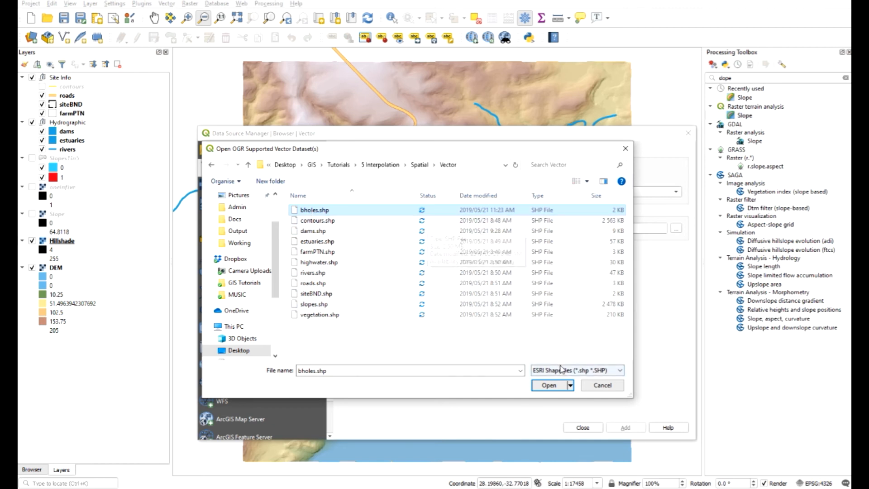
left_click(548, 386)
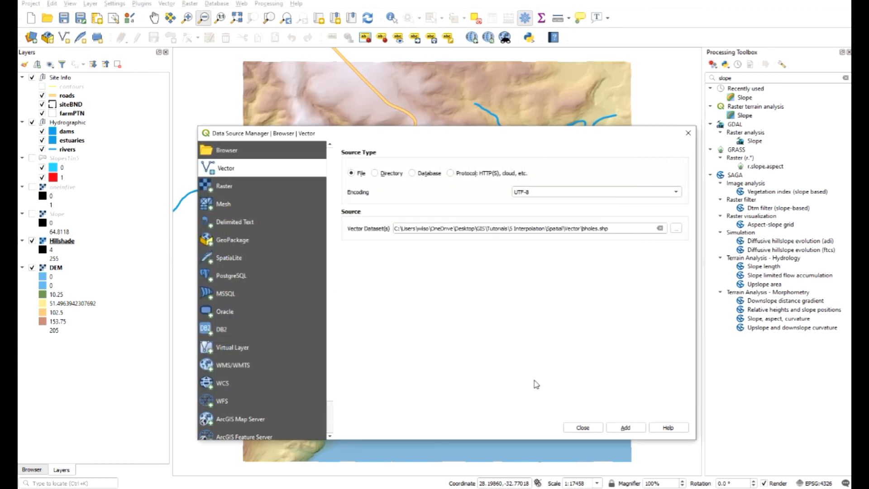
left_click(627, 428)
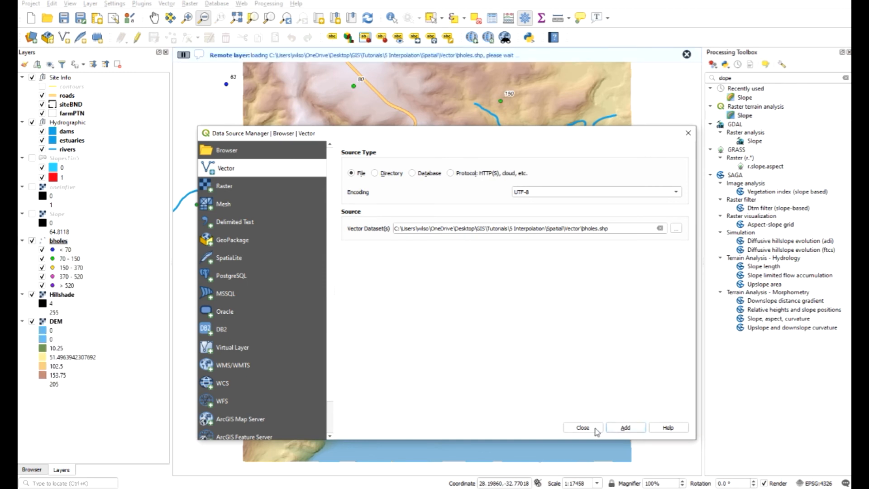
left_click(589, 428)
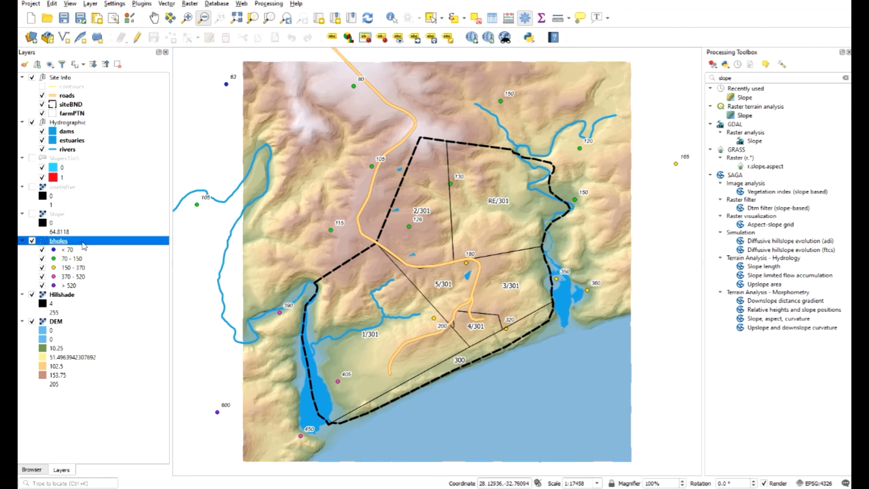
Open the bholes layer's attribute table, narrow the name column and look through the records.
right_click(84, 246)
left_click(155, 352)
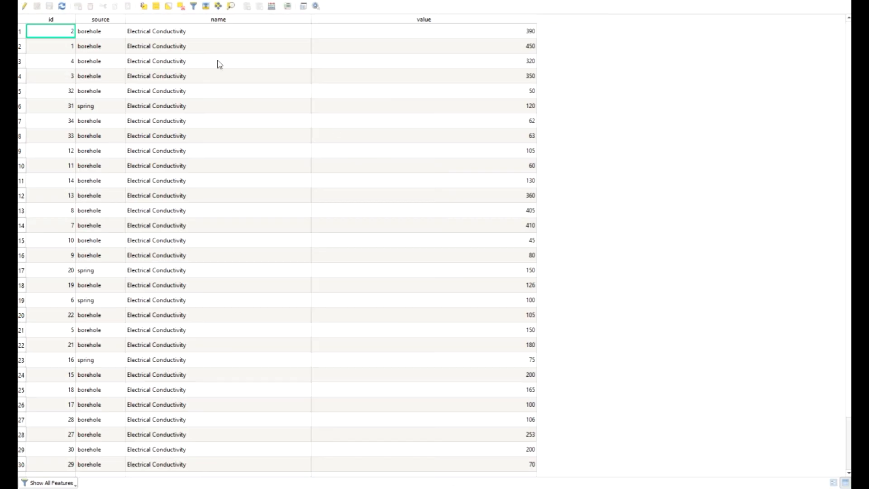
left_click_drag(311, 19, 223, 41)
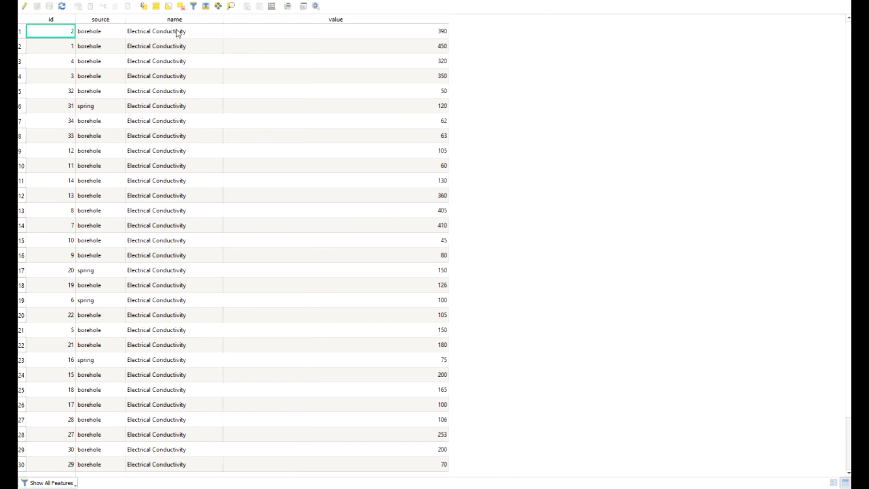
scroll(173, 93, "down", 2)
scroll(167, 181, "up", 2)
Sort the borehole records by value in ascending and descending order, narrow the value column, and close the table.
left_click(425, 21)
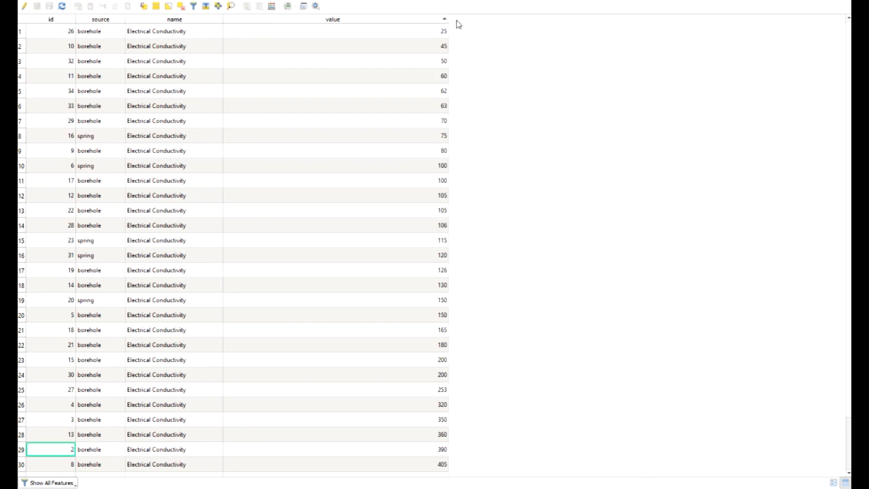
left_click_drag(447, 19, 344, 20)
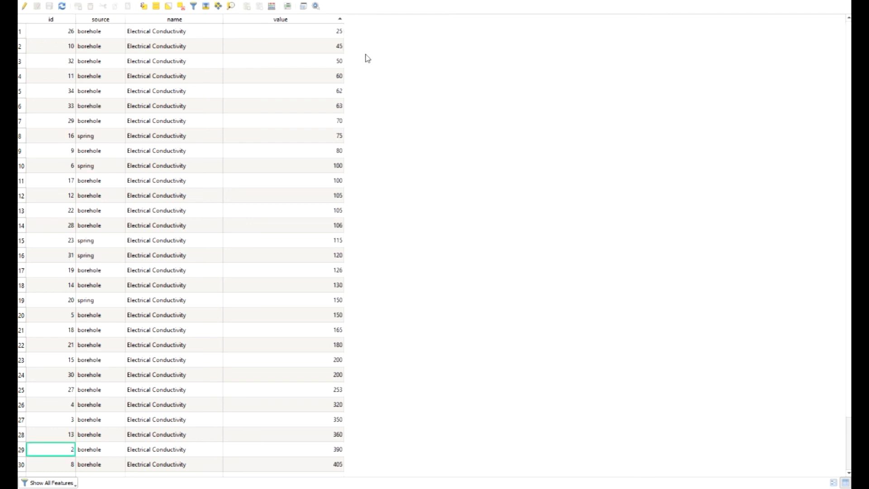
left_click(317, 18)
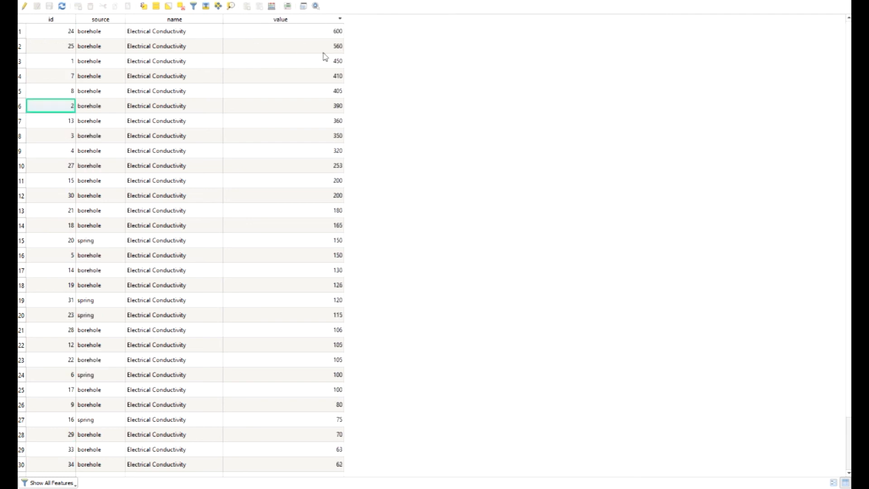
left_click_drag(344, 20, 300, 36)
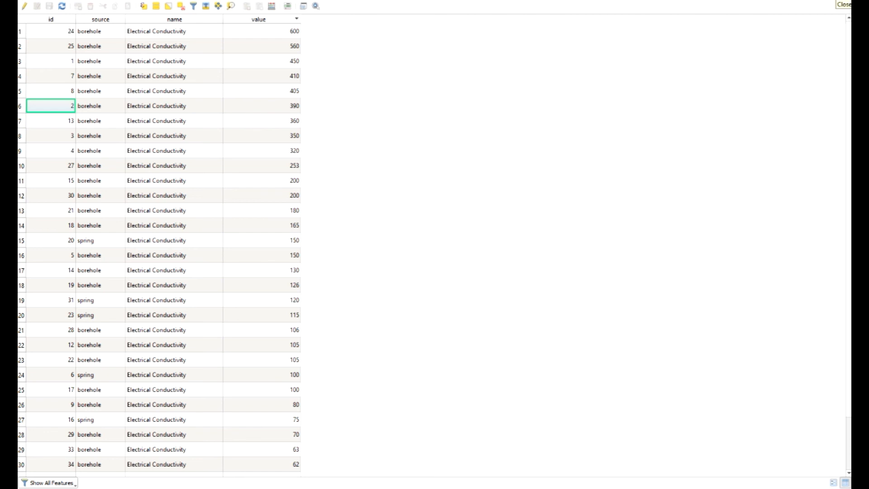
left_click(845, 3)
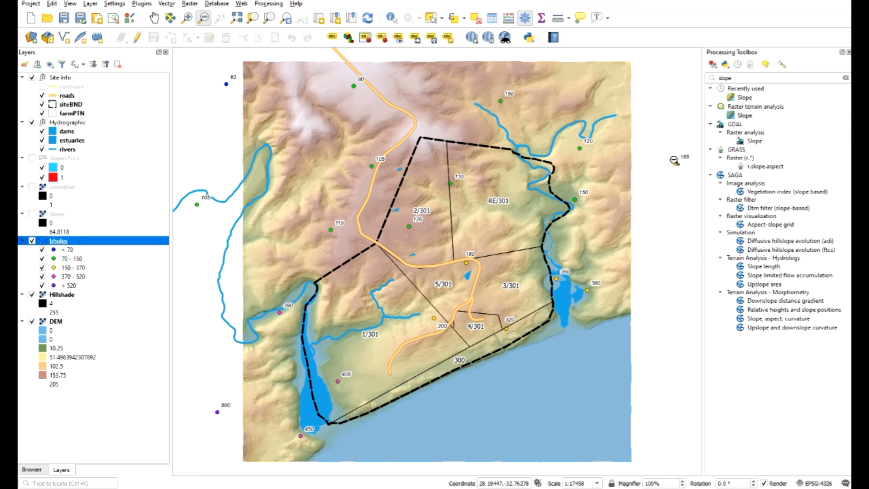
Search the processing toolbox for interpolation and open the IDW interpolation tool.
double_click(743, 78)
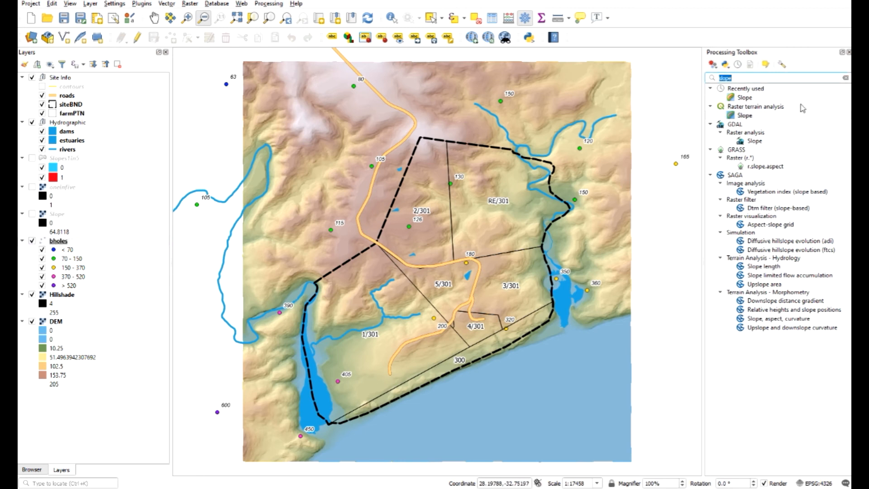
type("inte")
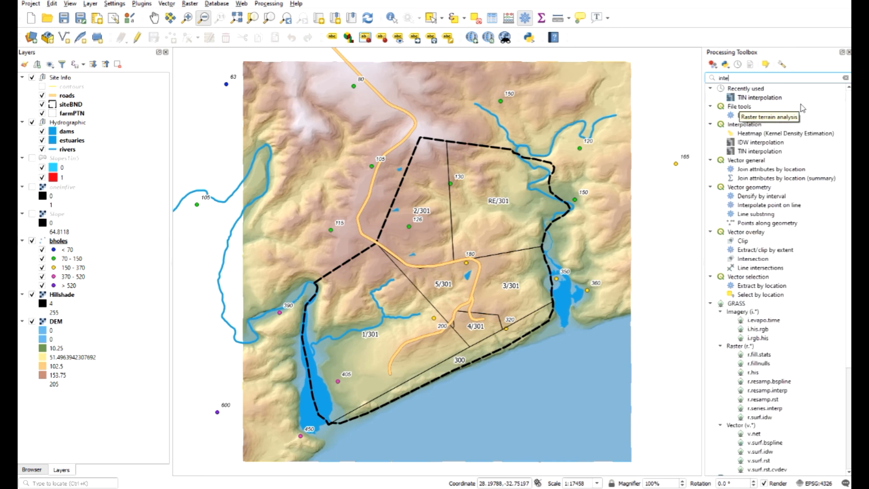
type("rpolation")
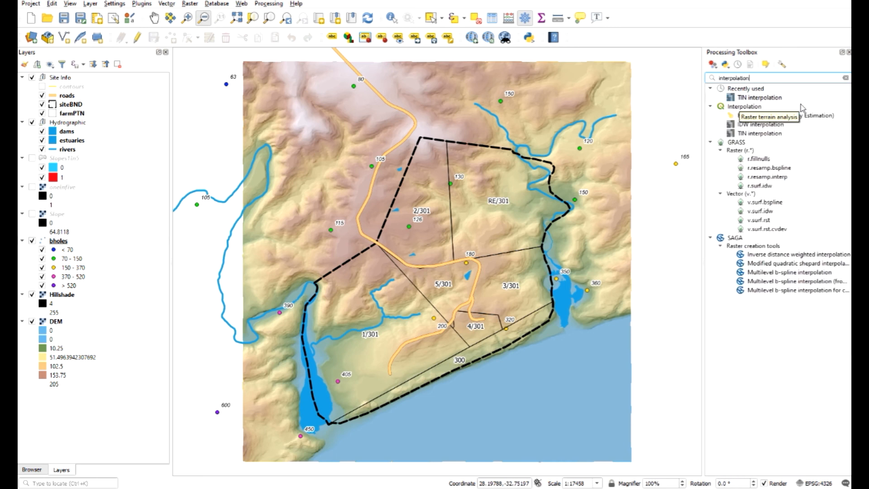
double_click(765, 125)
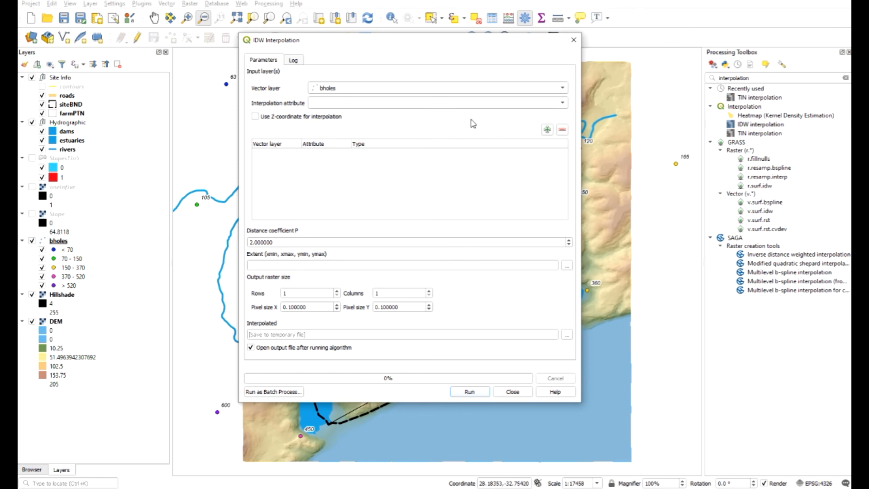
Add the bholes layer's value attribute as the interpolation input and take the output extent from the bholes layer.
left_click(410, 109)
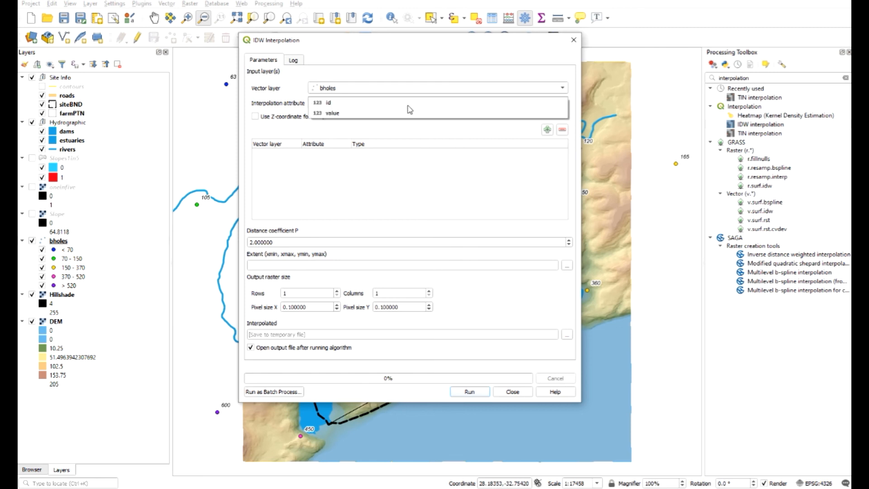
left_click(363, 114)
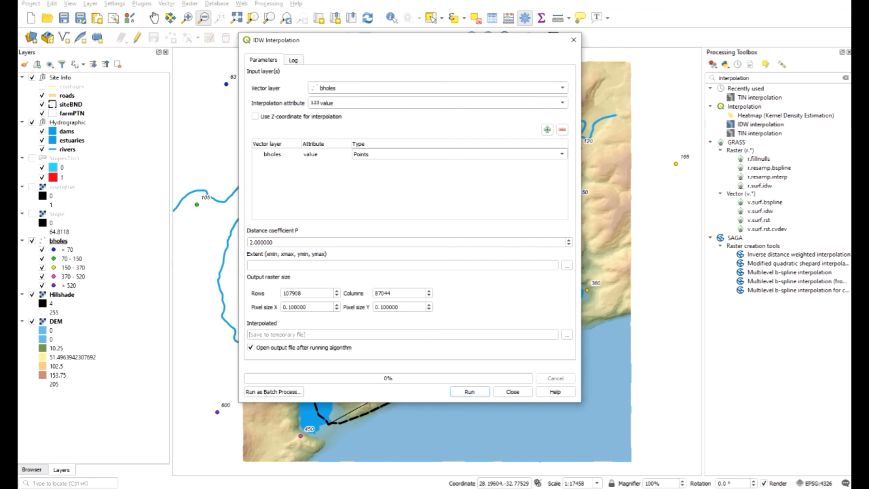
left_click(571, 268)
left_click(575, 295)
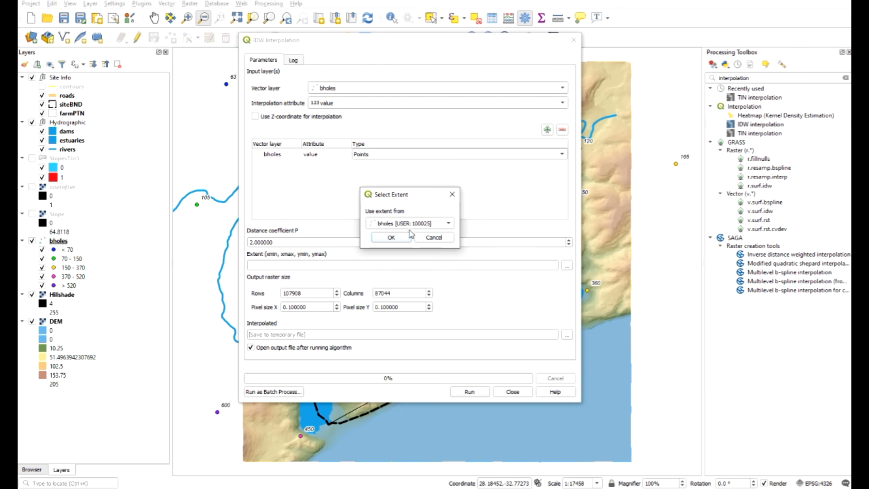
left_click(391, 239)
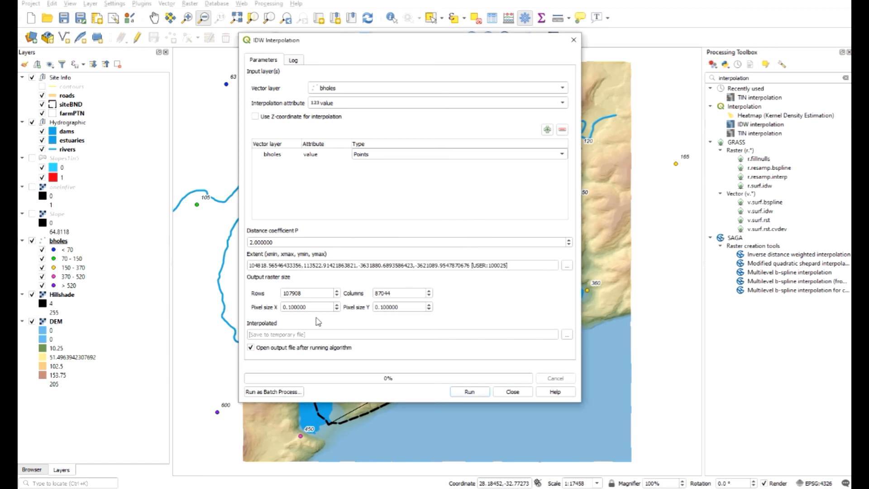
Try output pixel sizes of 10 and 0.1 for the interpolated raster, settling on 10.
left_click_drag(310, 307, 256, 311)
type("10")
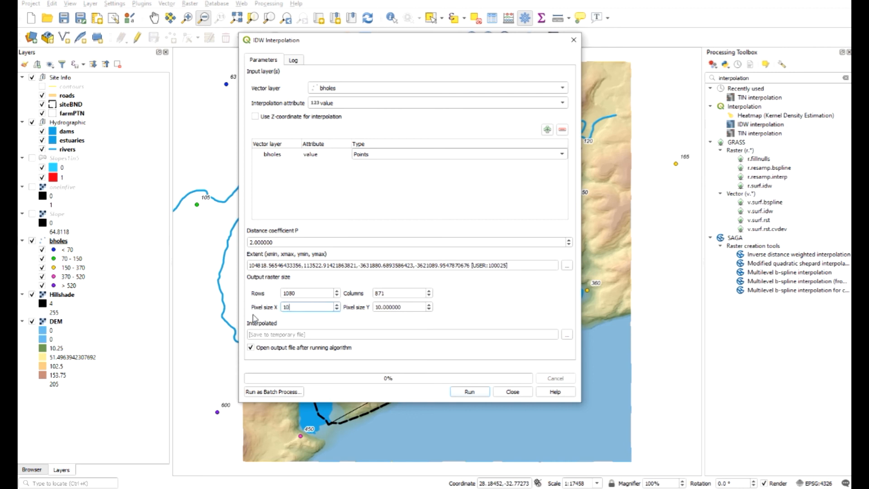
left_click_drag(297, 307, 263, 308)
type("0.1")
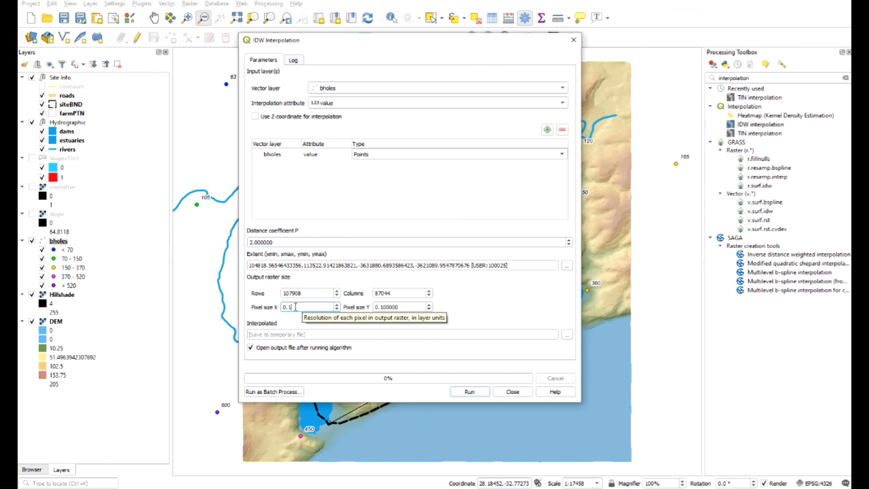
left_click_drag(295, 307, 278, 309)
type("10")
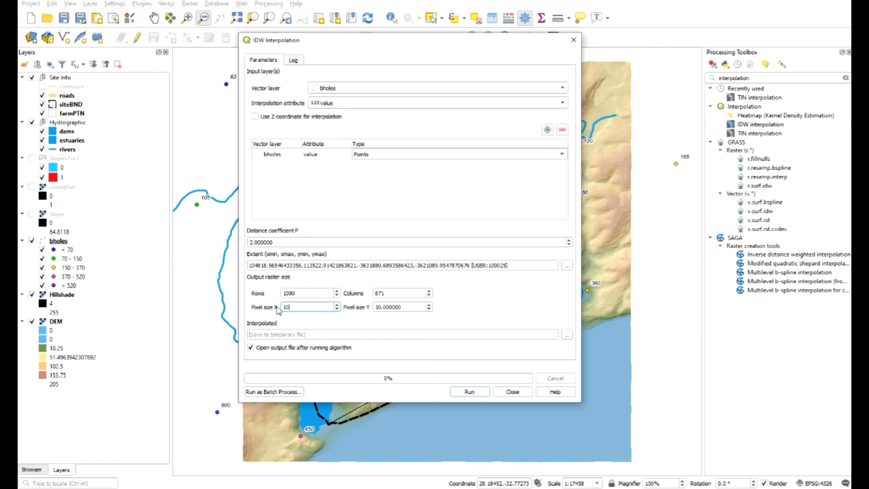
Save the interpolated raster as EC.tif in the Output folder, run the IDW interpolation and close the tool.
left_click(567, 334)
left_click(611, 358)
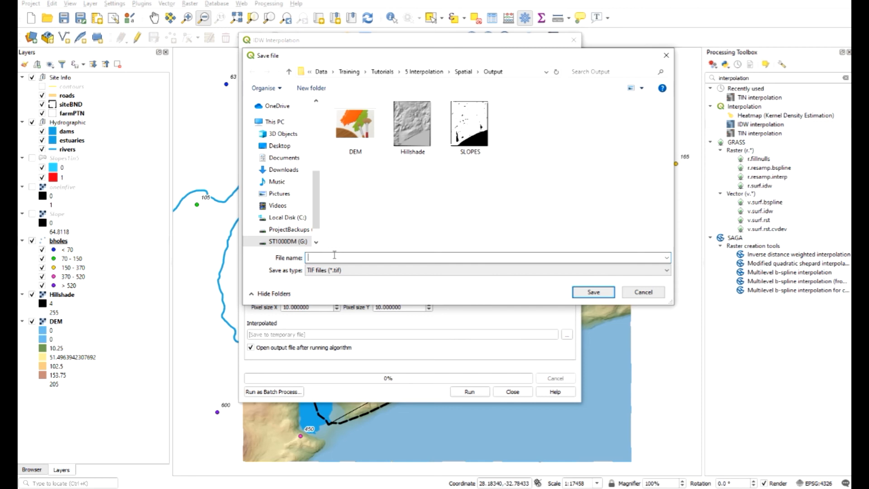
type("EC")
left_click(603, 296)
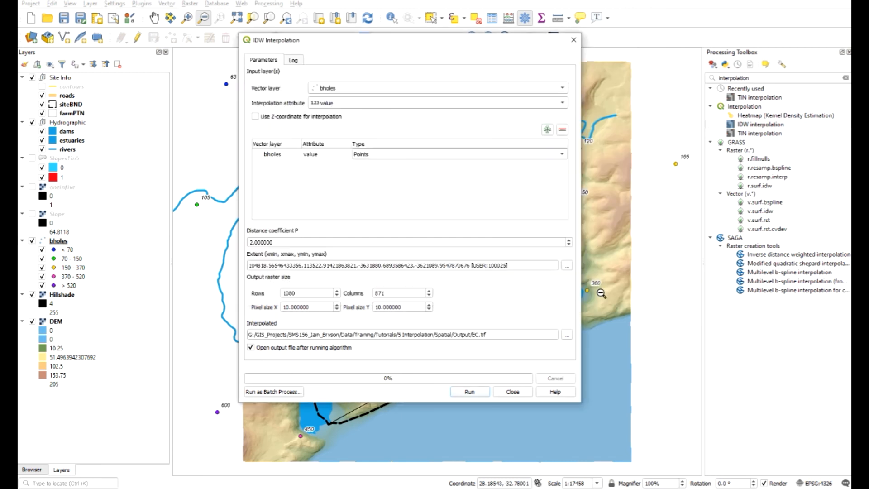
left_click(469, 392)
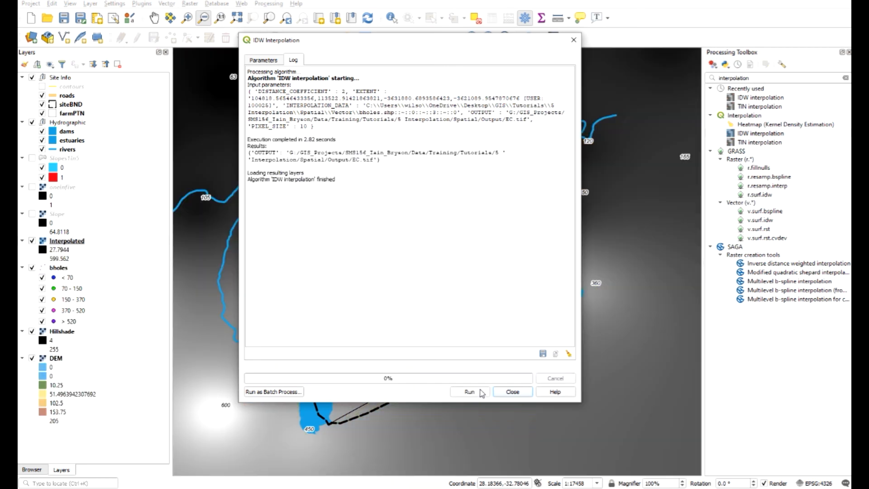
left_click(513, 393)
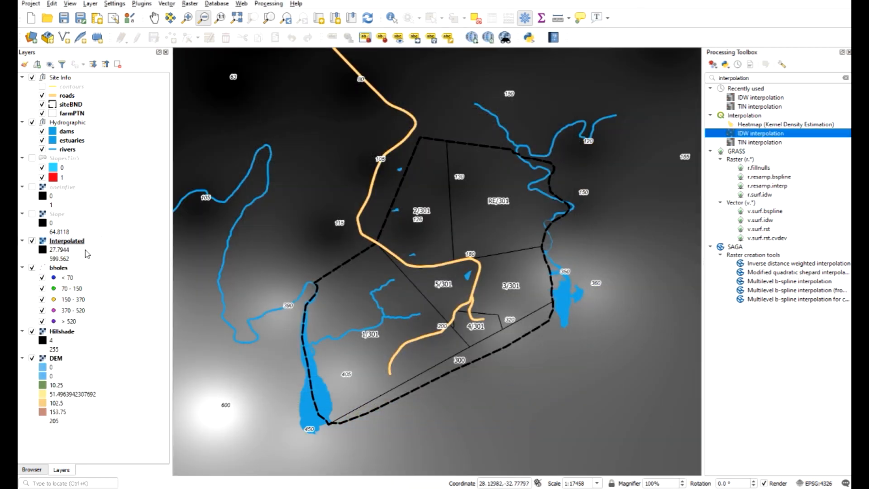
Place the interpolated raster directly beneath the bholes layer and rename it EC.
left_click_drag(68, 241, 96, 332)
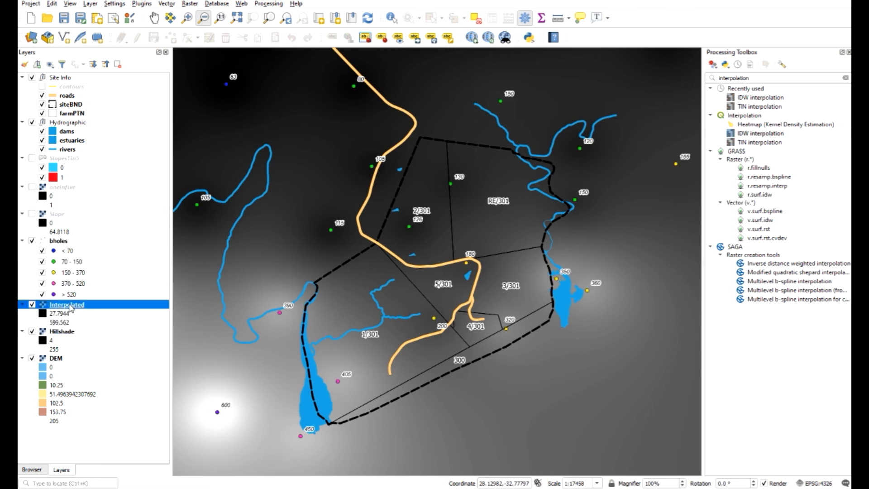
right_click(70, 307)
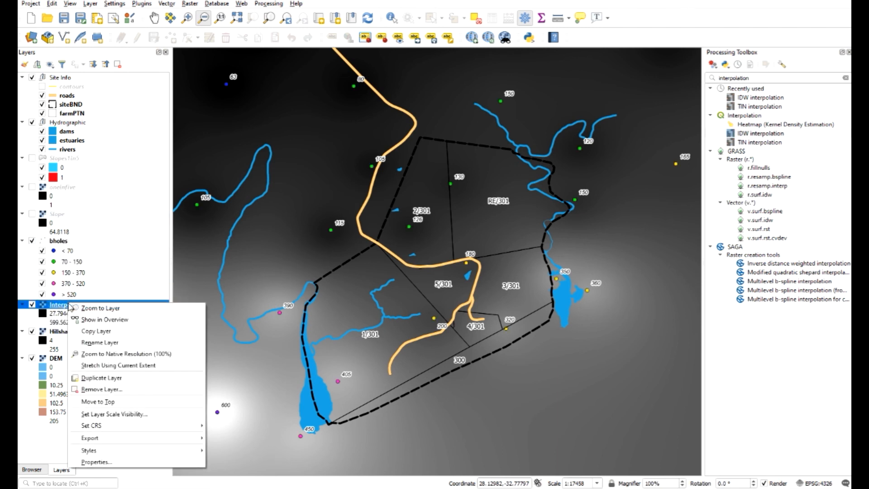
left_click(123, 343)
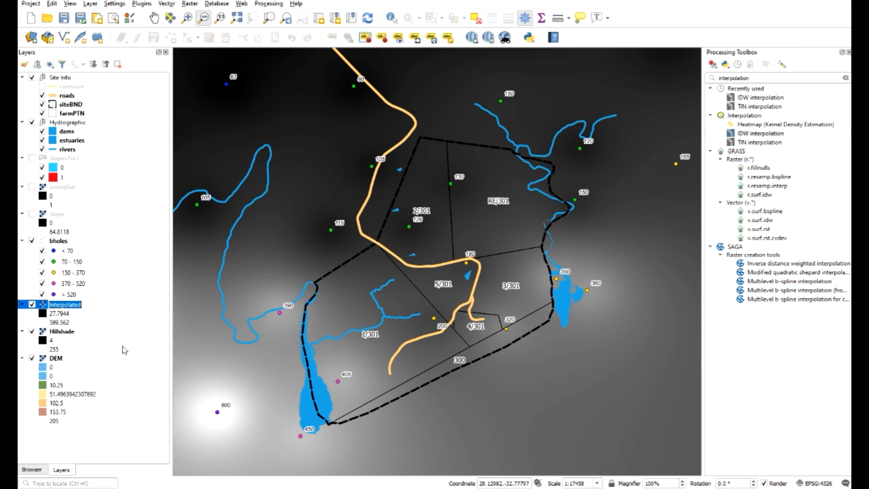
type("EC")
key("Return")
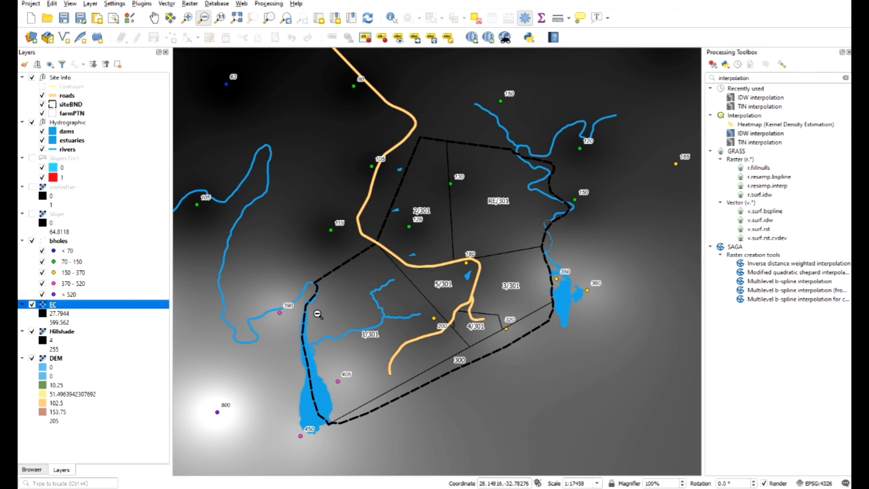
Render the EC layer as singleband pseudocolor and classify it by equal interval into five classes.
right_click(73, 305)
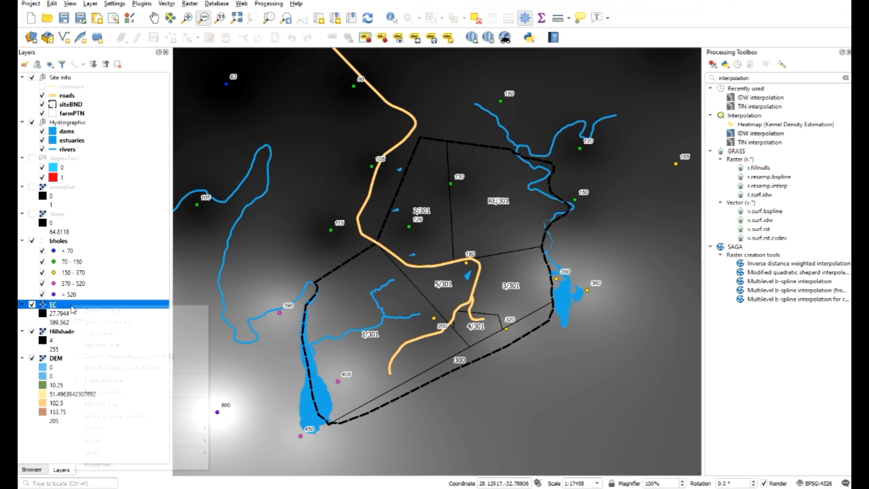
left_click(138, 465)
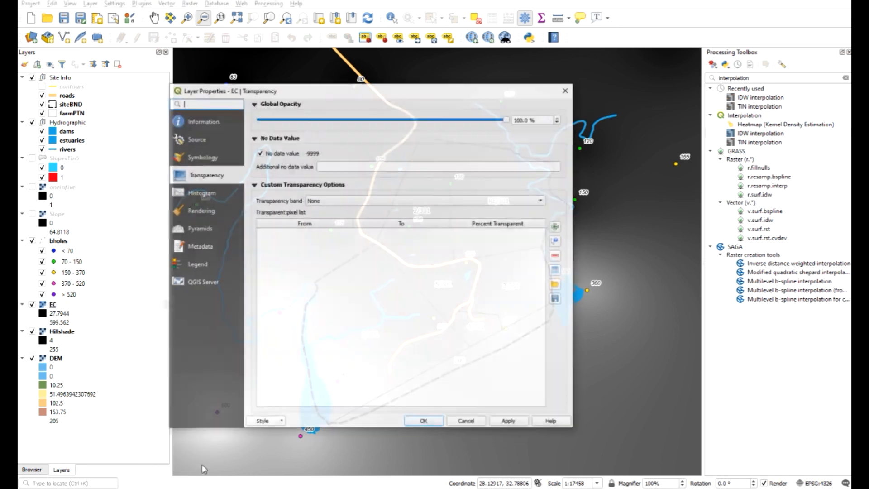
left_click(204, 156)
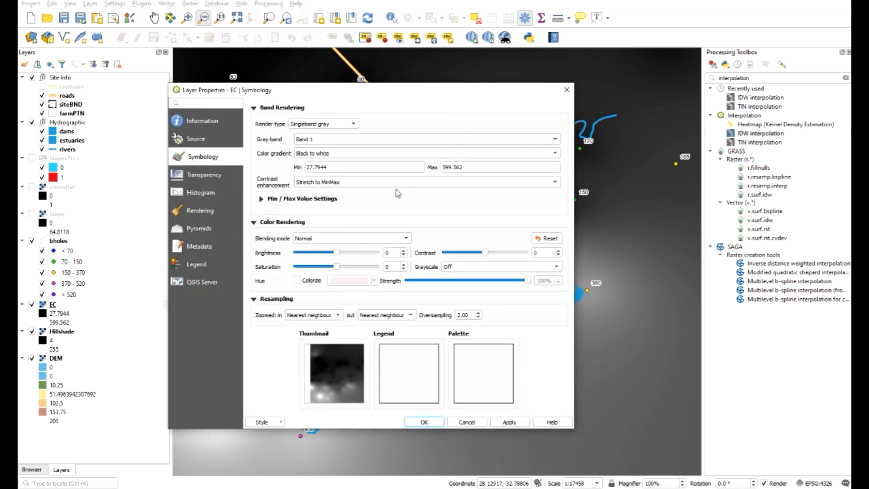
left_click(354, 124)
left_click(344, 134)
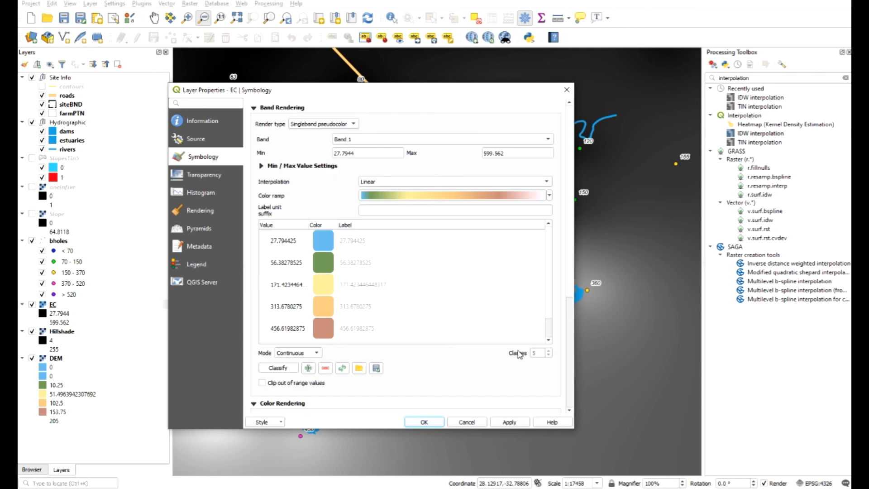
left_click(306, 357)
left_click(305, 365)
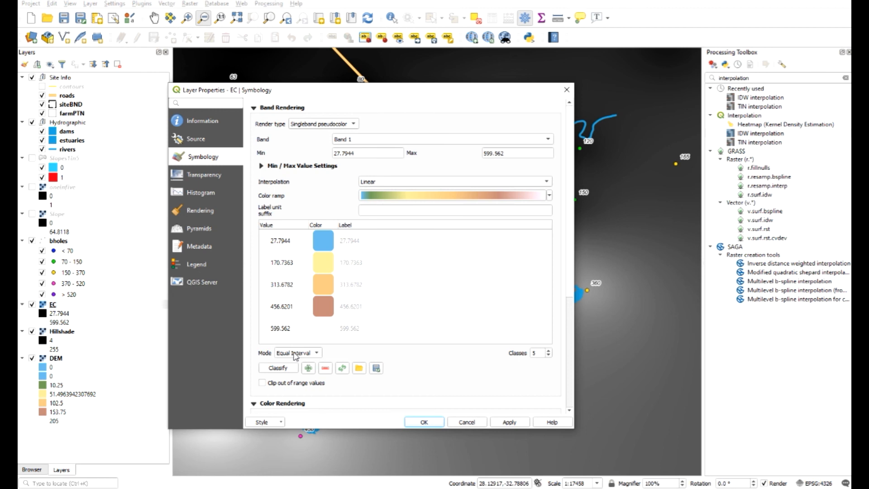
left_click(278, 369)
Set the first four EC class values to 70, 150, 370 and 520.
double_click(288, 243)
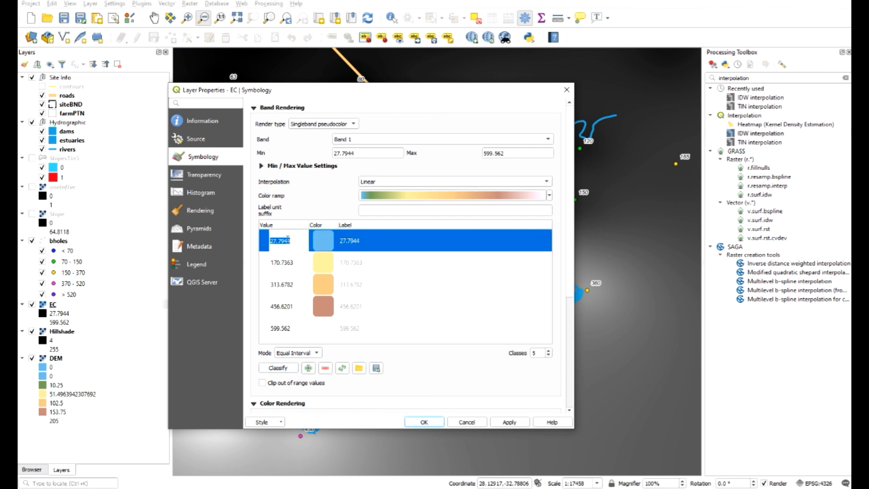
type("70")
double_click(285, 263)
type("1450")
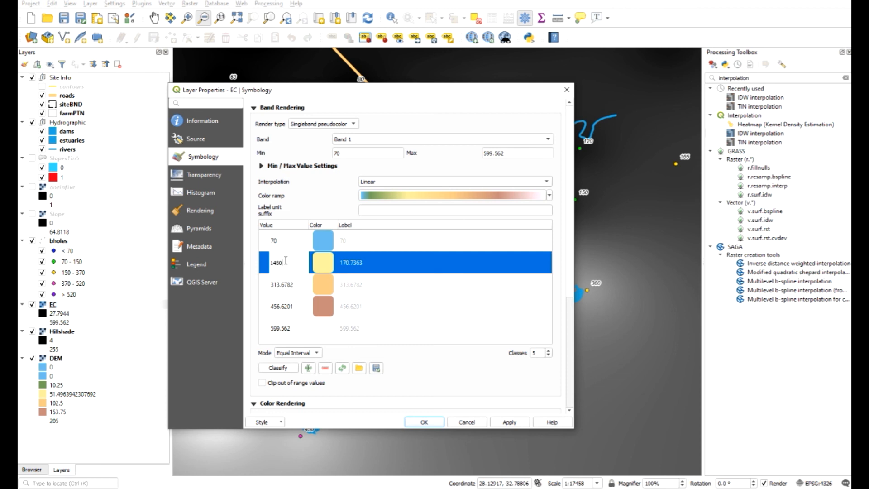
key("BackSpace")
key("BackSpace")
type("50")
double_click(278, 285)
type("370")
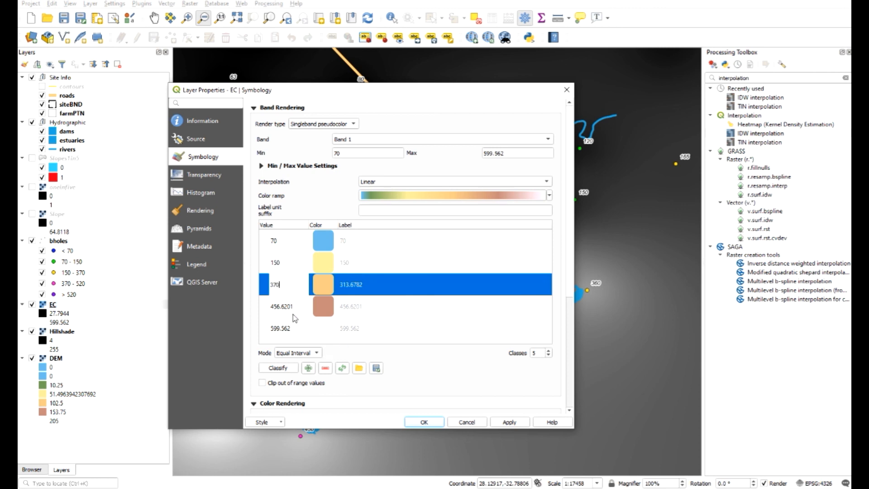
double_click(279, 308)
type("520")
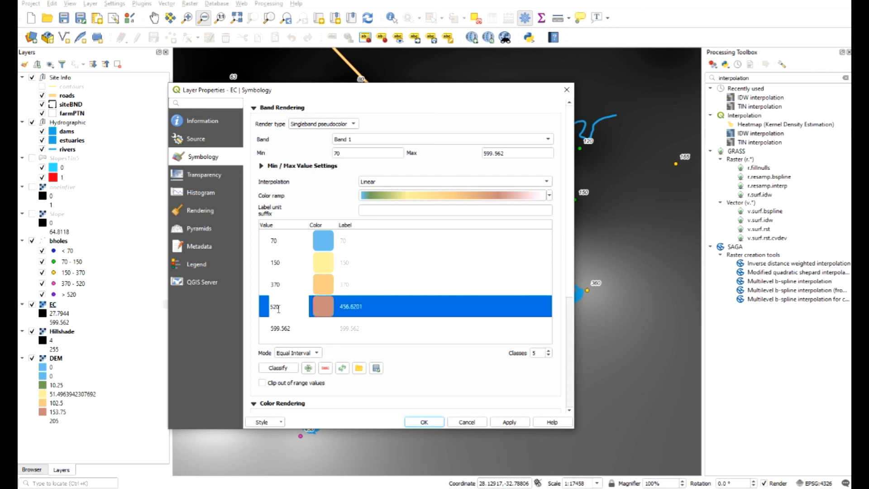
left_click(288, 330)
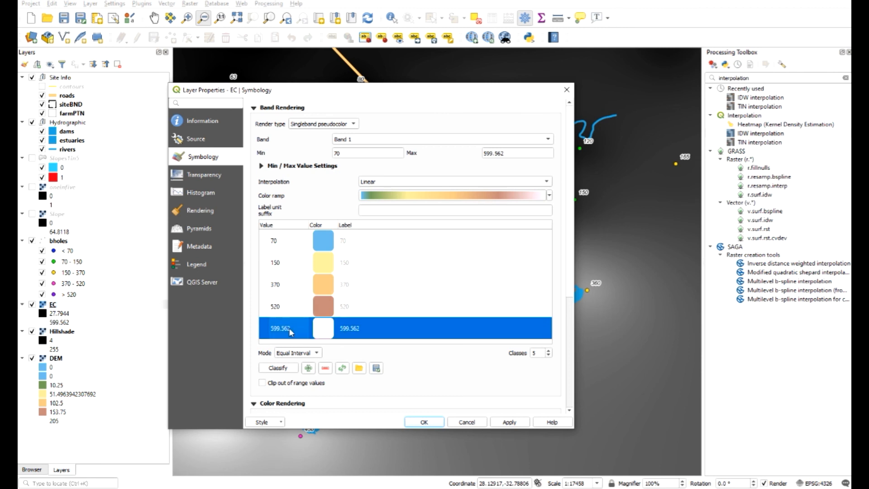
Label the EC classes < 70, 70 - 150, 150 - 370, 370 - 520 and > 520.
double_click(350, 242)
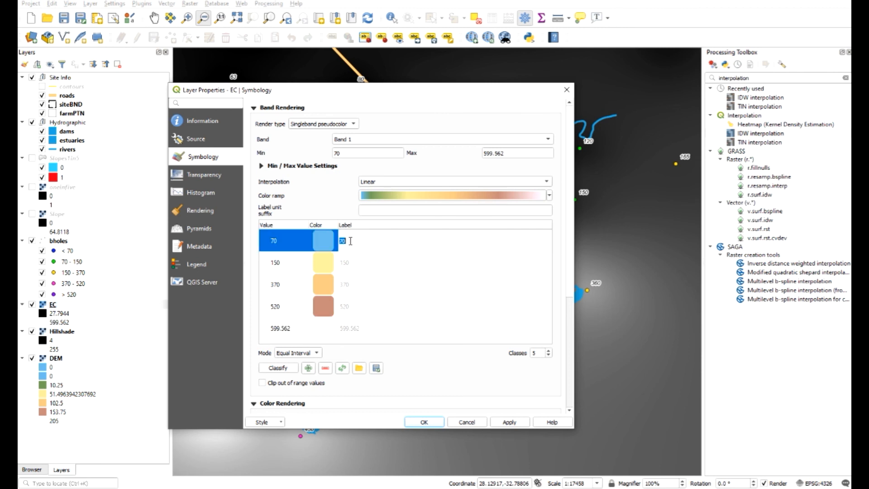
type("<")
double_click(356, 261)
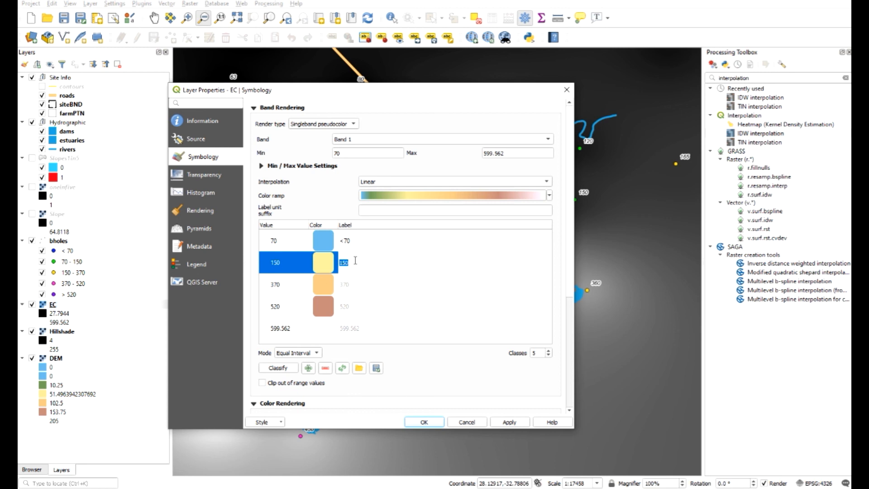
type("70 -")
double_click(356, 285)
type("150")
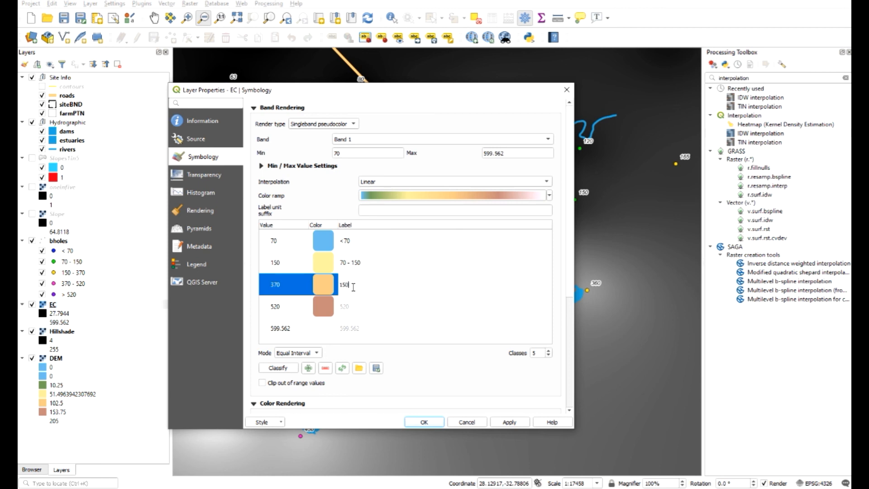
type(" - 370")
double_click(365, 306)
type("370")
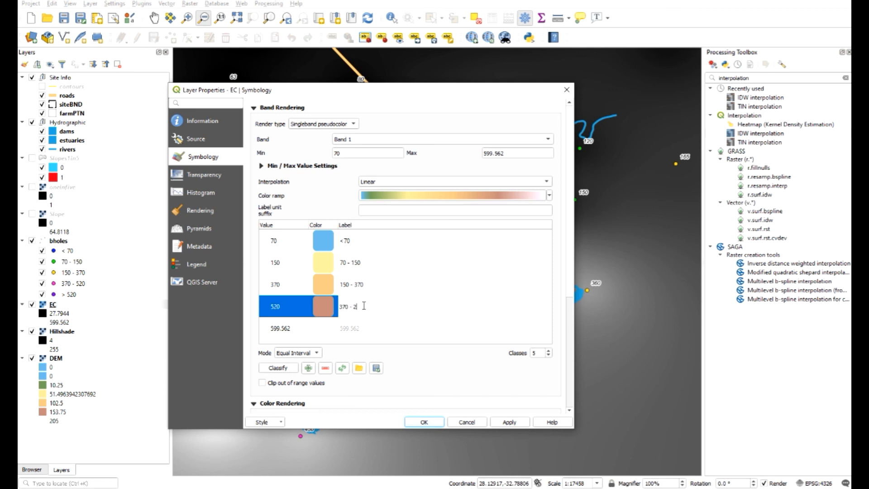
type(" - 520")
double_click(359, 329)
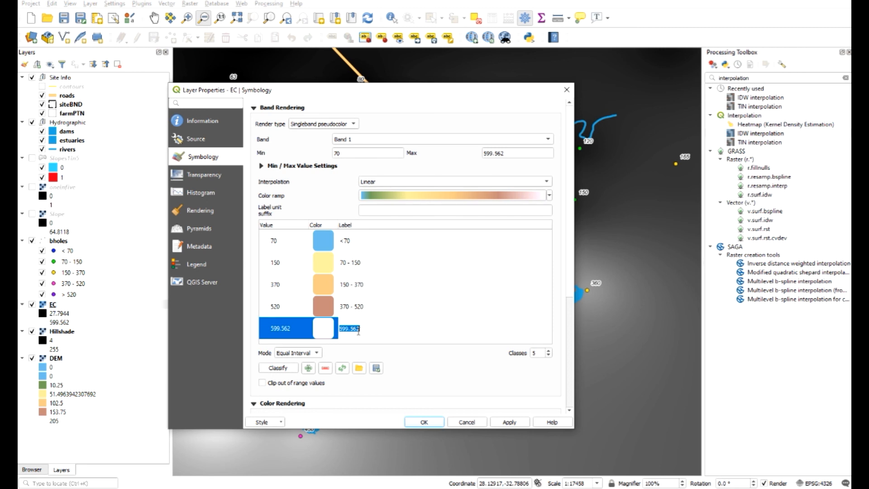
type(">")
double_click(345, 242)
key("Return")
double_click(386, 285)
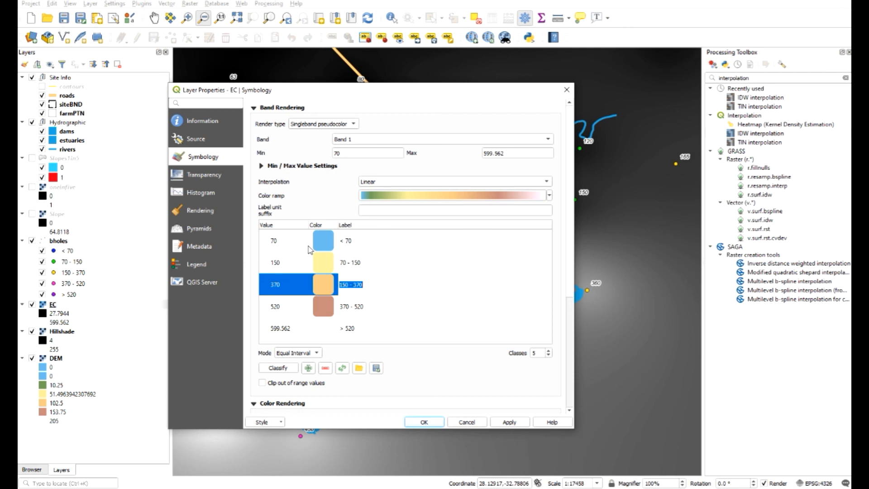
Change the EC colours to a brighter blue for the < 70 class and bright green for the 70 - 150 class.
double_click(324, 245)
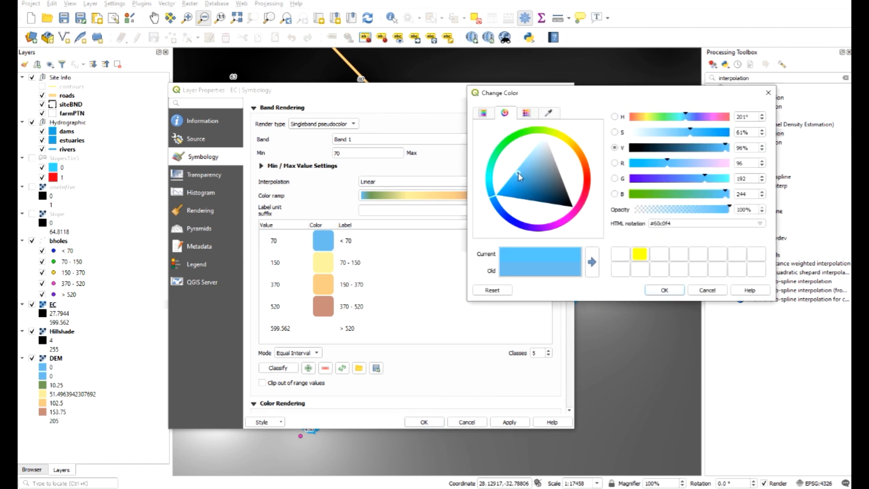
left_click(664, 290)
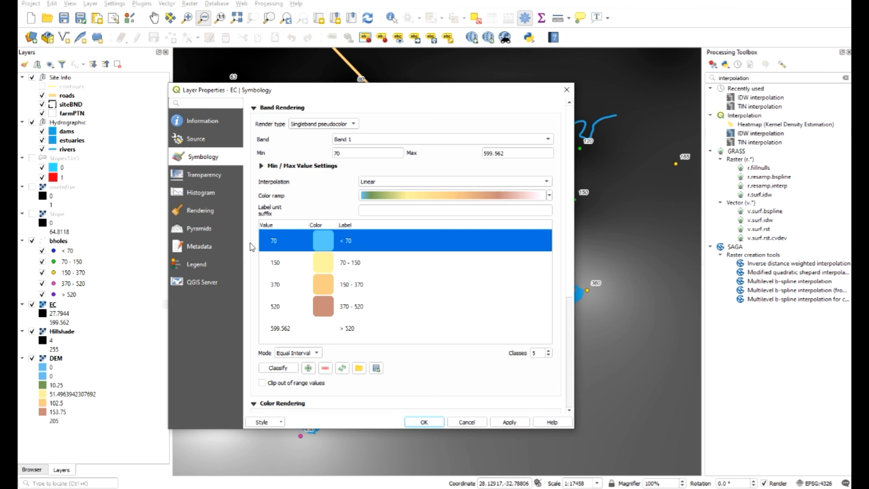
double_click(323, 263)
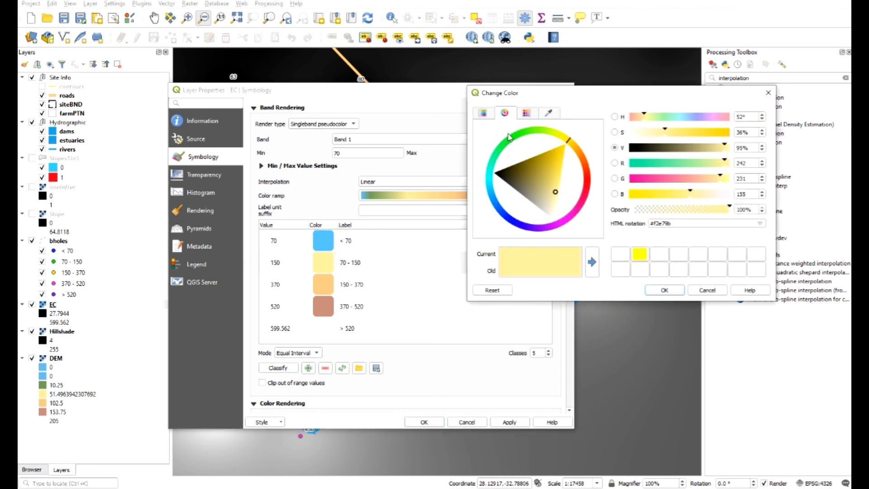
left_click(509, 137)
left_click(530, 153)
left_click(663, 290)
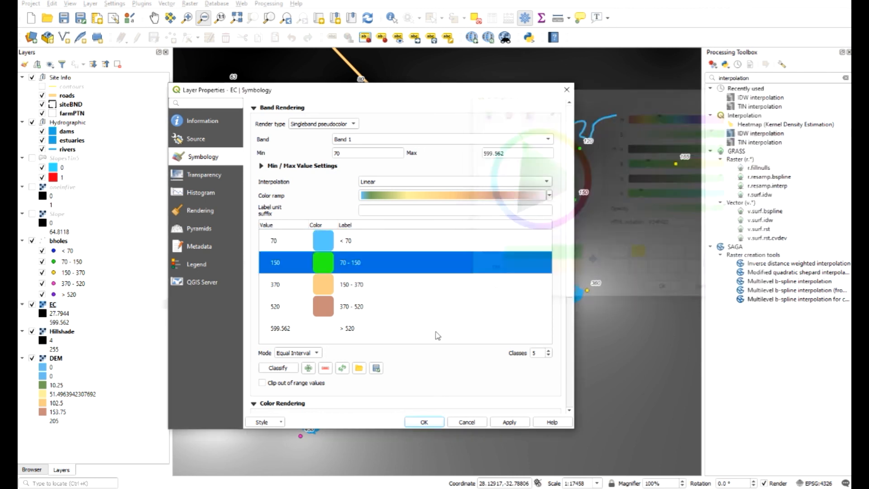
Colour the EC 150 - 370 class yellow (#ffec12) and the 370 - 520 class light pink-violet.
double_click(327, 292)
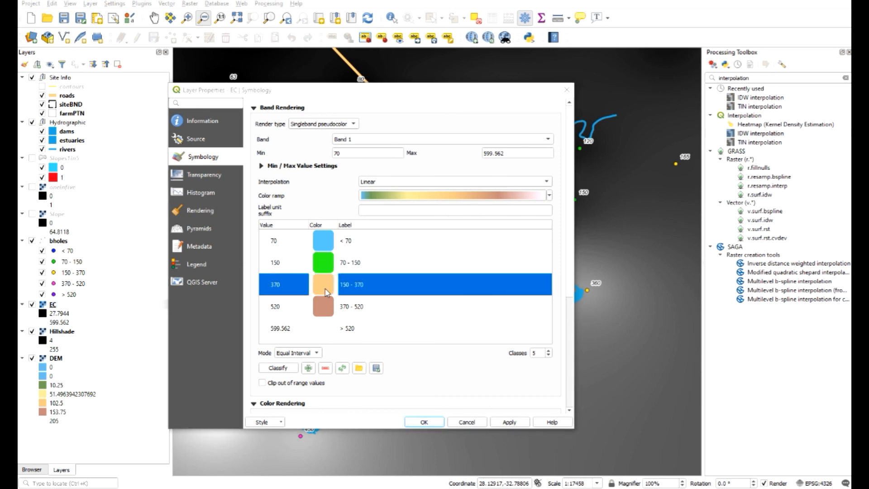
left_click(566, 140)
left_click(565, 153)
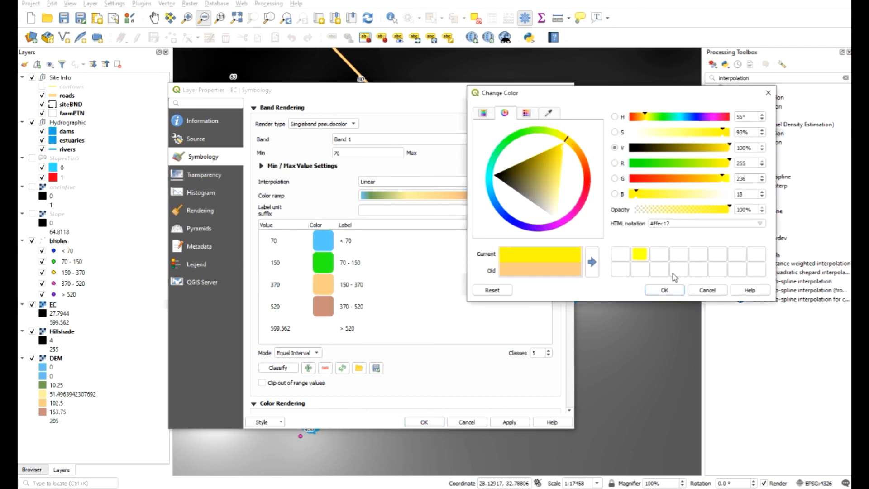
left_click(677, 290)
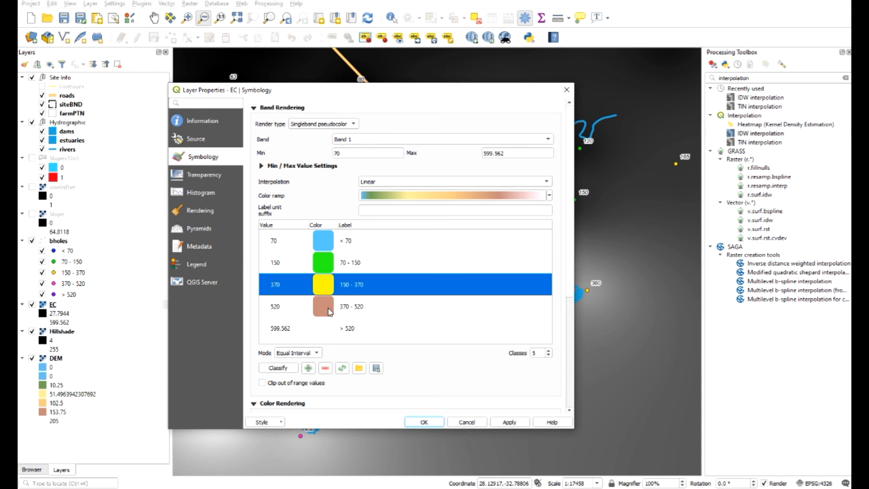
double_click(329, 311)
left_click(558, 225)
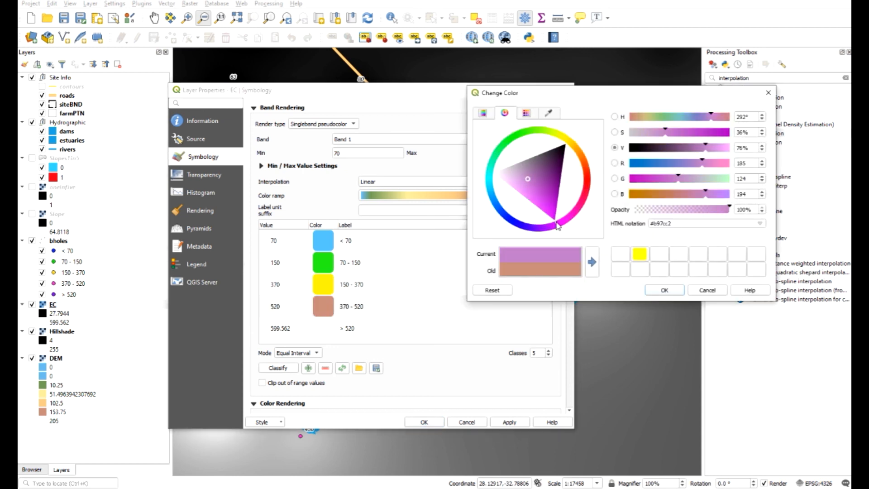
left_click(530, 199)
left_click(663, 290)
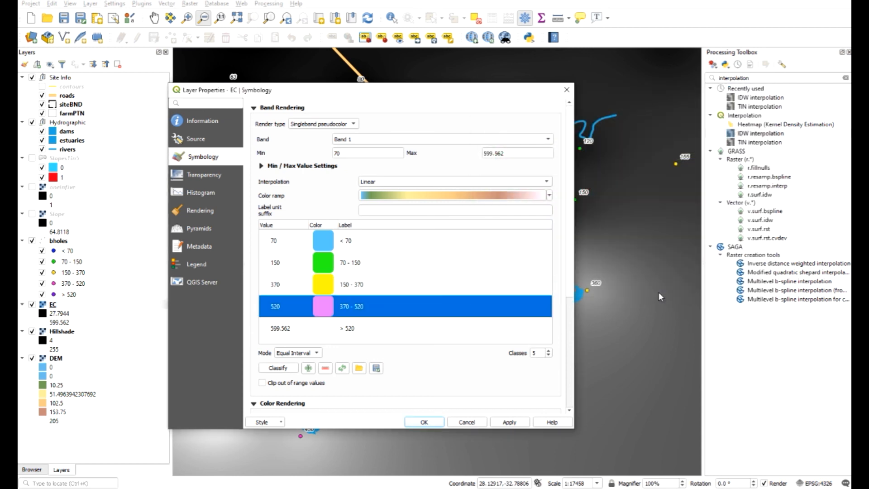
Colour the EC > 520 class a strong purple (#9d3df1), distinct from the 370 - 520 class.
double_click(328, 328)
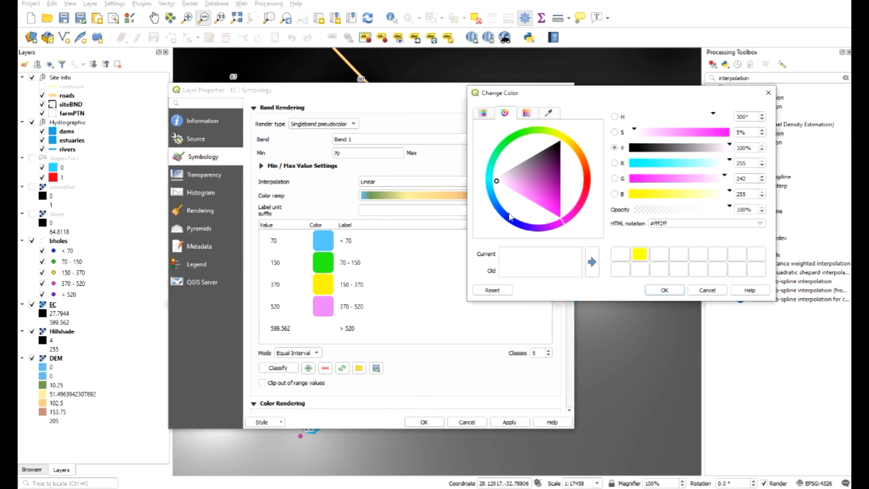
mouse_move(536, 206)
left_mouse_down()
mouse_move(548, 216)
mouse_move(545, 205)
left_mouse_up()
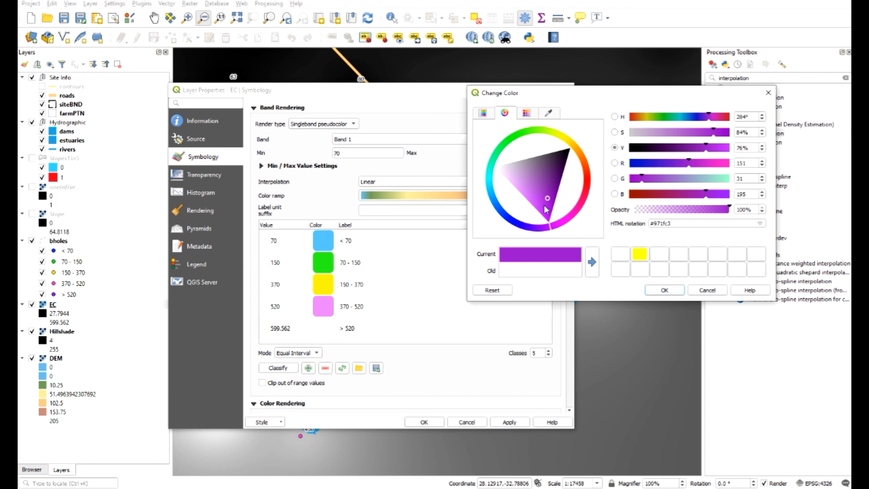
left_click_drag(546, 236, 540, 231)
left_click(534, 195)
left_click_drag(534, 193, 526, 196)
left_click(531, 201)
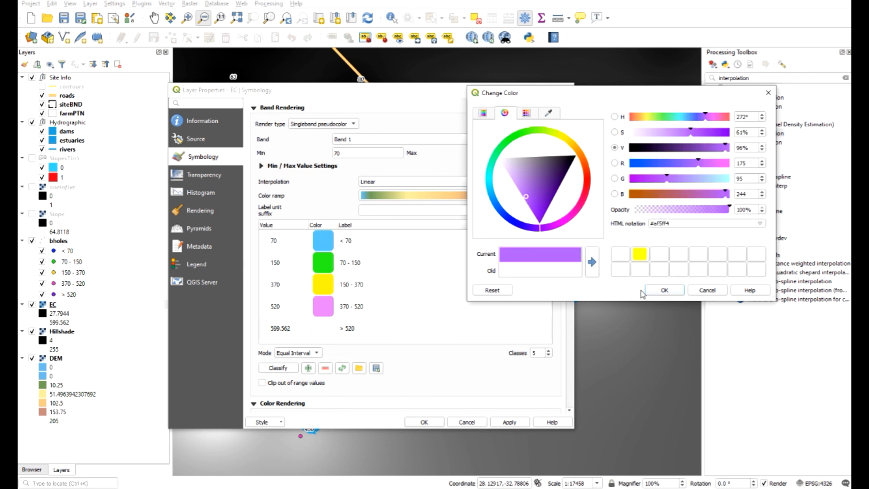
left_click(678, 291)
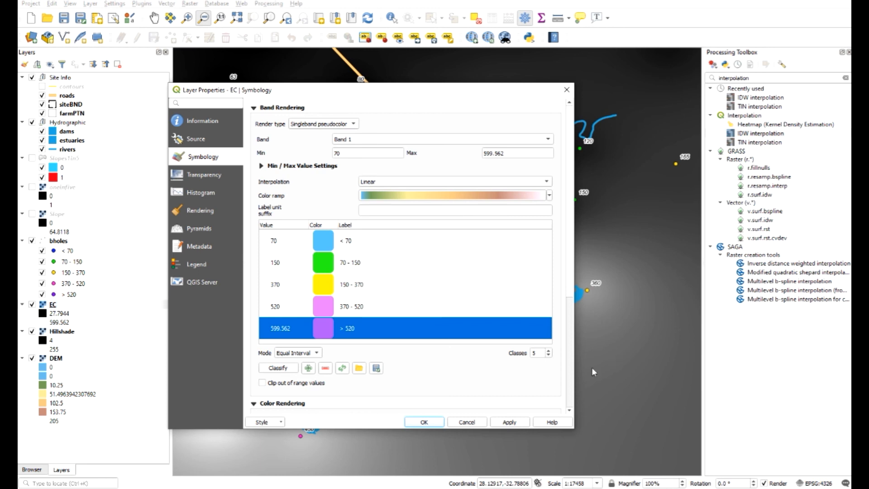
left_click(321, 309)
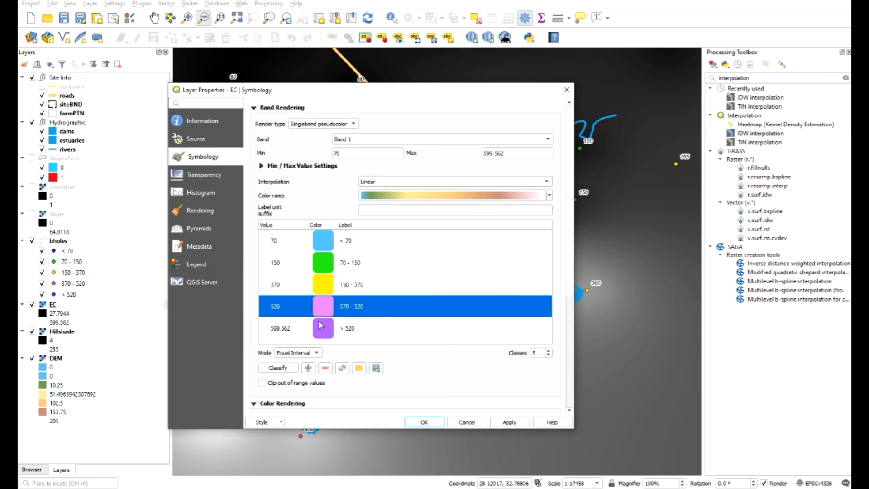
double_click(335, 333)
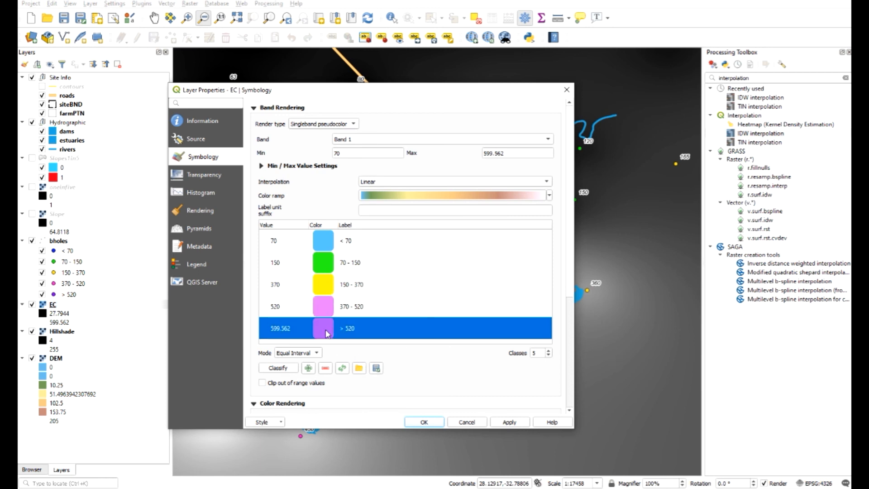
left_click(533, 206)
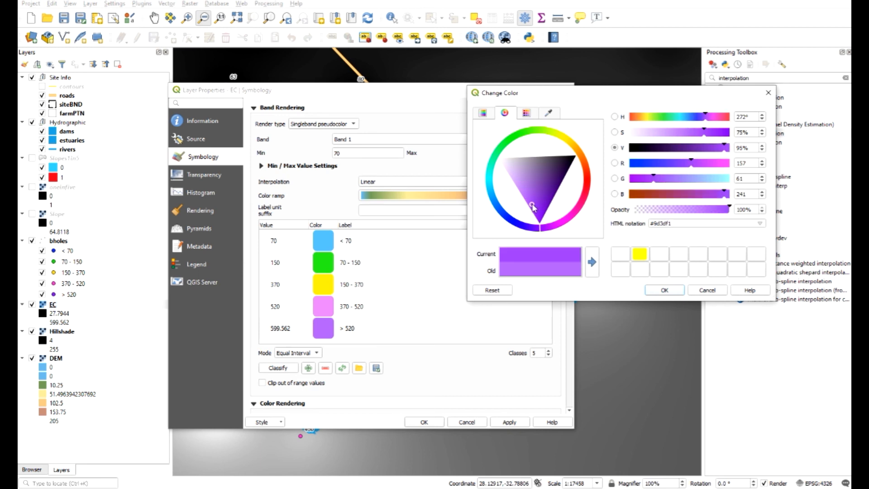
left_click(665, 291)
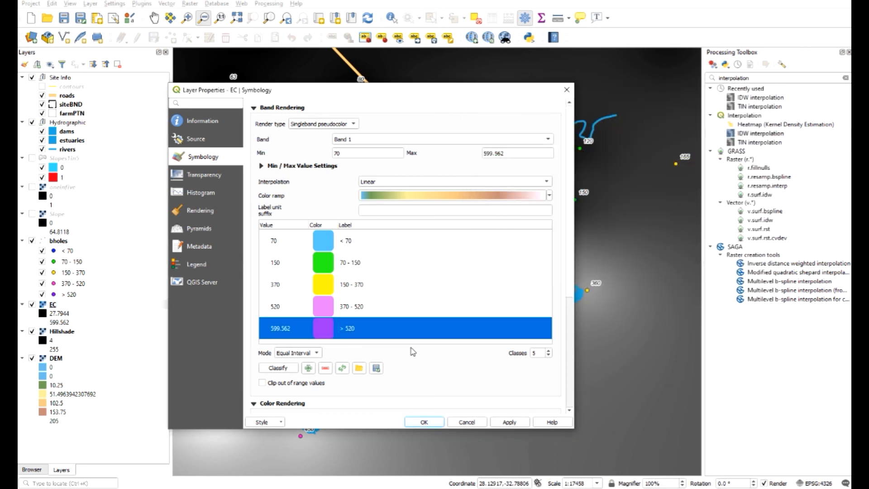
Apply the classified symbology to the EC raster and close its layer properties.
left_click(414, 272)
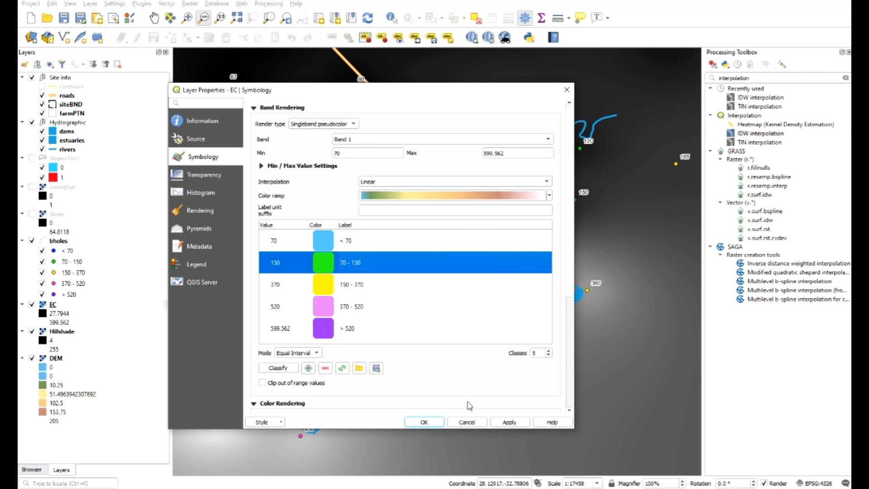
left_click(510, 423)
left_click(437, 422)
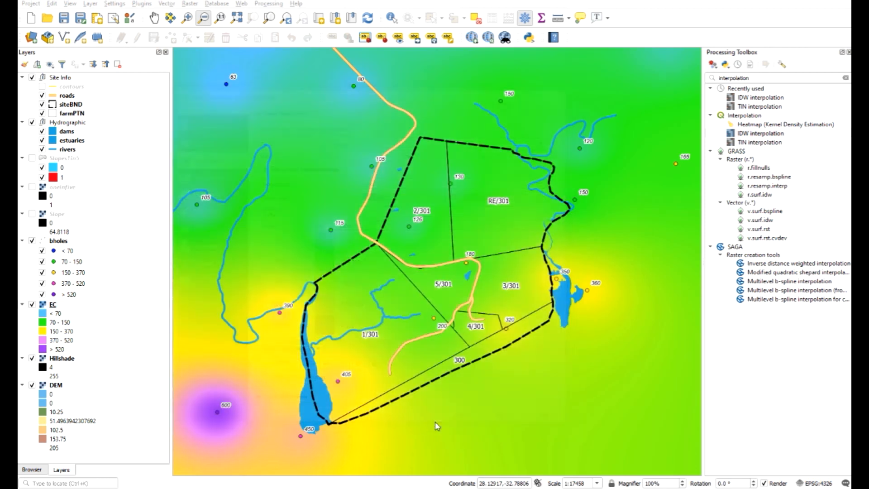